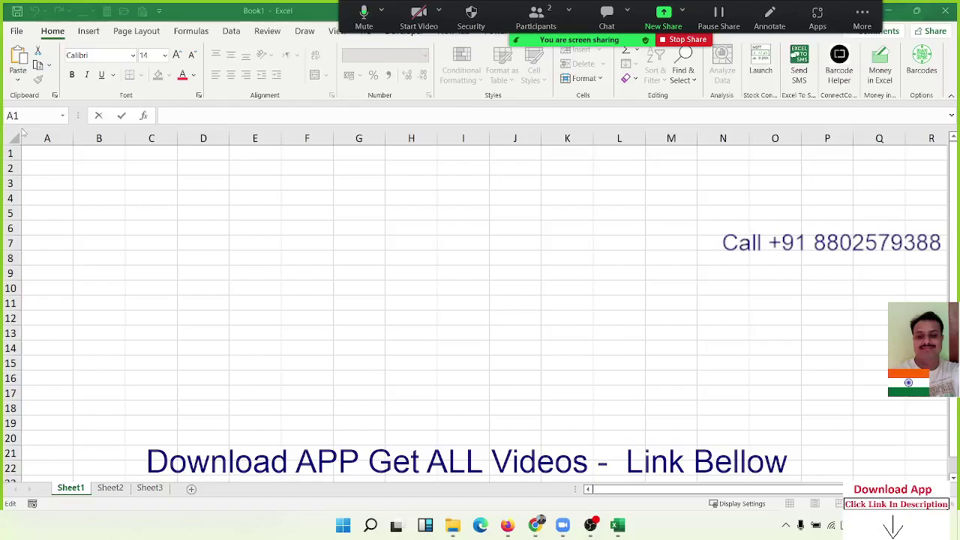
Enter the word Excel in cell C2.
{"action": "left_click", "coordinate": [175, 172]}
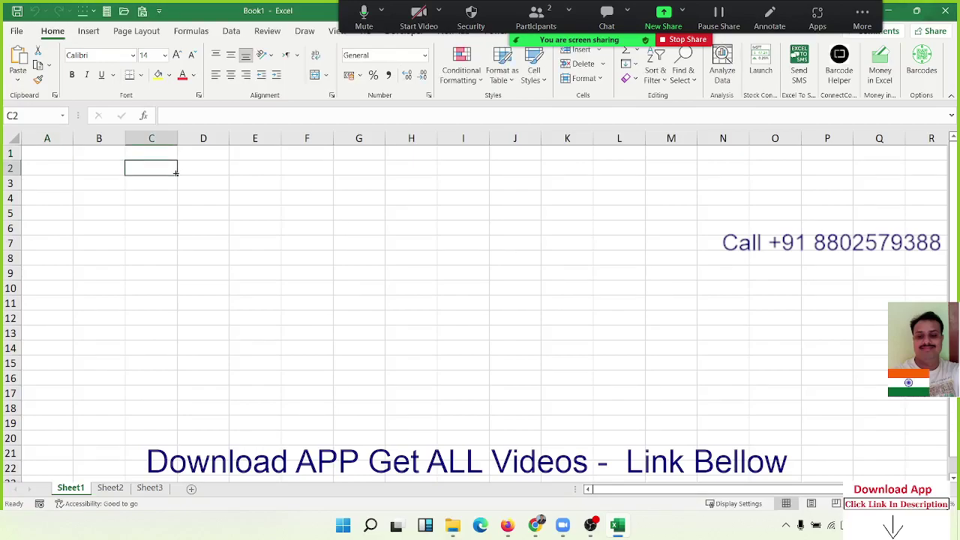
{"action": "type", "text": "E"}
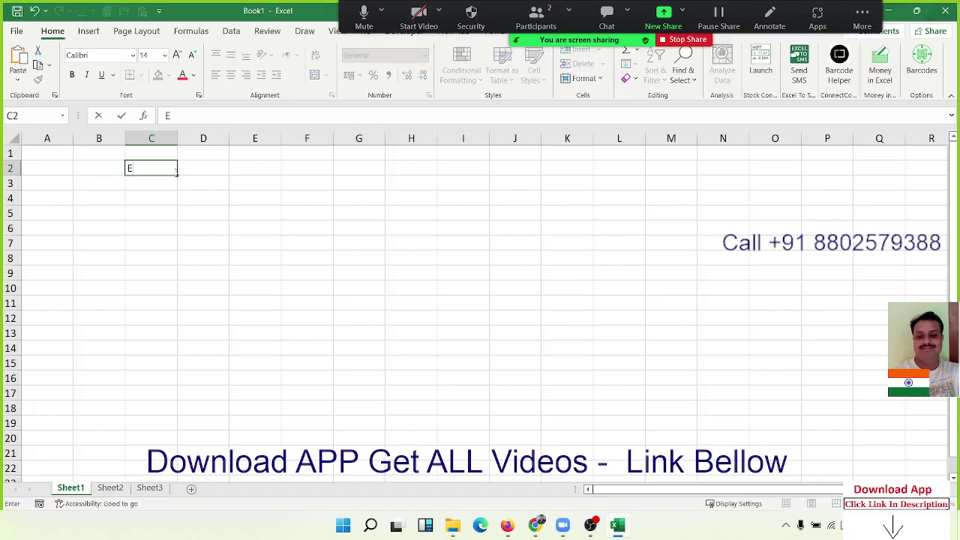
{"action": "type", "text": "xcel"}
{"action": "key", "text": "Return"}
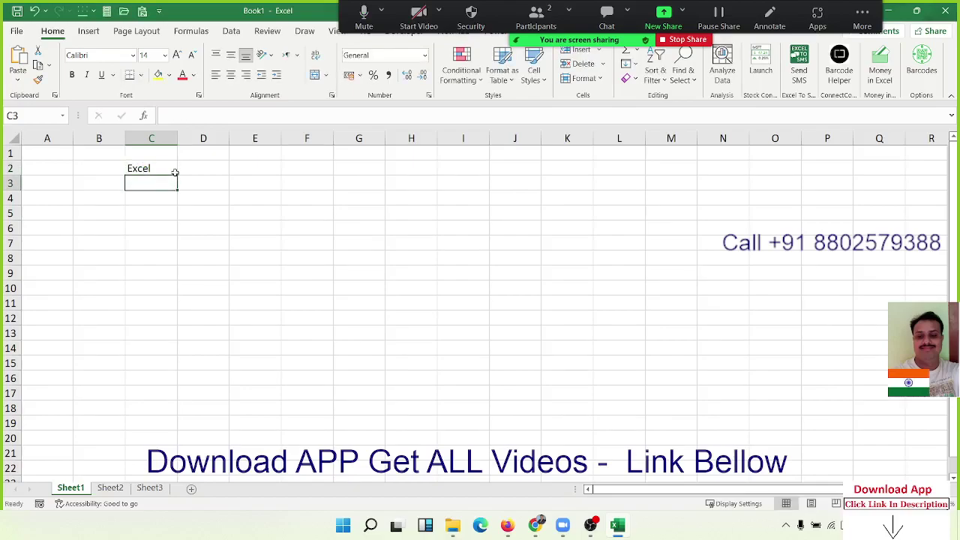
Enter the label Data Store in cell D3.
{"action": "key", "text": "Up"}
{"action": "key", "text": "Right"}
{"action": "key", "text": "Down"}
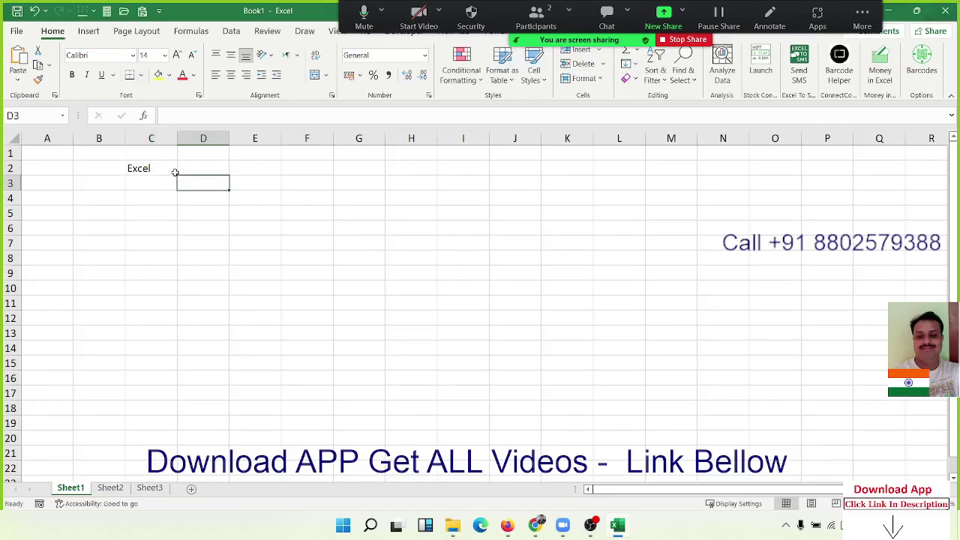
{"action": "type", "text": "Di"}
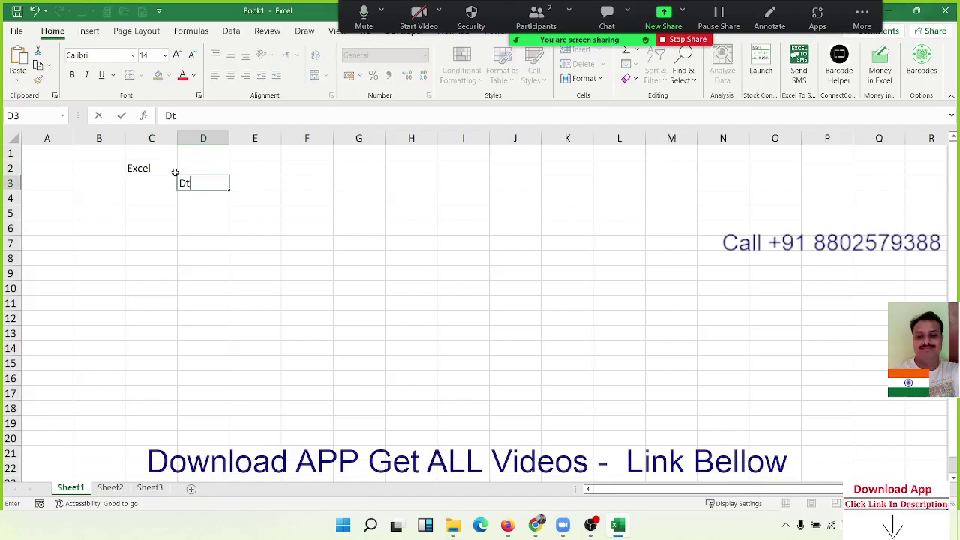
{"action": "type", "text": "a"}
{"action": "key", "text": "BackSpace"}
{"action": "key", "text": "BackSpace"}
{"action": "type", "text": "ata "}
{"action": "type", "text": "Store"}
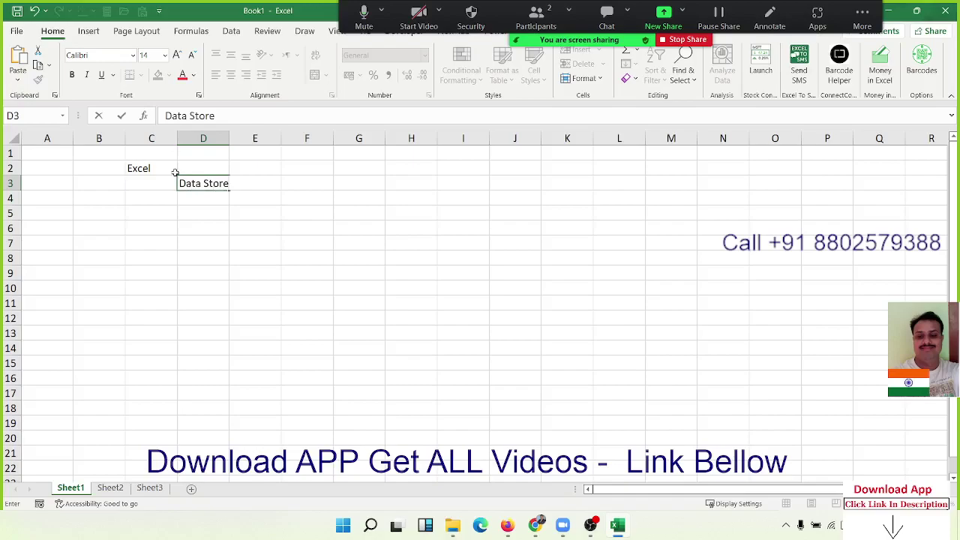
{"action": "key", "text": "Return"}
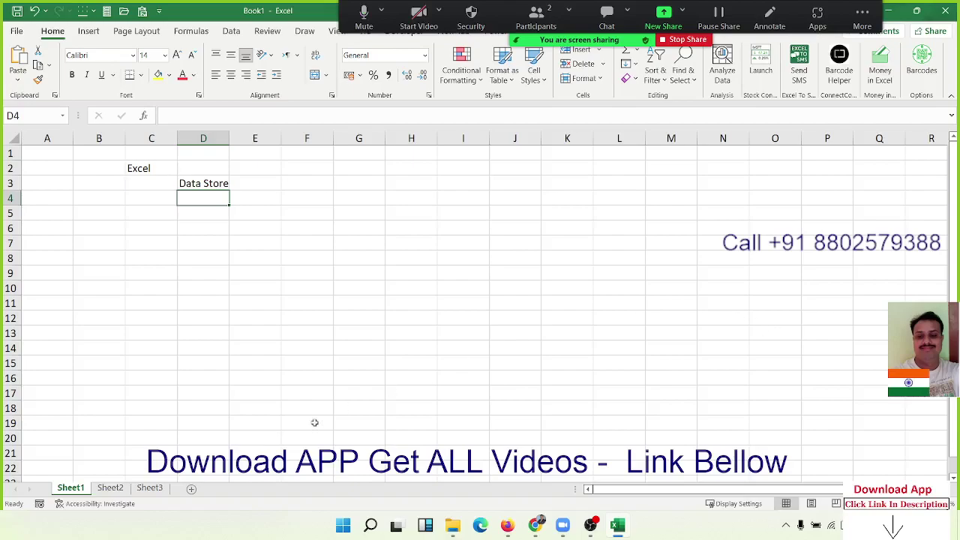
{"action": "right_click", "coordinate": [60, 495]}
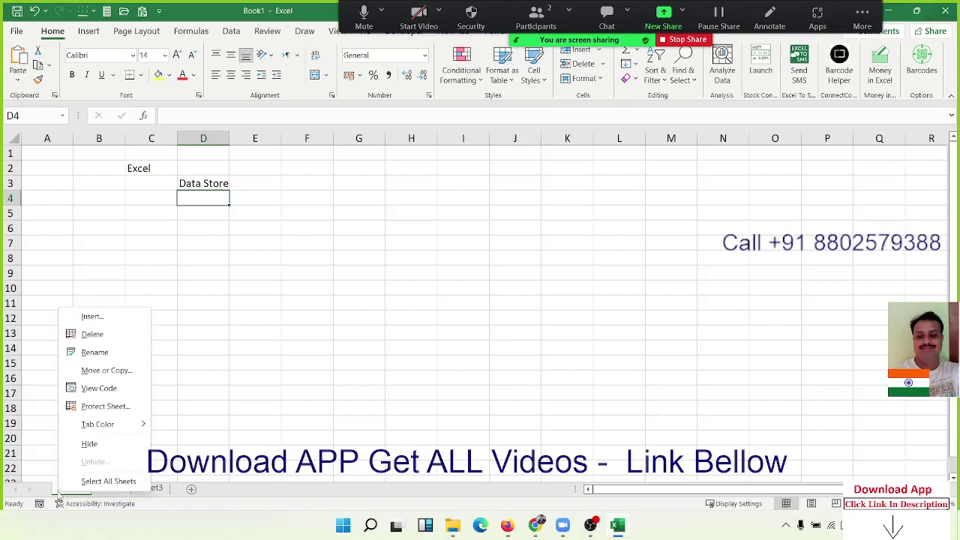
{"action": "left_click", "coordinate": [118, 411]}
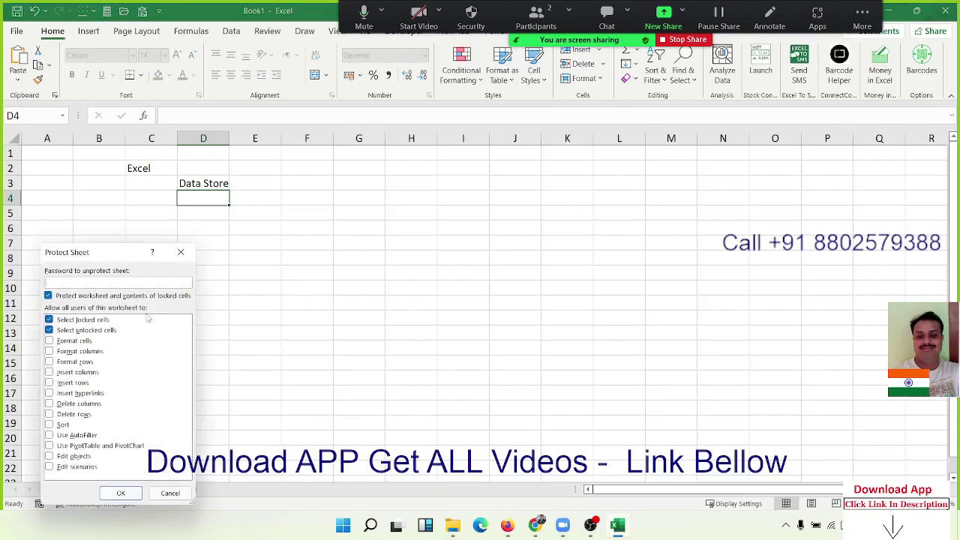
{"action": "type", "text": "1"}
{"action": "key", "text": "Return"}
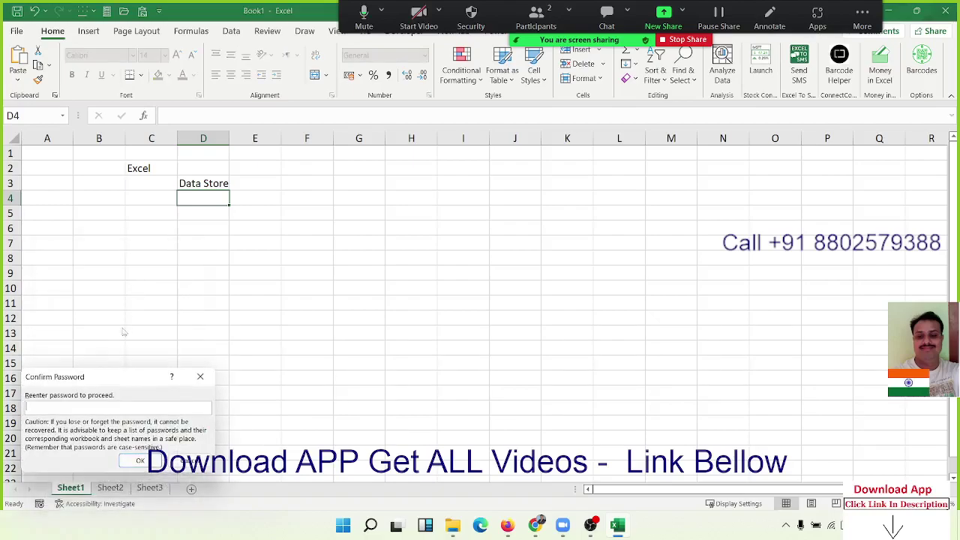
{"action": "left_click_drag", "start_coordinate": [98, 377], "coordinate": [369, 267]}
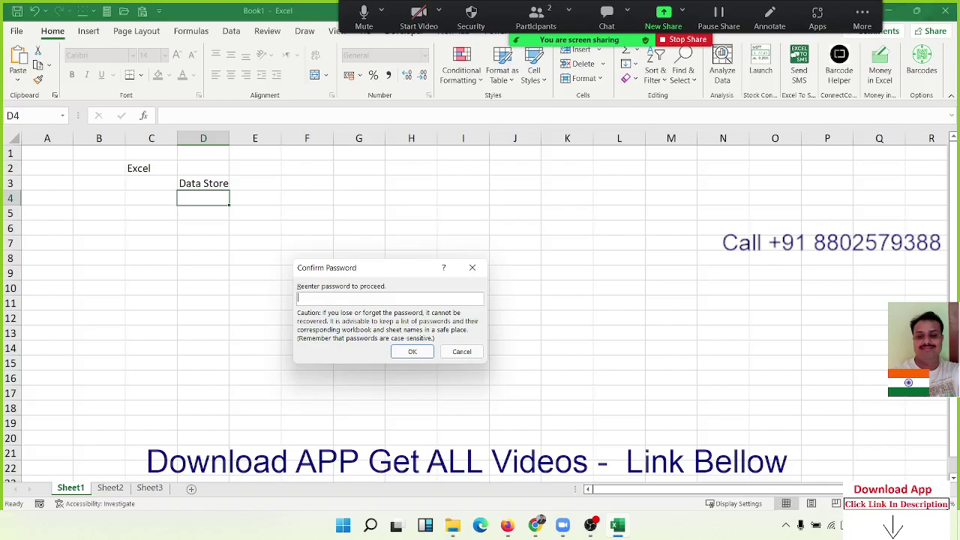
{"action": "key", "text": "Escape"}
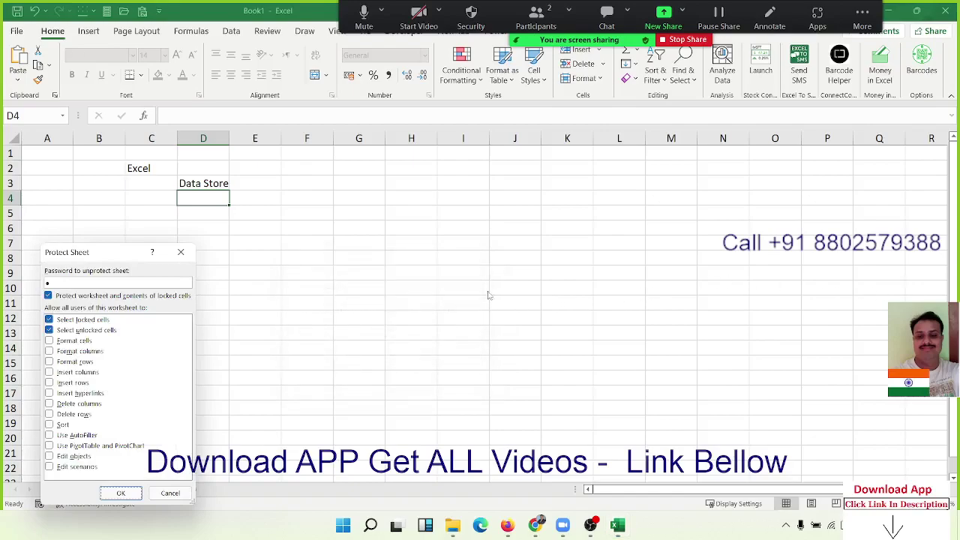
{"action": "key", "text": "Escape"}
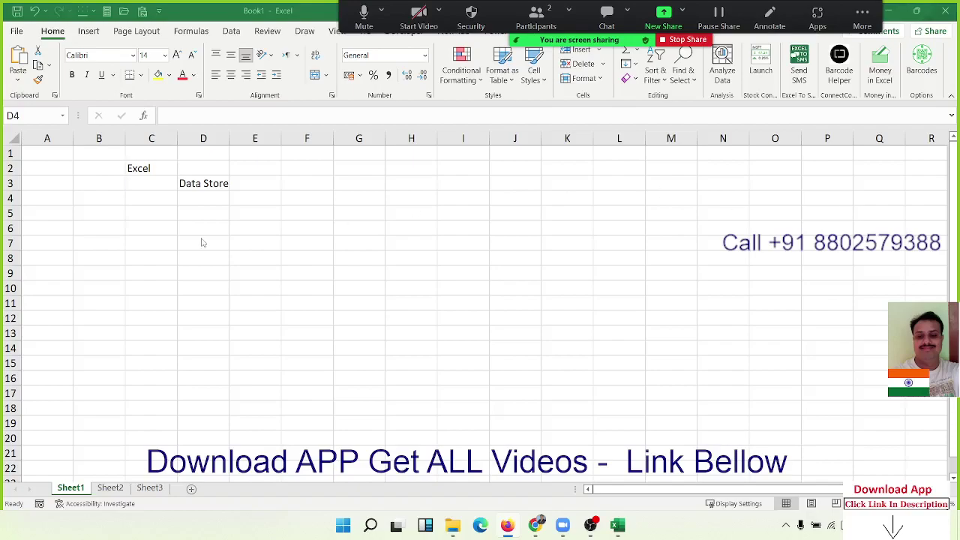
Enter Miss in E4 and SME in E5.
{"action": "left_click", "coordinate": [240, 207]}
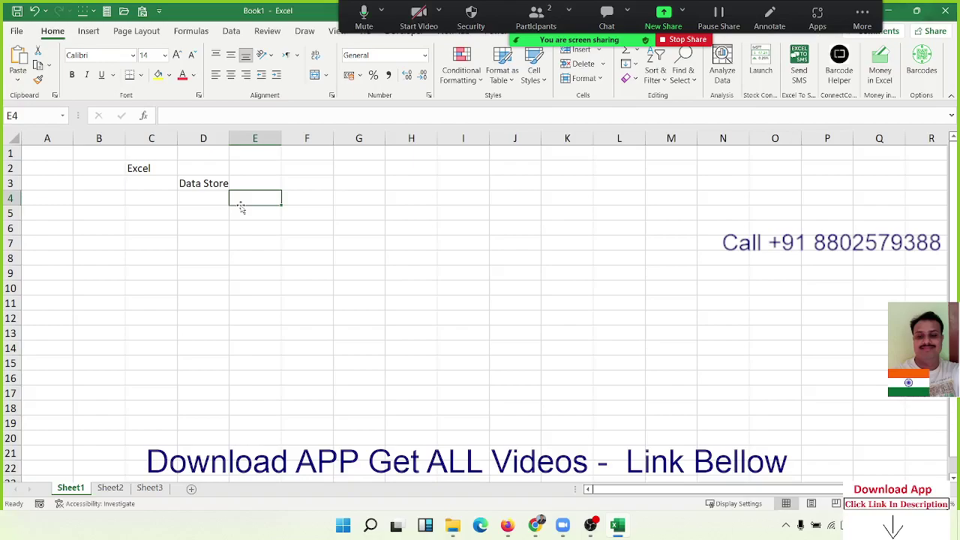
{"action": "type", "text": "Miss"}
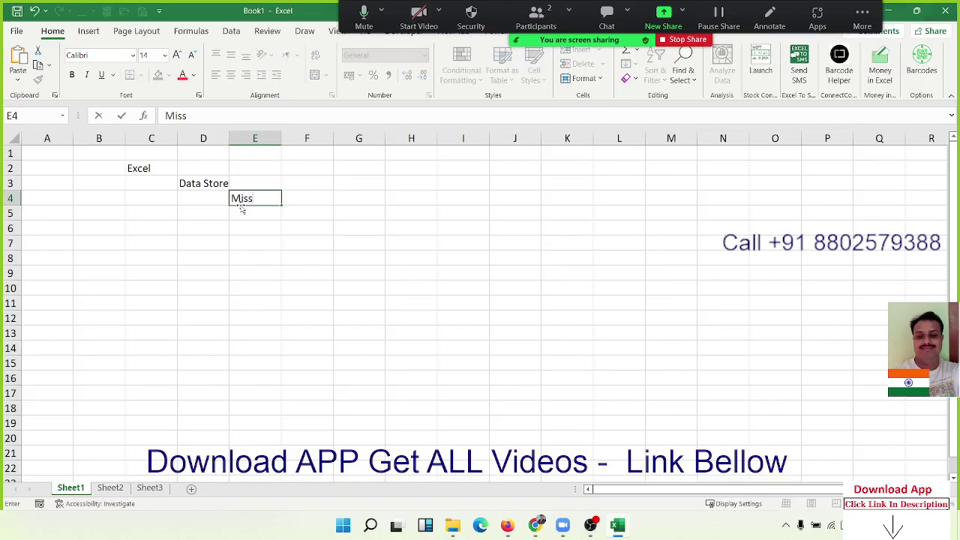
{"action": "key", "text": "Return"}
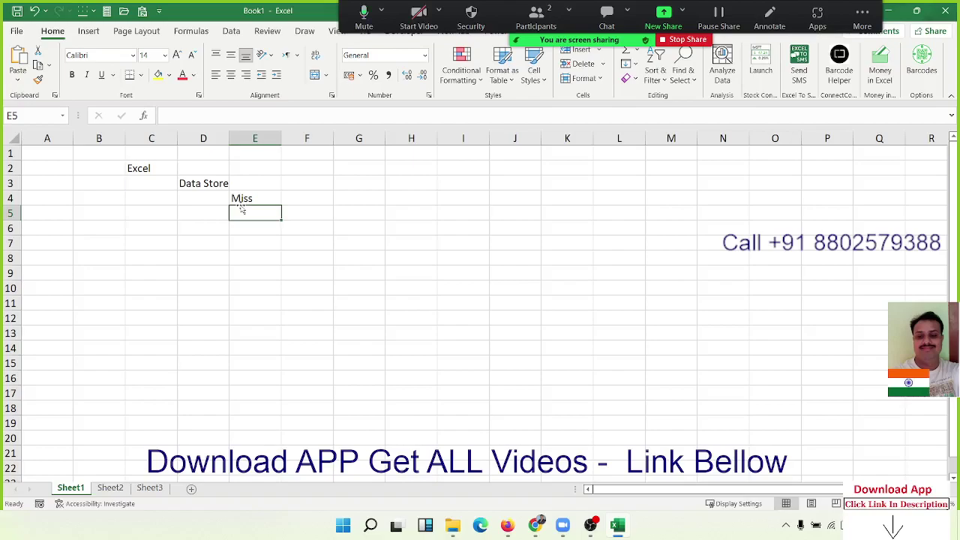
{"action": "type", "text": "S"}
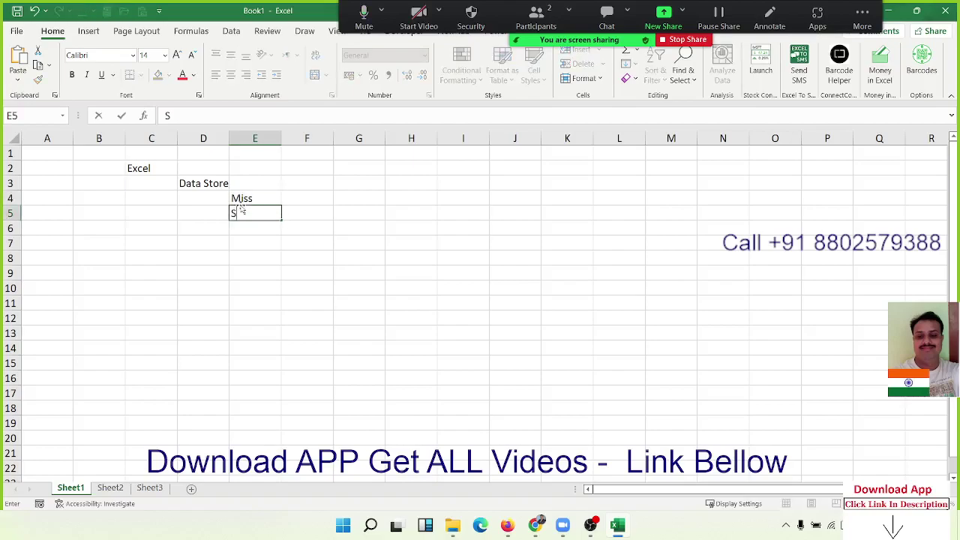
{"action": "type", "text": "ME"}
{"action": "key", "text": "Return"}
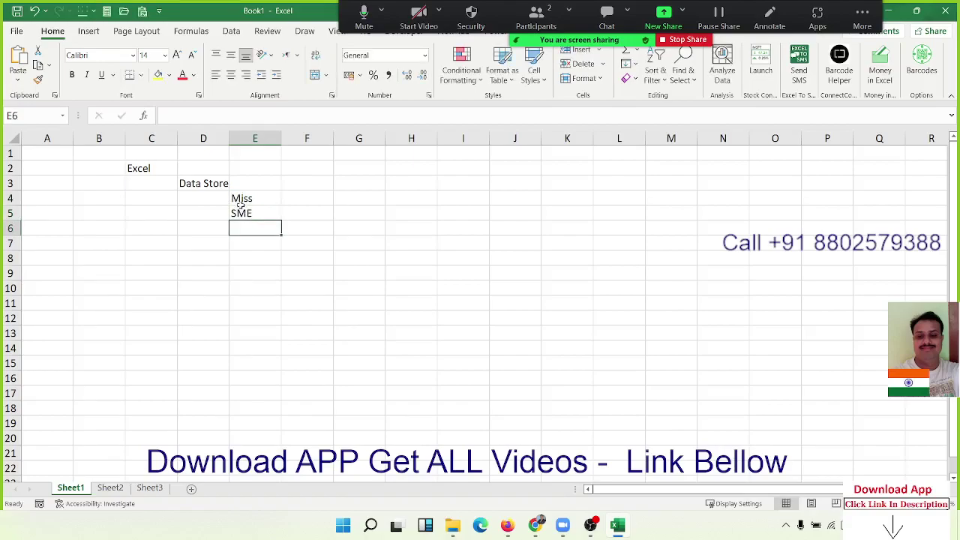
Enter Analytics in E6, then bring up the File start screen.
{"action": "left_click", "coordinate": [240, 208]}
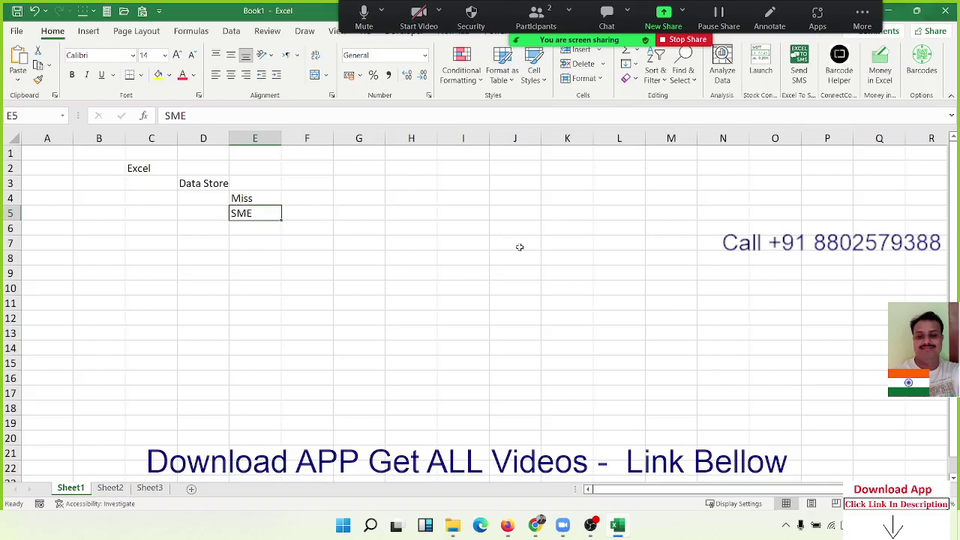
{"action": "key", "text": "Return"}
{"action": "type", "text": "Ana"}
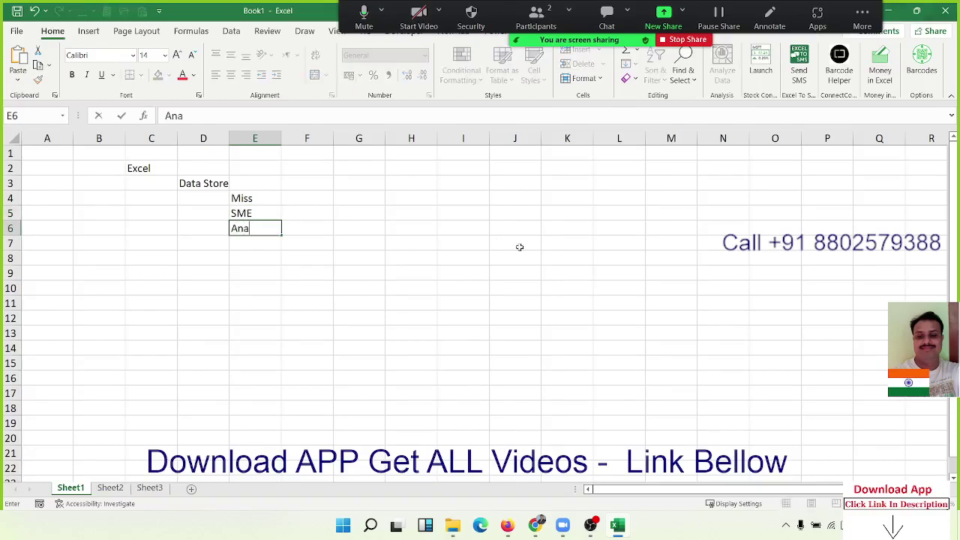
{"action": "type", "text": "lyti"}
{"action": "type", "text": "cs"}
{"action": "key", "text": "Return"}
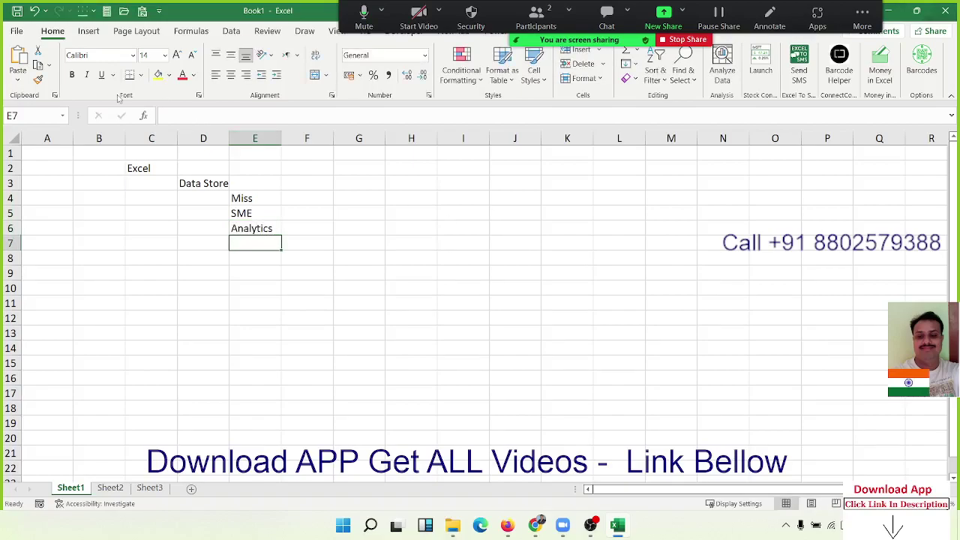
{"action": "left_click", "coordinate": [27, 34]}
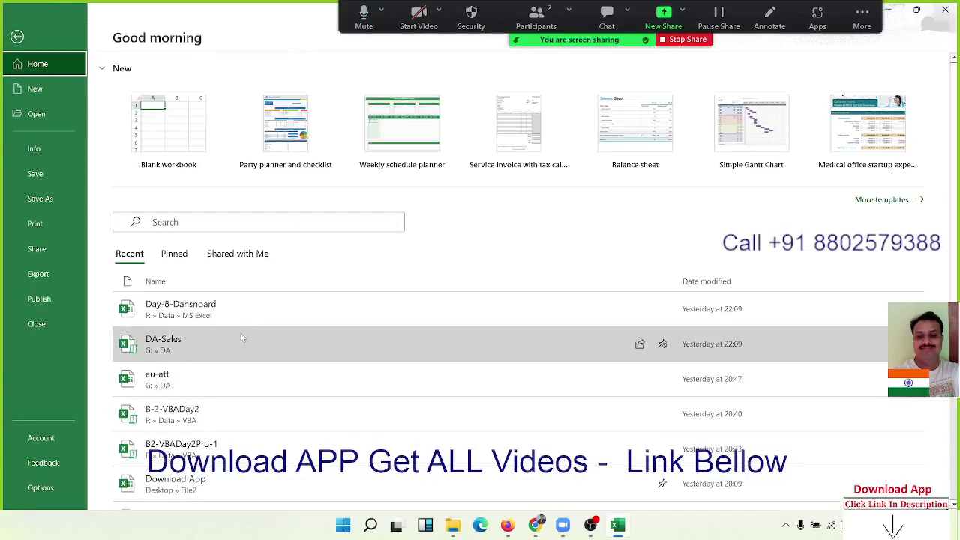
Open the recent DA-Sales workbook and inspect its Data sheet, including the total in G7.
{"action": "left_click", "coordinate": [246, 340]}
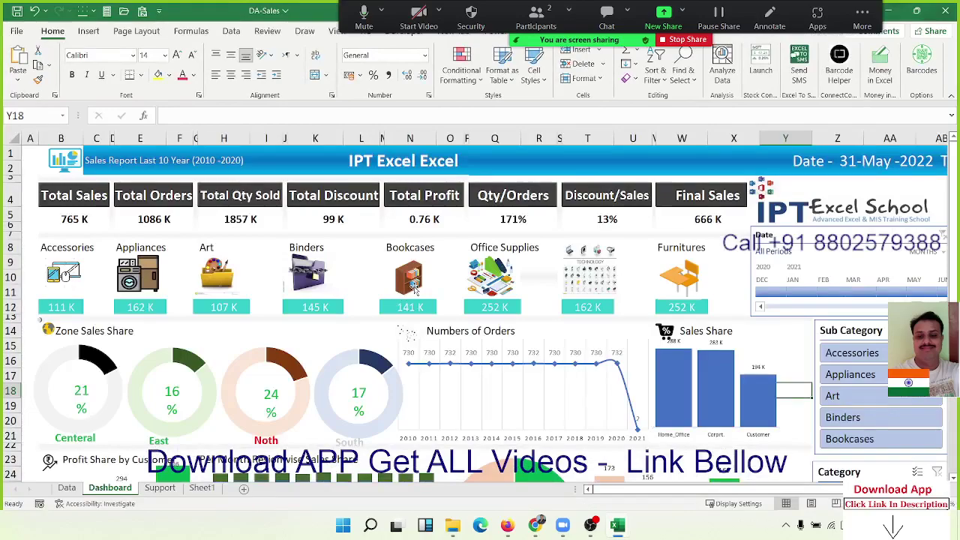
{"action": "scroll", "coordinate": [416, 291], "scroll_direction": "down", "scroll_amount": 6}
{"action": "scroll", "coordinate": [416, 291], "scroll_direction": "down", "scroll_amount": 1}
{"action": "scroll", "coordinate": [417, 291], "scroll_direction": "up", "scroll_amount": 3}
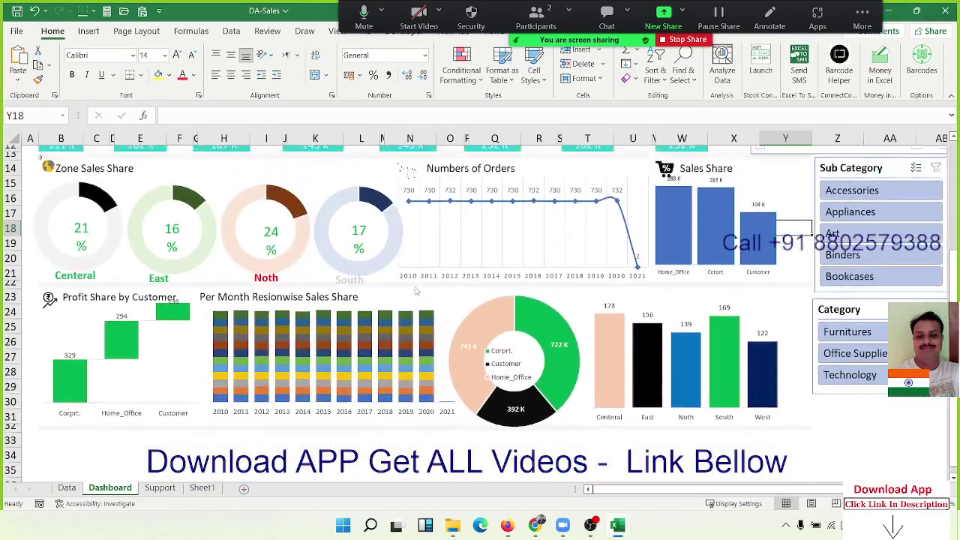
{"action": "scroll", "coordinate": [414, 289], "scroll_direction": "up", "scroll_amount": 4}
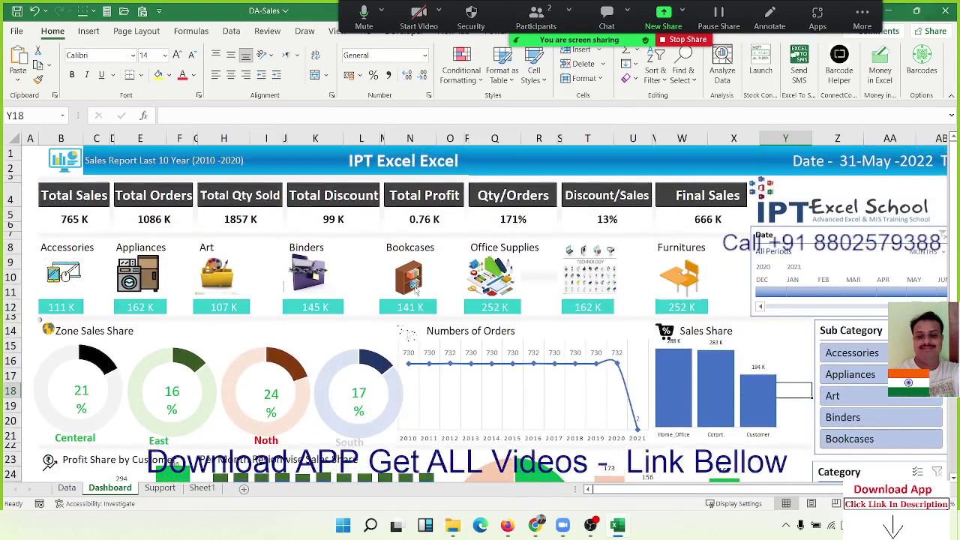
{"action": "left_click", "coordinate": [67, 488]}
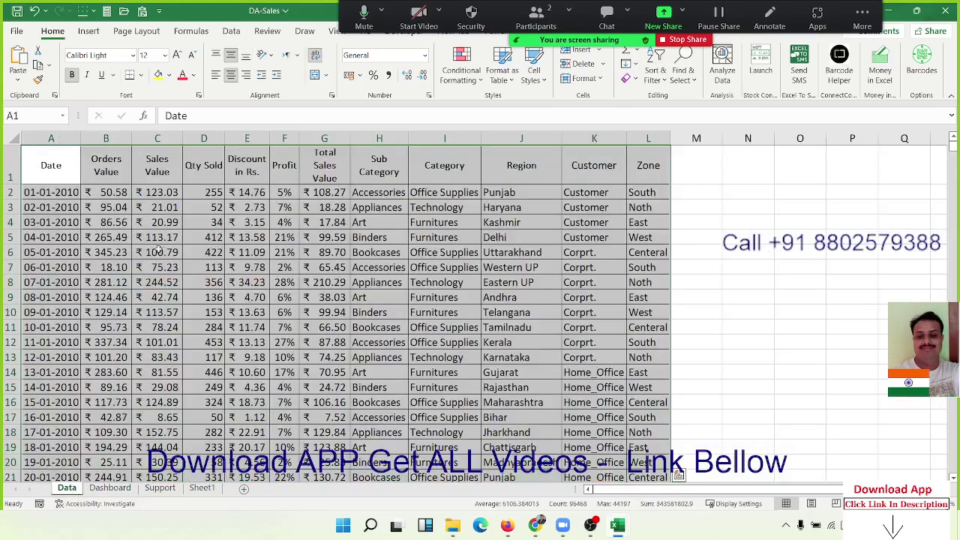
{"action": "left_click", "coordinate": [330, 267]}
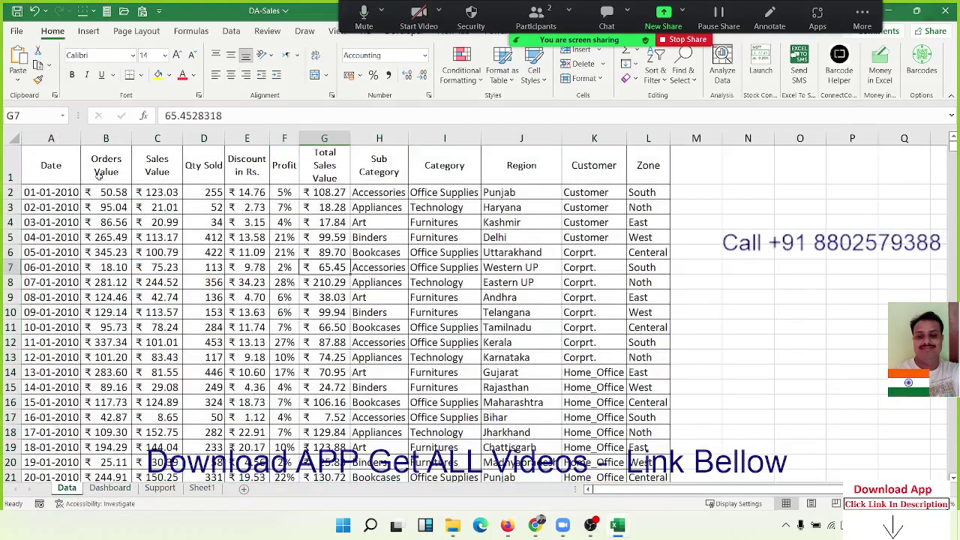
{"action": "left_click", "coordinate": [30, 165]}
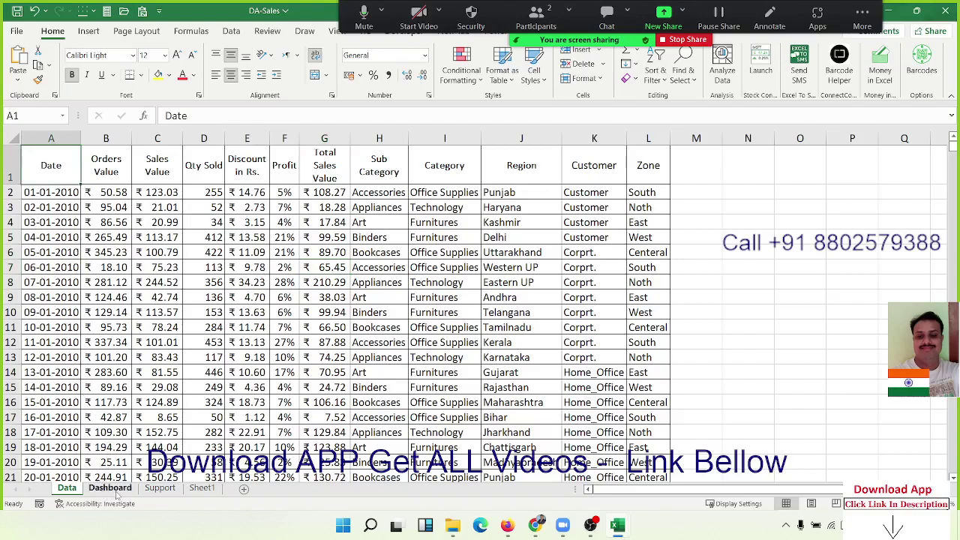
View the Support and Dashboard sheets, filtering the dashboard to Art and then clearing it.
{"action": "left_click", "coordinate": [150, 489]}
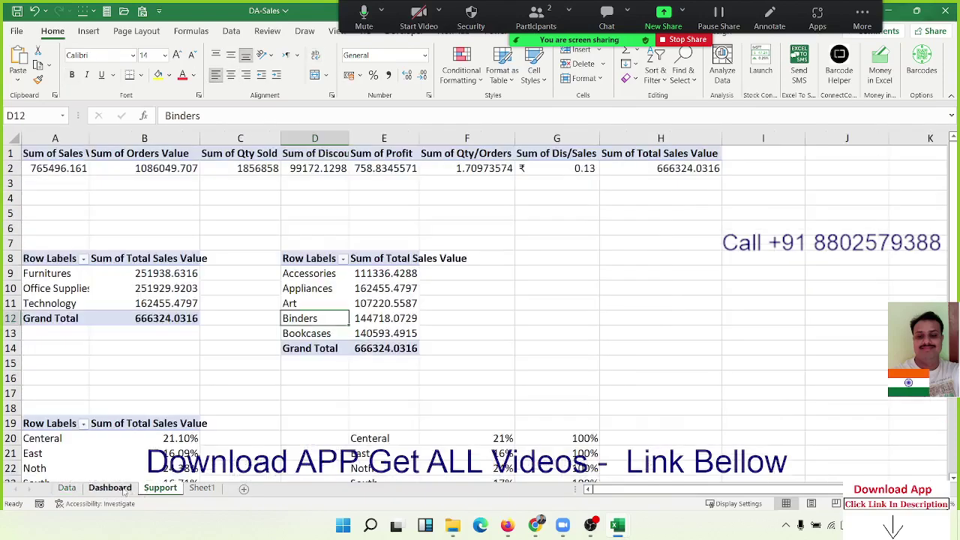
{"action": "left_click", "coordinate": [120, 488]}
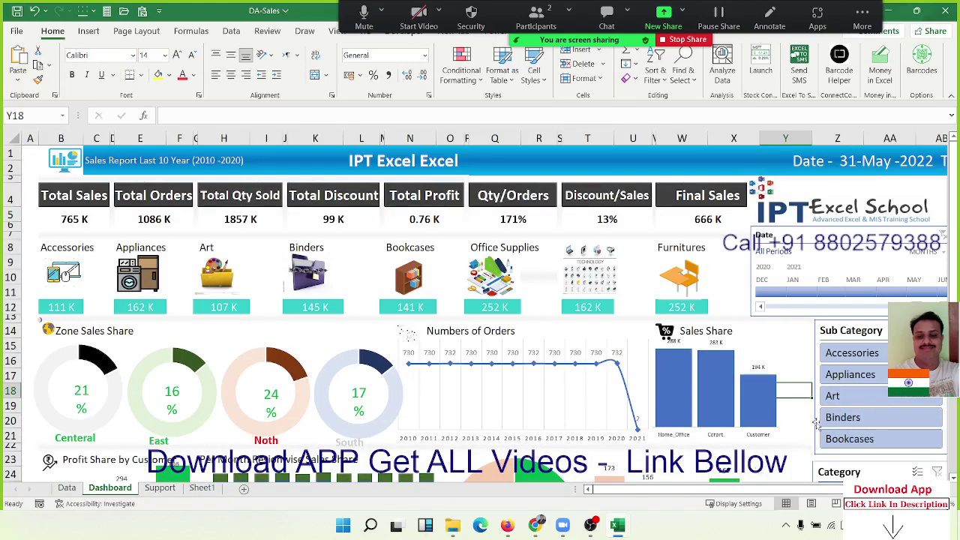
{"action": "left_click", "coordinate": [836, 400]}
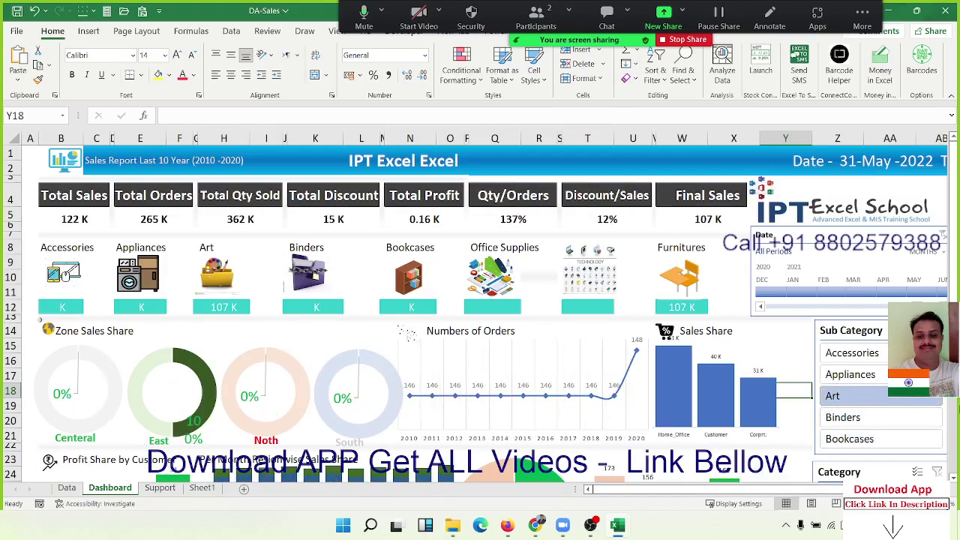
{"action": "key", "text": "alt+c"}
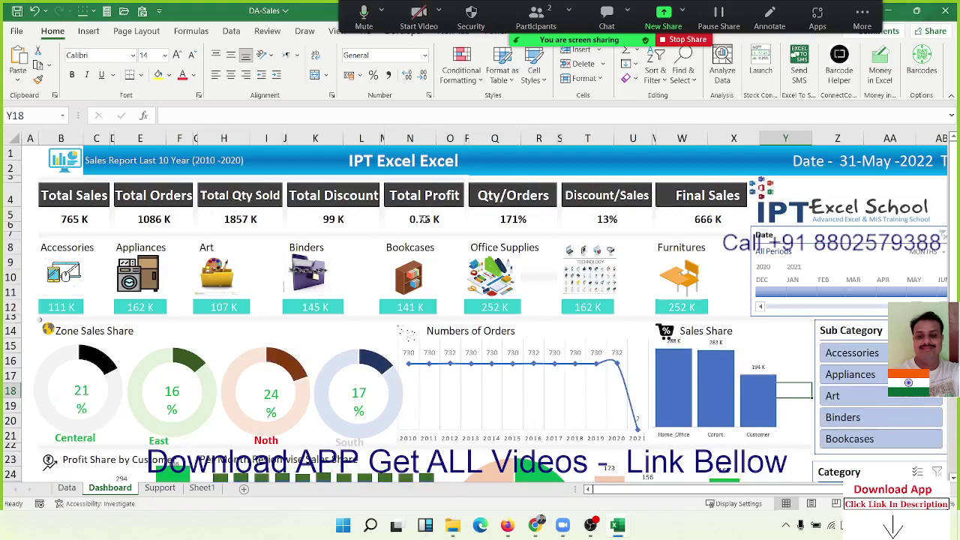
Leave the file view and switch back to the Book1 workbook.
{"action": "left_click", "coordinate": [27, 34]}
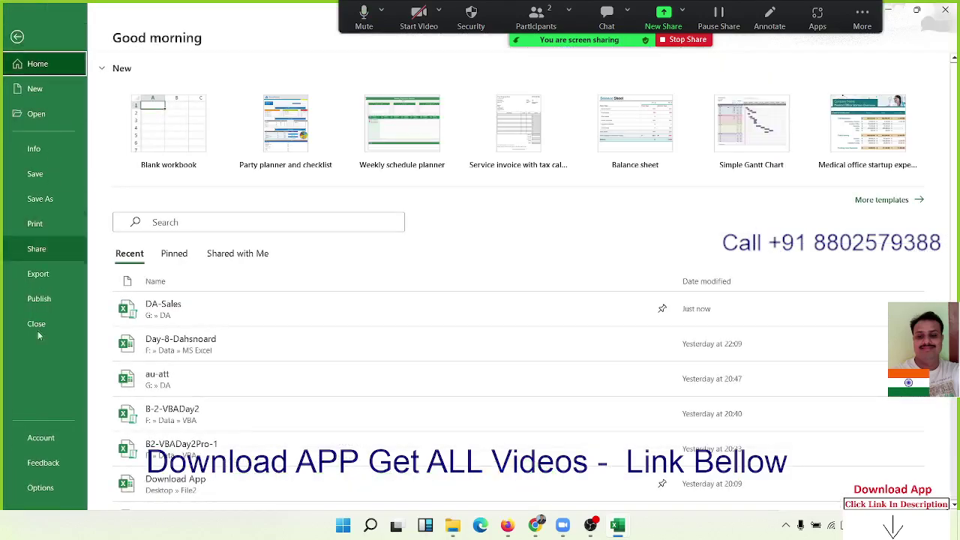
{"action": "key", "text": "Escape"}
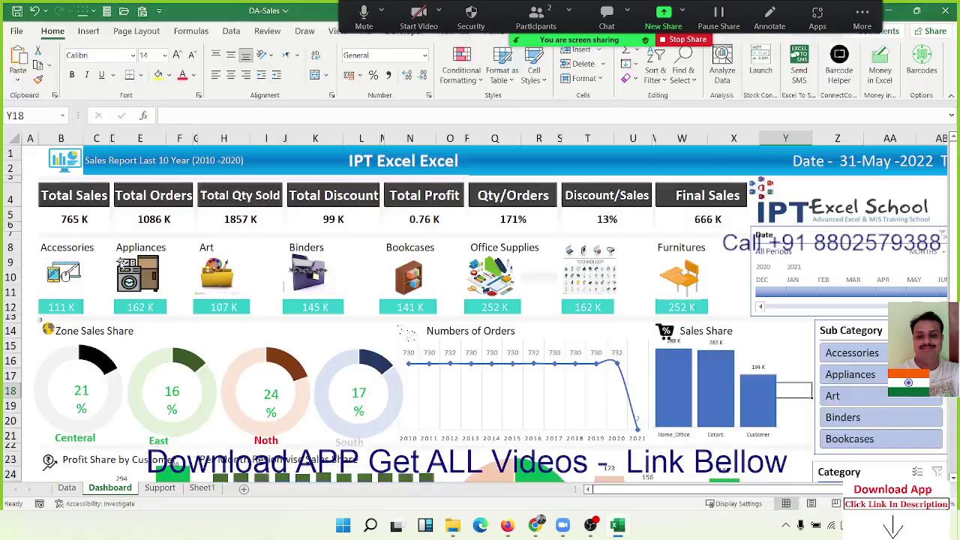
{"action": "key", "text": "alt+Tab"}
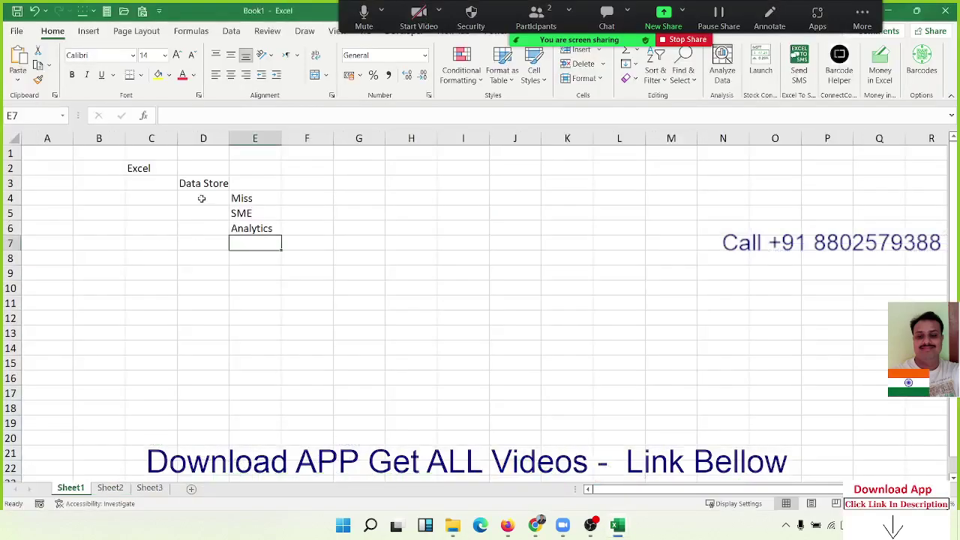
Review the Data Store, Miss, SME and Analytics entries in D3 and E4–E6.
{"action": "left_click", "coordinate": [198, 184]}
{"action": "left_click", "coordinate": [261, 200]}
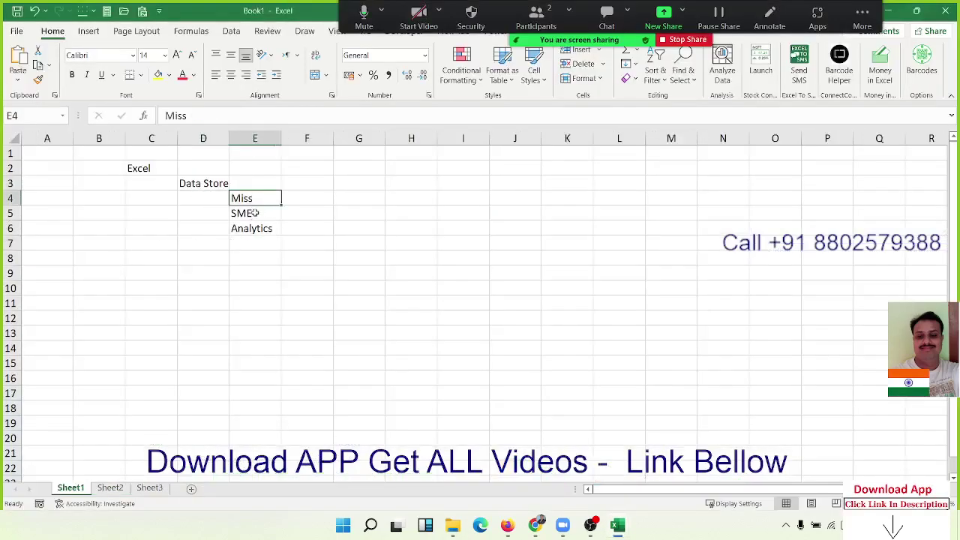
{"action": "left_click", "coordinate": [254, 213]}
{"action": "left_click", "coordinate": [254, 230]}
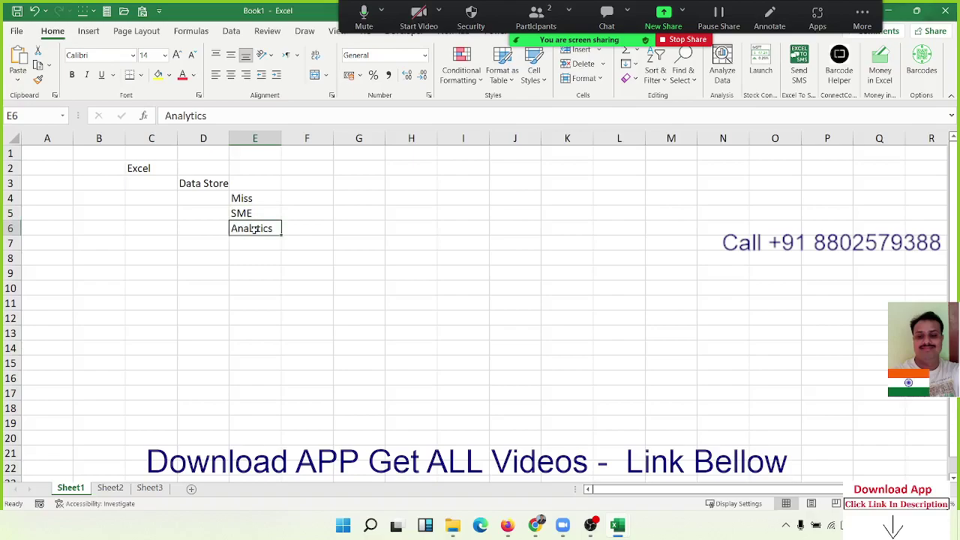
Type the heading Calculation into cell D8.
{"action": "left_click", "coordinate": [213, 254]}
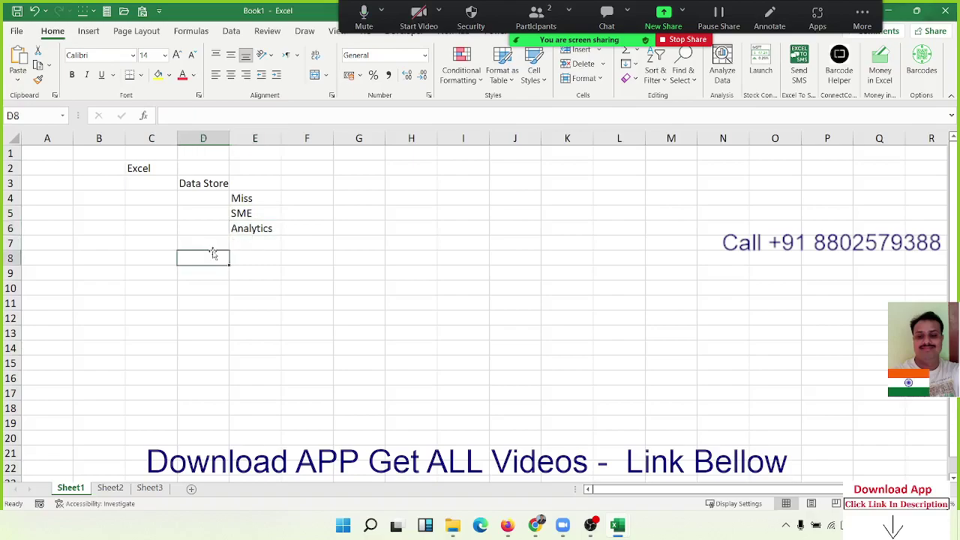
{"action": "key", "text": "Up"}
{"action": "key", "text": "Down"}
{"action": "type", "text": "Calc"}
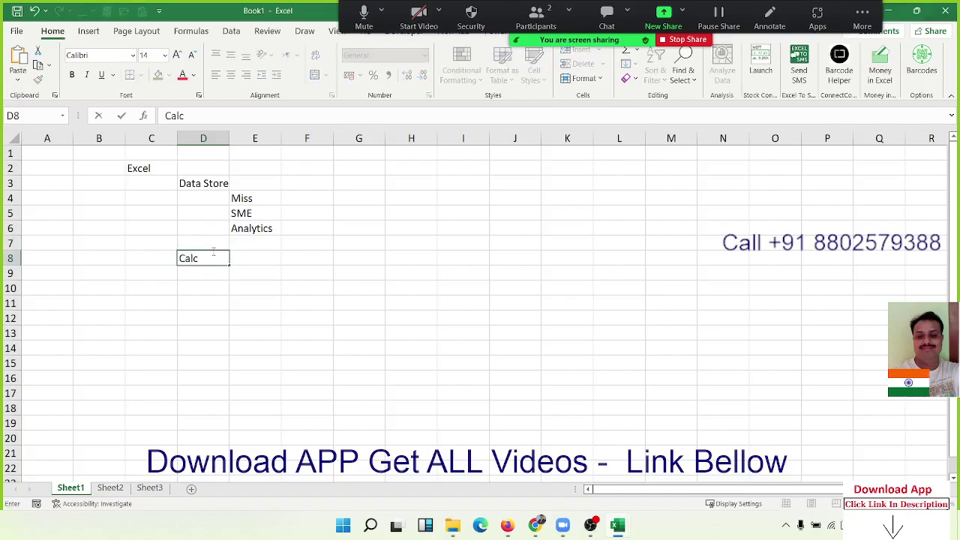
{"action": "type", "text": "ulation"}
{"action": "key", "text": "Return"}
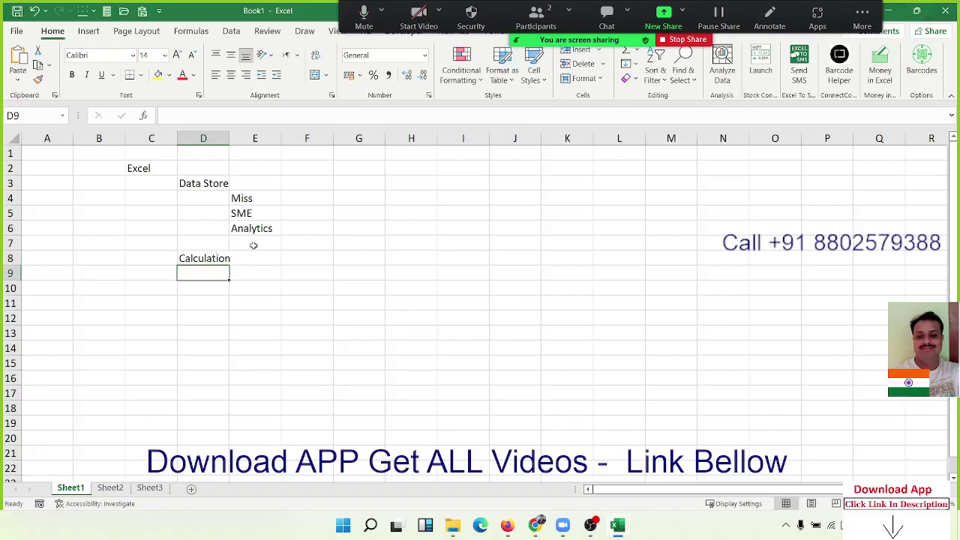
{"action": "left_click", "coordinate": [403, 171]}
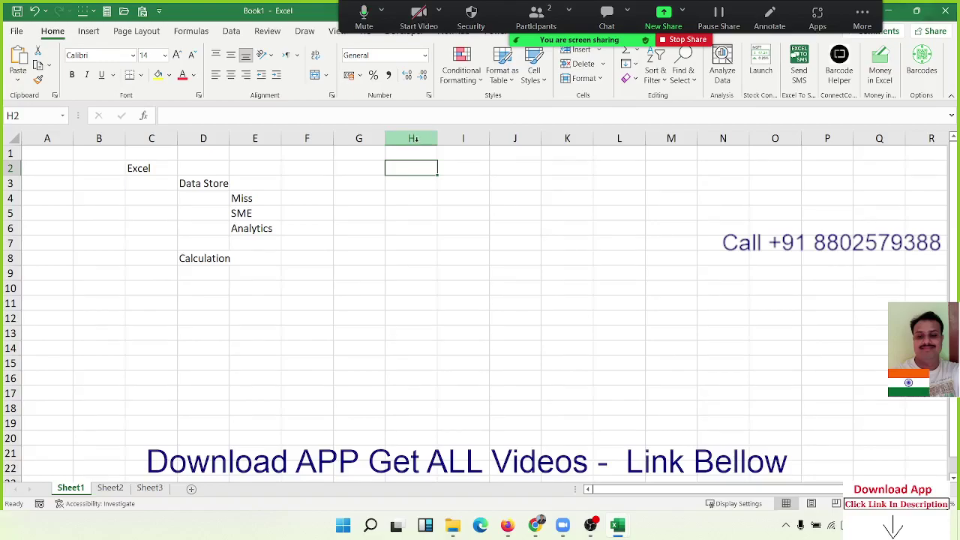
Put the headers Q1 in H2 and Q2 in I2.
{"action": "mouse_move", "coordinate": [417, 141]}
{"action": "left_mouse_down"}
{"action": "mouse_move", "coordinate": [460, 140]}
{"action": "mouse_move", "coordinate": [426, 140]}
{"action": "left_mouse_up"}
{"action": "left_click", "coordinate": [424, 169]}
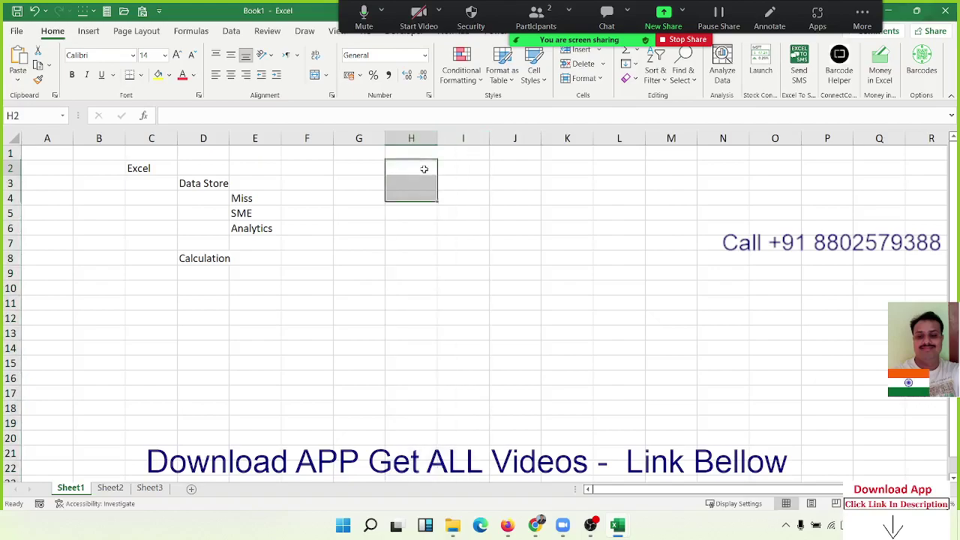
{"action": "left_click", "coordinate": [468, 171]}
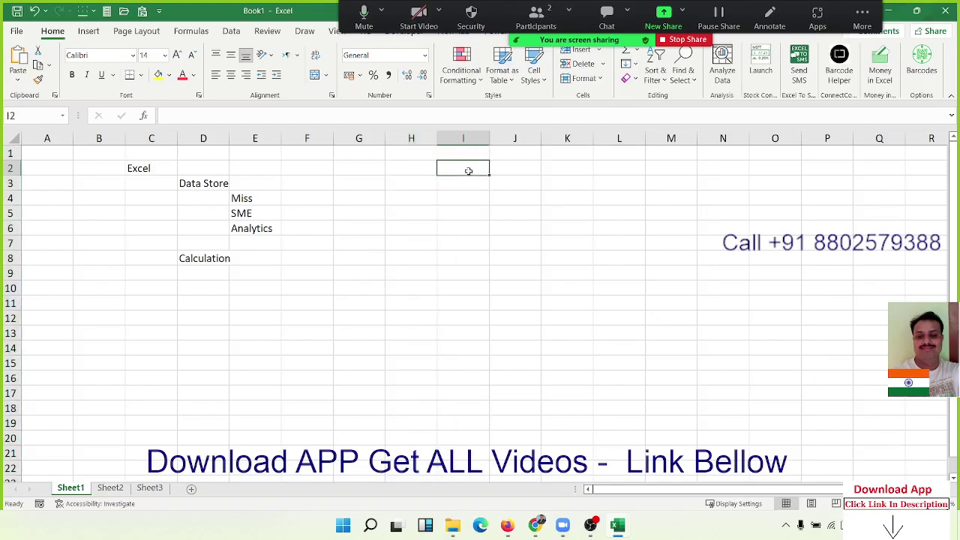
{"action": "left_click", "coordinate": [417, 168]}
{"action": "type", "text": "Q"}
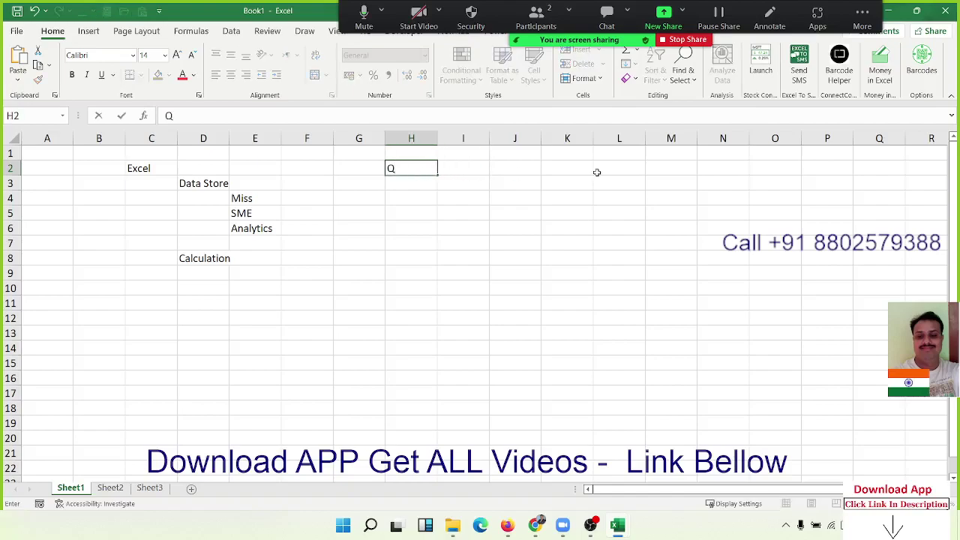
{"action": "type", "text": "1"}
{"action": "key", "text": "Tab"}
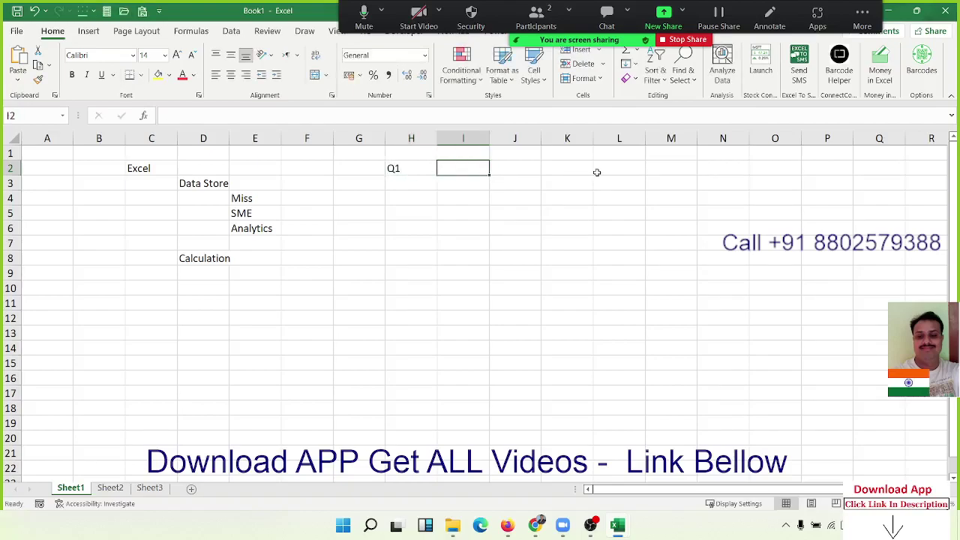
{"action": "type", "text": "Q2"}
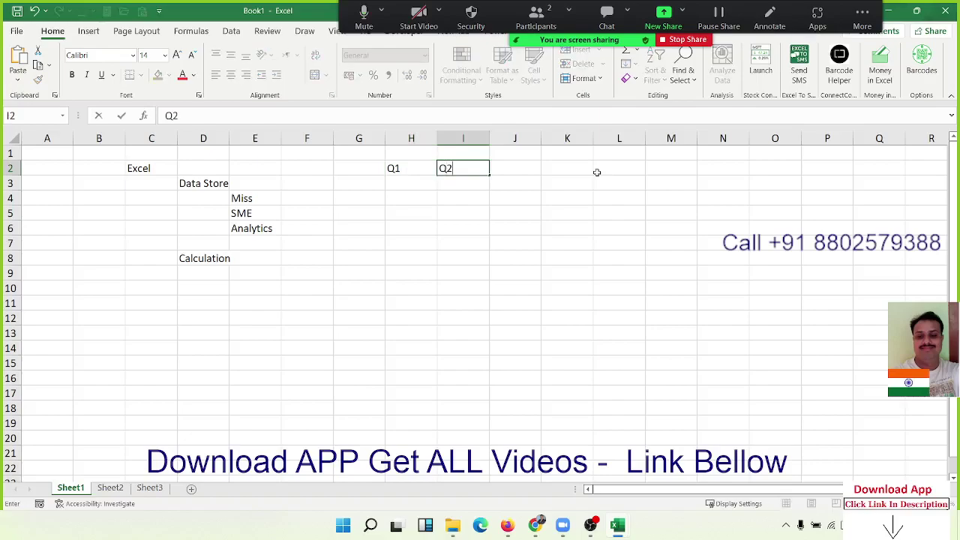
{"action": "key", "text": "Return"}
Enter the values 50 in H3 and 60 in I3.
{"action": "type", "text": "50"}
{"action": "key", "text": "Tab"}
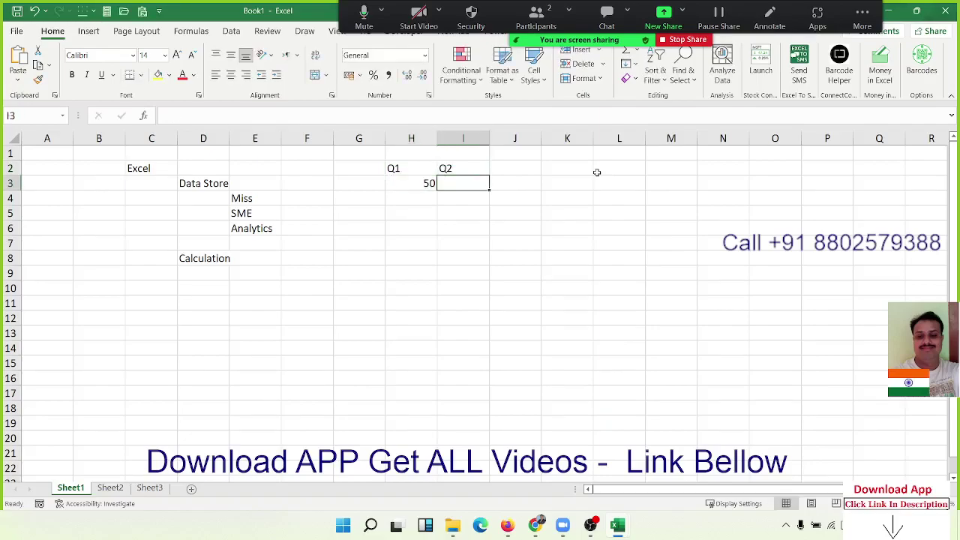
{"action": "type", "text": "60"}
{"action": "key", "text": "Up"}
{"action": "key", "text": "Right"}
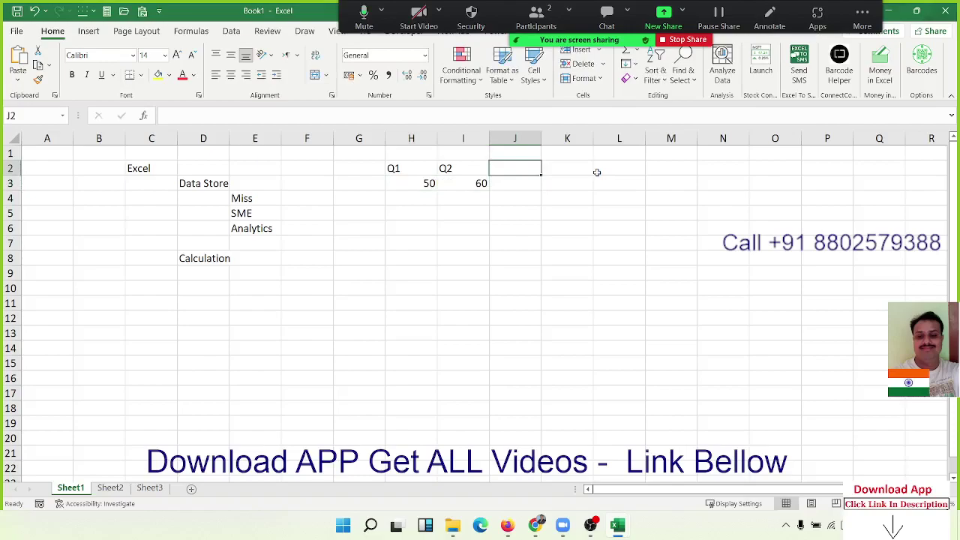
Add the Gr header in J2 and enter the growth formula =(I3-H3)/H3 in J3.
{"action": "type", "text": "Gr"}
{"action": "key", "text": "Return"}
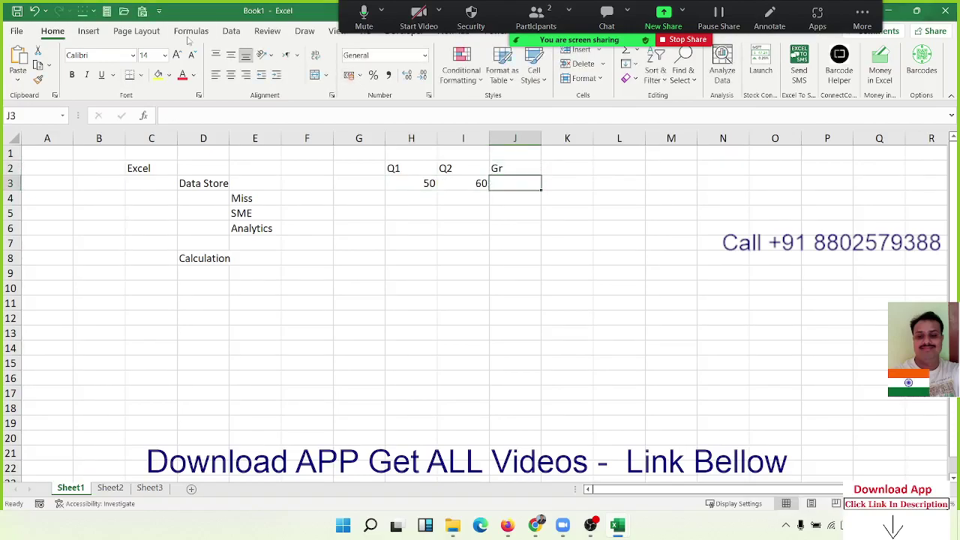
{"action": "left_click", "coordinate": [191, 34]}
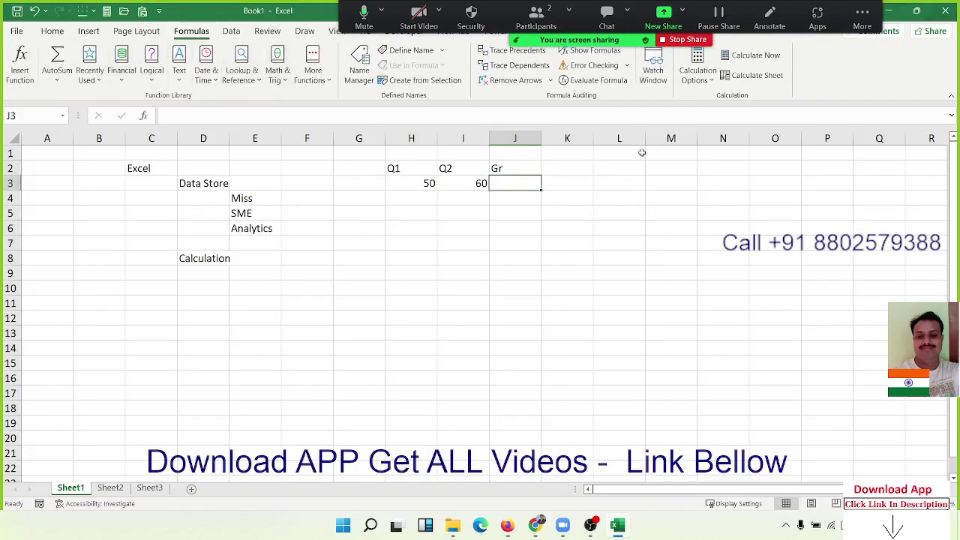
{"action": "type", "text": "="}
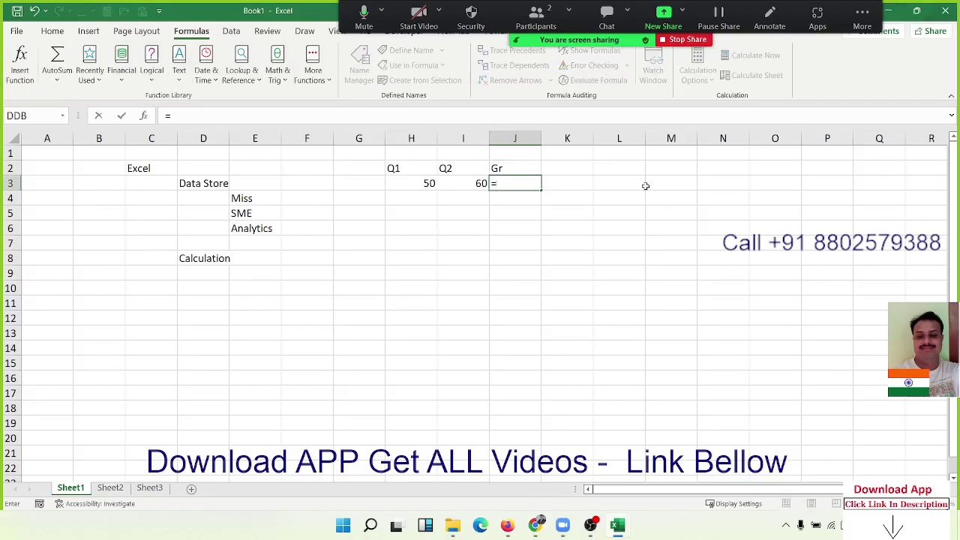
{"action": "type", "text": "("}
{"action": "key", "text": "Left"}
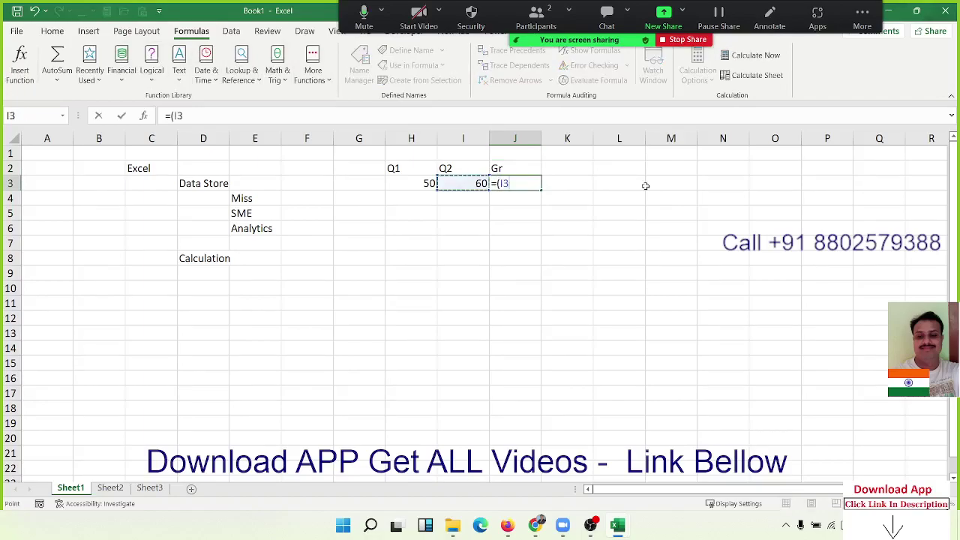
{"action": "type", "text": "-"}
{"action": "key", "text": "Left"}
{"action": "key", "text": "Left"}
{"action": "type", "text": ")"}
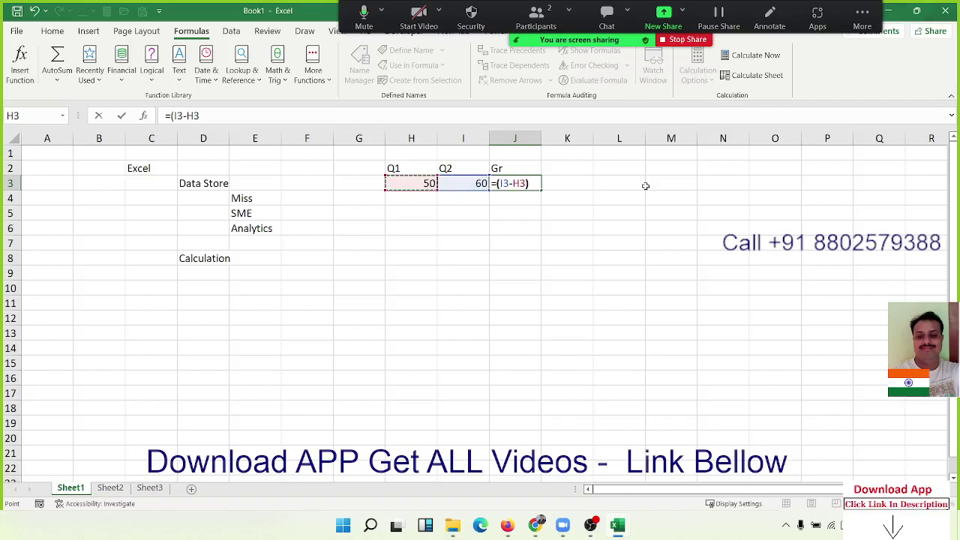
{"action": "type", "text": "/"}
{"action": "key", "text": "Left"}
{"action": "key", "text": "Left"}
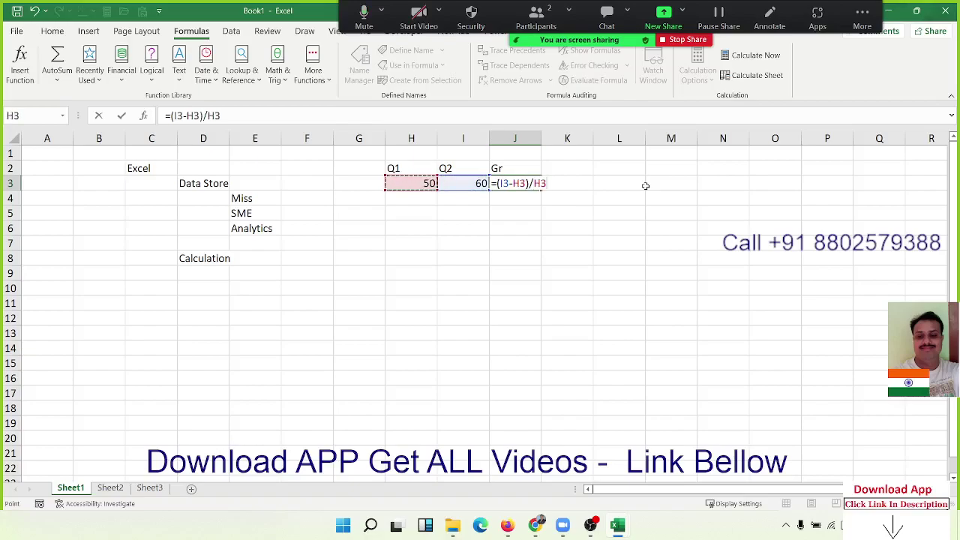
{"action": "key", "text": "ctrl+Return"}
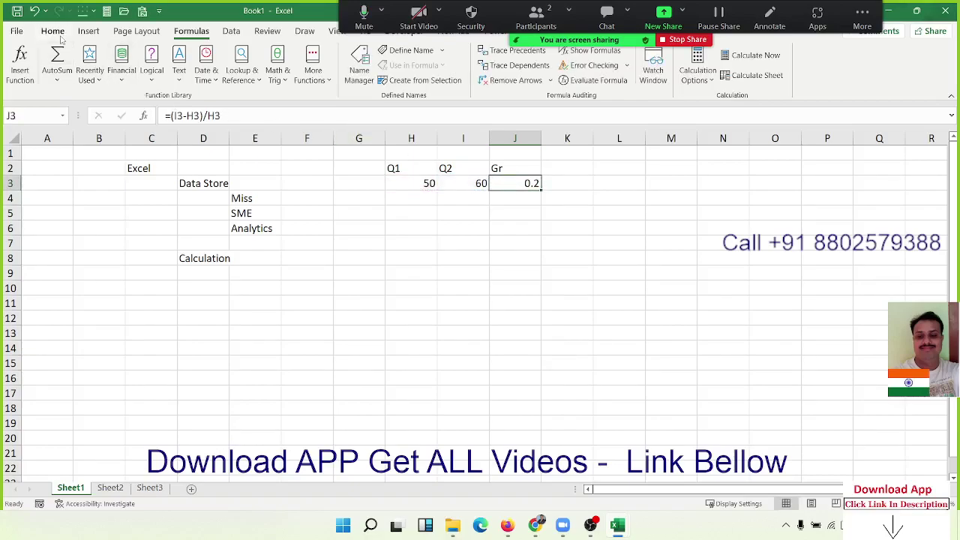
Format J3 with Percent Style so the growth shows as 20%.
{"action": "left_click", "coordinate": [52, 31]}
{"action": "left_click", "coordinate": [373, 75]}
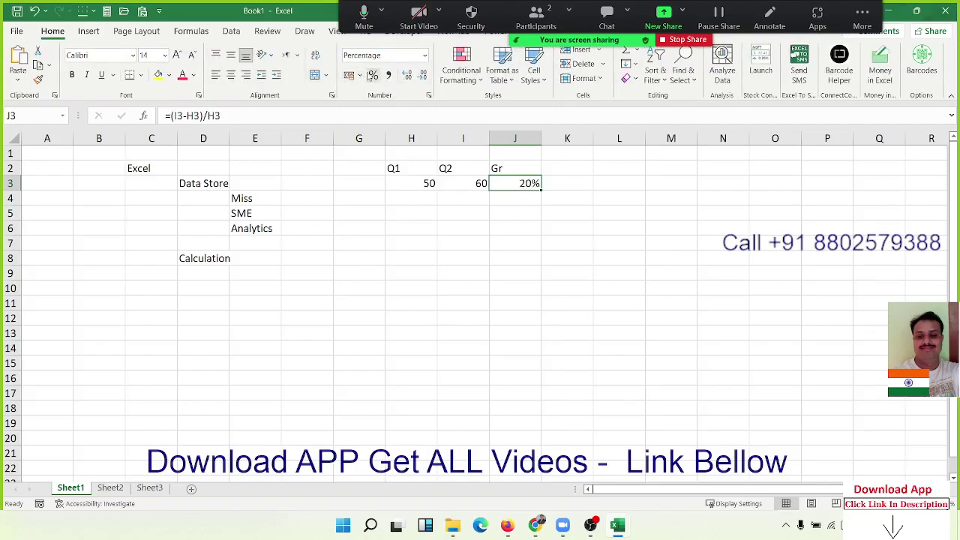
{"action": "left_click", "coordinate": [191, 31]}
{"action": "left_click", "coordinate": [156, 77]}
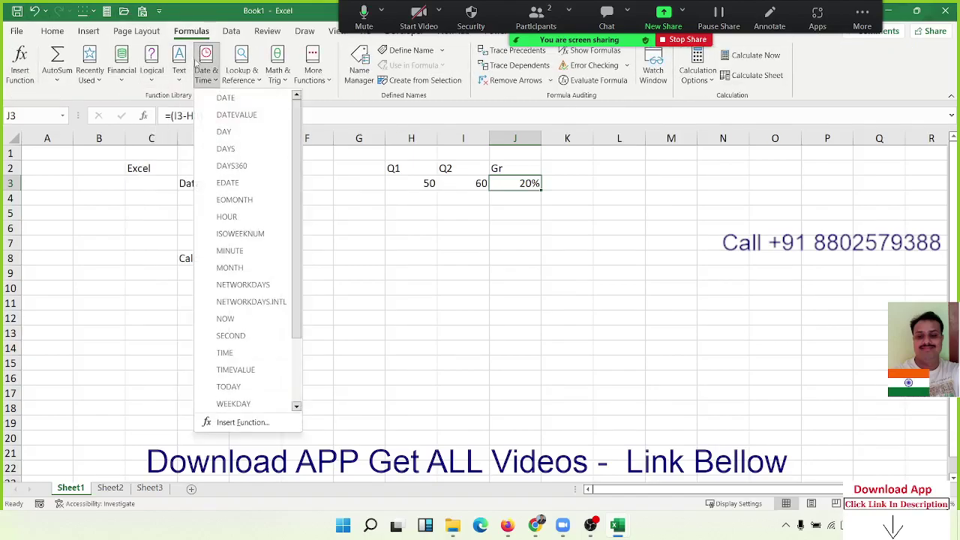
{"action": "left_click", "coordinate": [244, 72]}
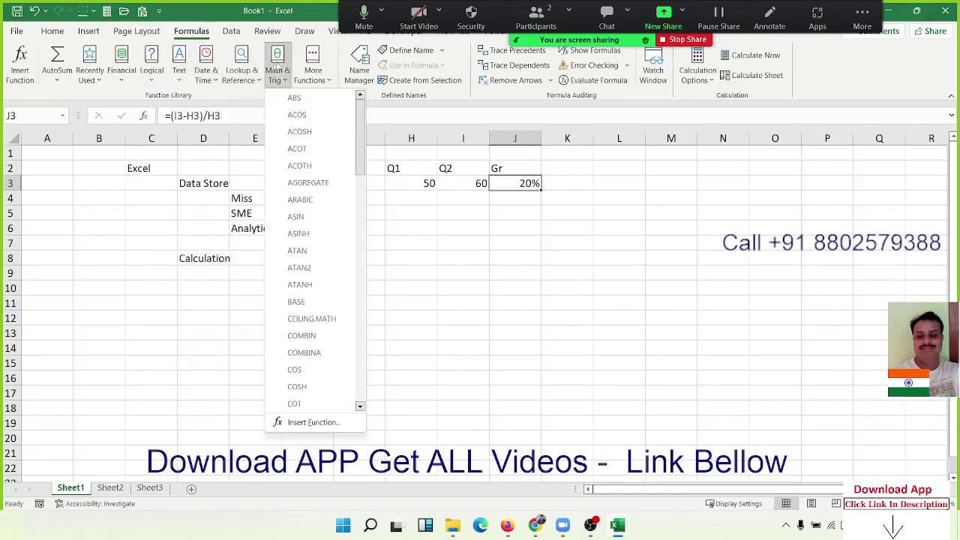
{"action": "mouse_move", "coordinate": [303, 69]}
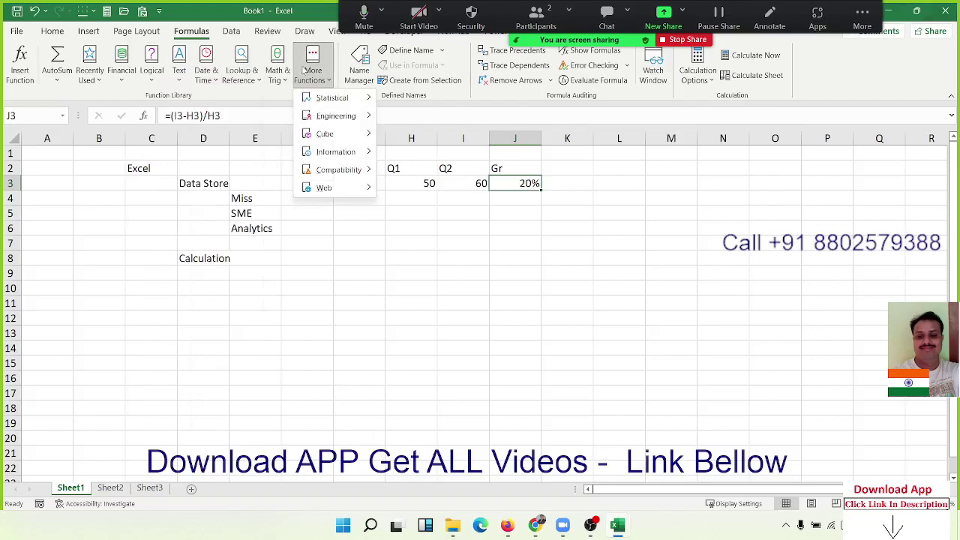
{"action": "left_click", "coordinate": [292, 252]}
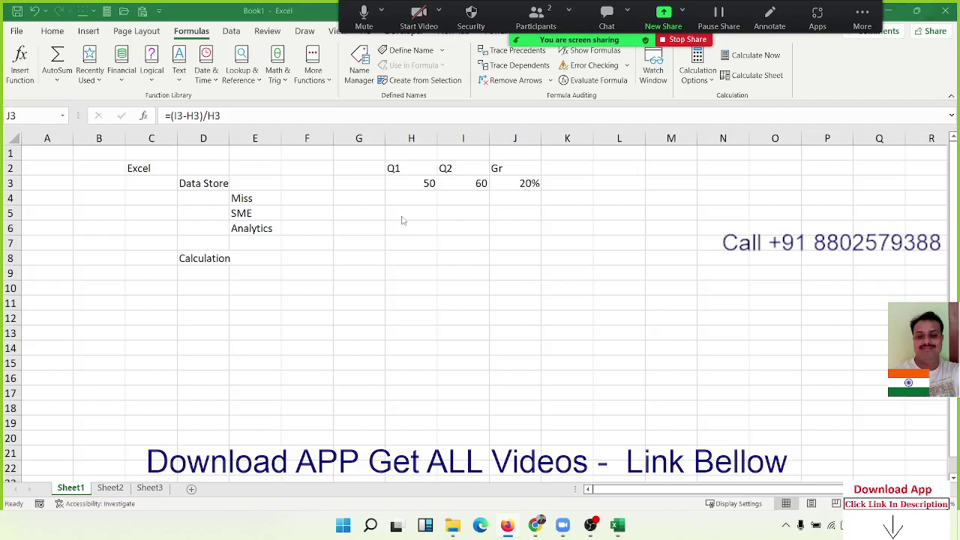
Enter 'Anlaysis / Re-persentation' in D10 below Calculation, then show the open Excel windows.
{"action": "left_click", "coordinate": [227, 260]}
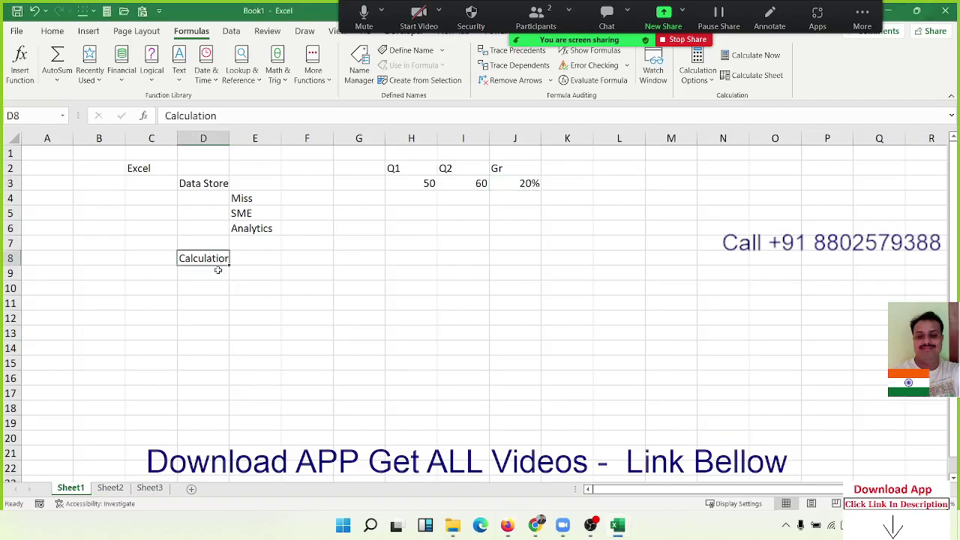
{"action": "left_click", "coordinate": [212, 283]}
{"action": "type", "text": "A"}
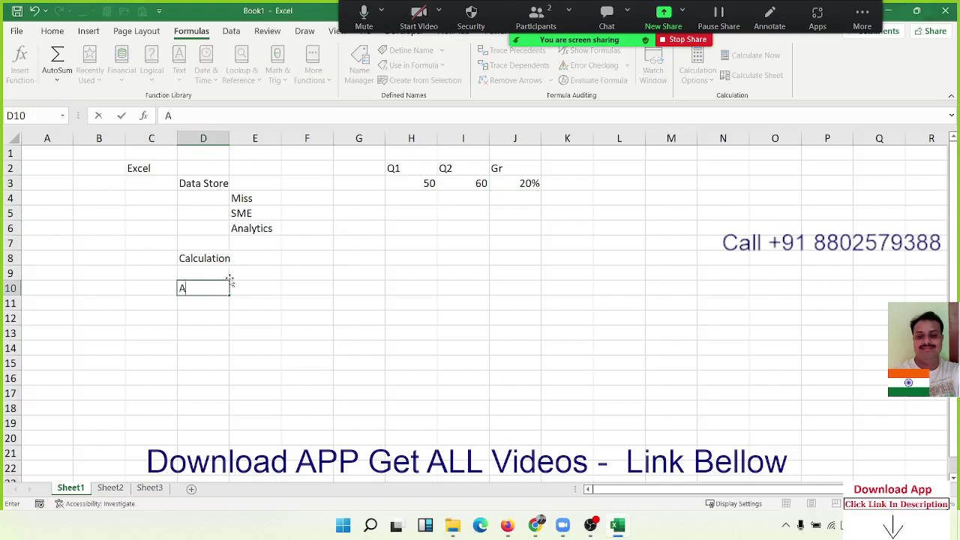
{"action": "type", "text": "nla"}
{"action": "type", "text": "sis"}
{"action": "key", "text": "BackSpace"}
{"action": "key", "text": "BackSpace"}
{"action": "key", "text": "BackSpace"}
{"action": "type", "text": "ys"}
{"action": "type", "text": "is / "}
{"action": "type", "text": "Re"}
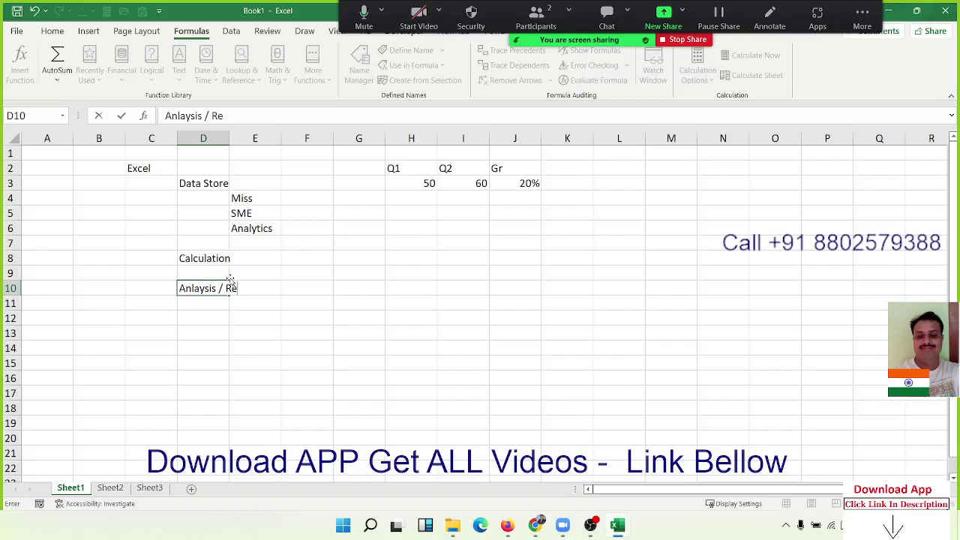
{"action": "type", "text": "-pers"}
{"action": "type", "text": "en"}
{"action": "type", "text": "tat"}
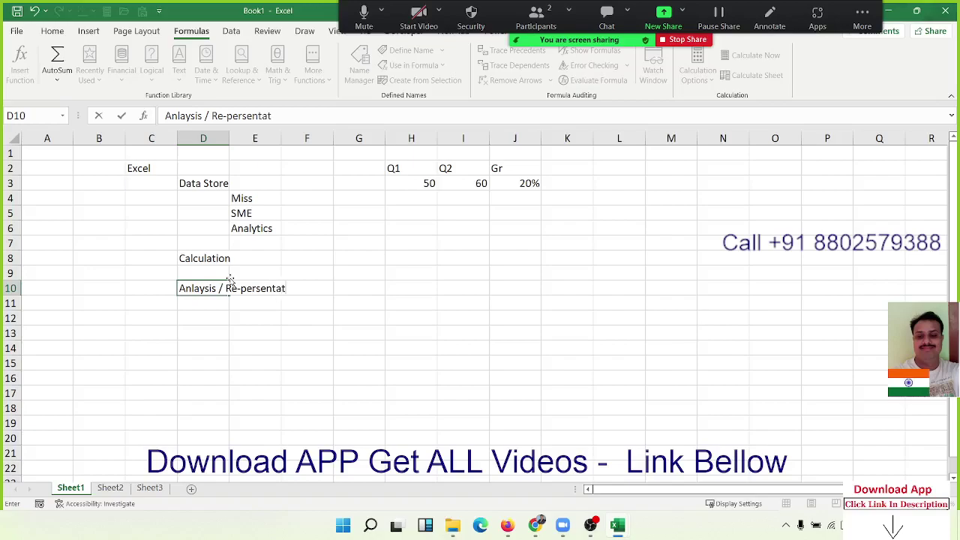
{"action": "type", "text": "ion"}
{"action": "key", "text": "Return"}
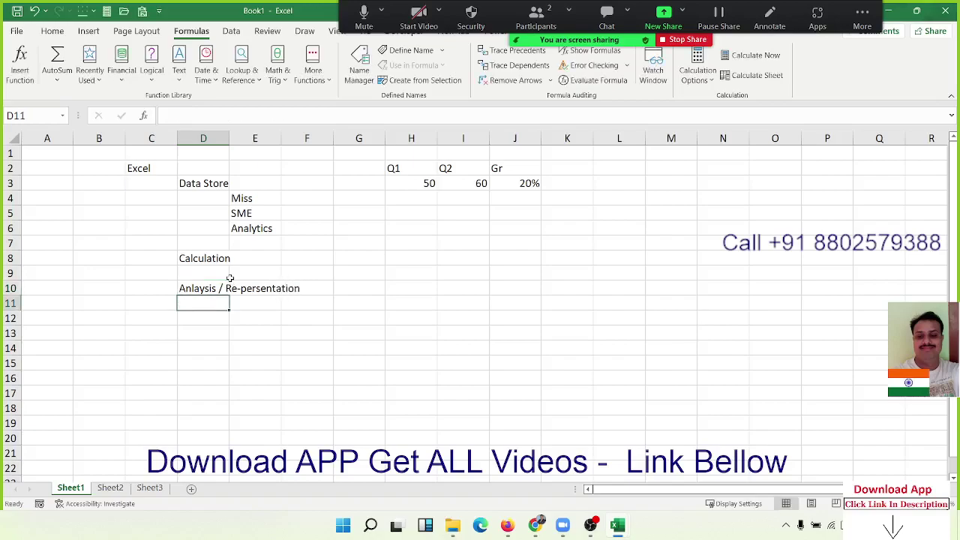
{"action": "left_click", "coordinate": [621, 524]}
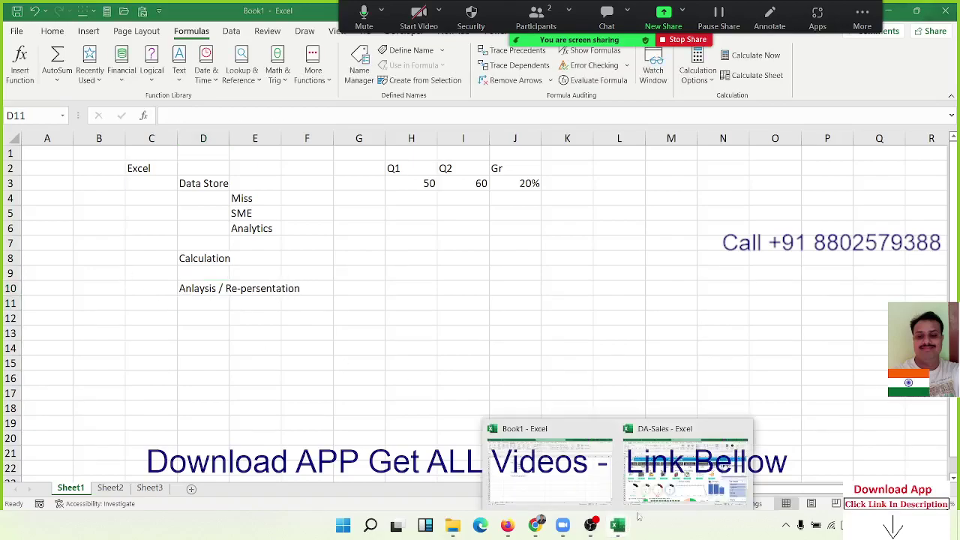
Switch to the DA-Sales dashboard and filter its timeline to Jan 2021, then Dec 2020.
{"action": "left_click", "coordinate": [653, 495]}
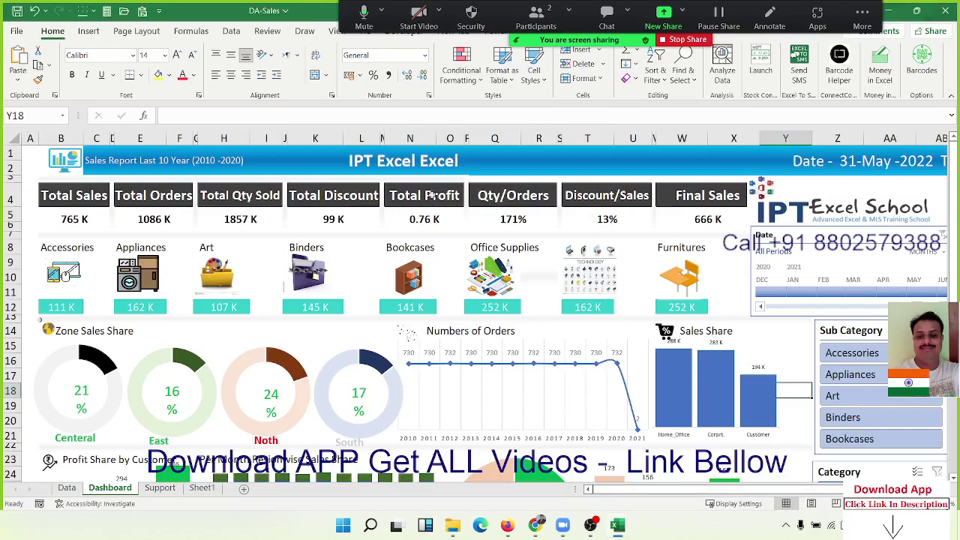
{"action": "scroll", "coordinate": [465, 214], "scroll_direction": "down", "scroll_amount": 7}
{"action": "scroll", "coordinate": [469, 218], "scroll_direction": "down", "scroll_amount": 3}
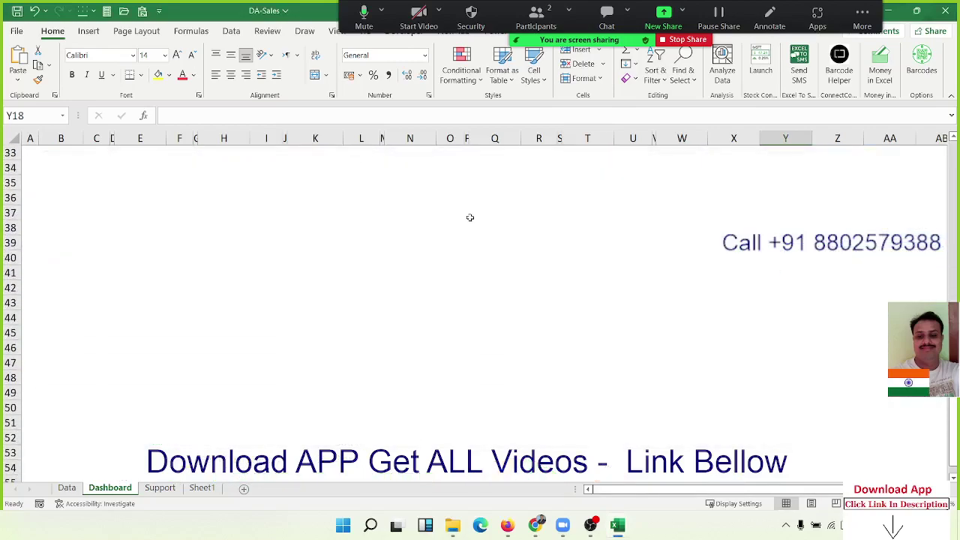
{"action": "scroll", "coordinate": [469, 218], "scroll_direction": "up", "scroll_amount": 10}
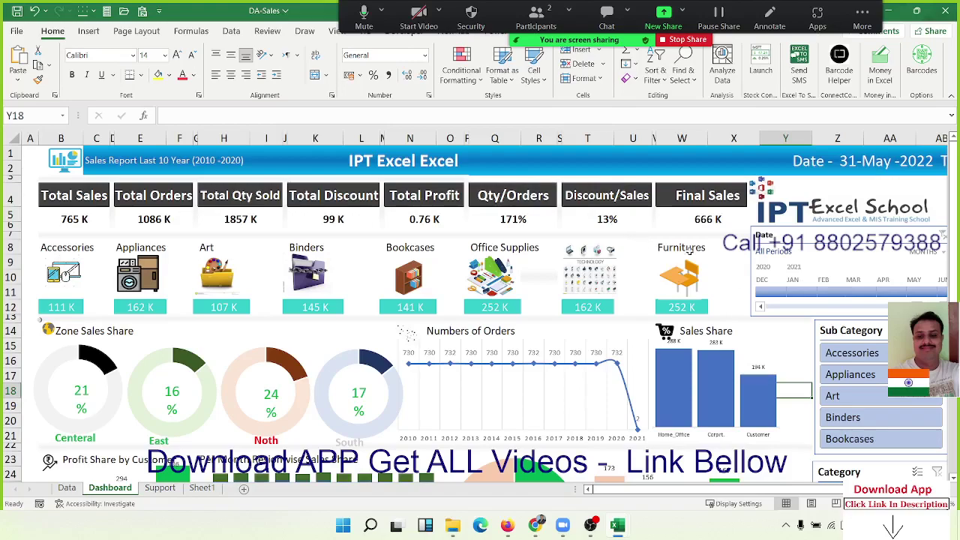
{"action": "left_click", "coordinate": [796, 290]}
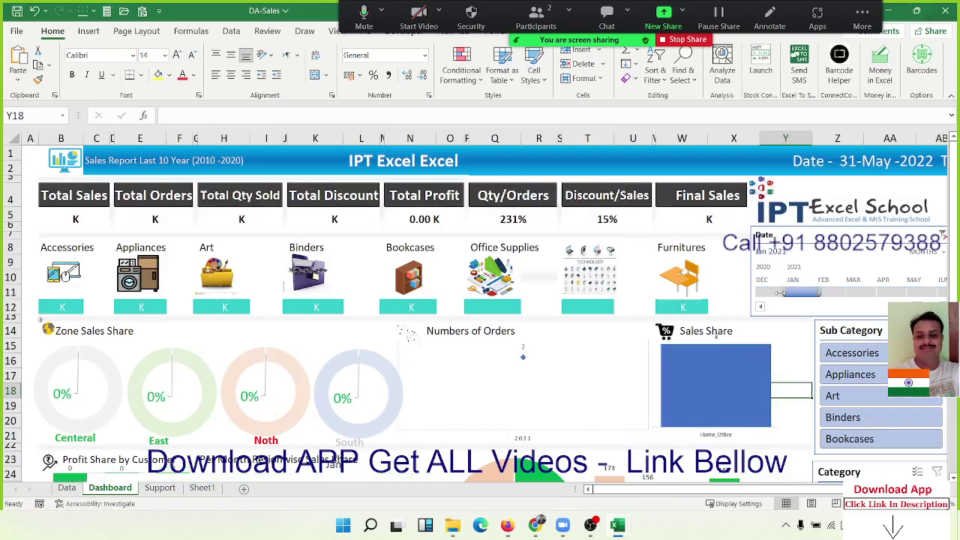
{"action": "left_click", "coordinate": [766, 293]}
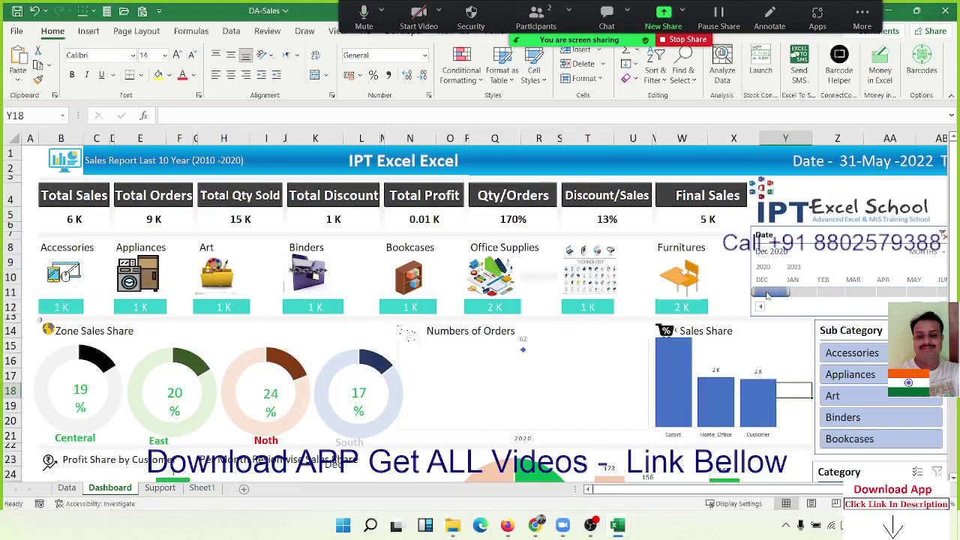
{"action": "left_click", "coordinate": [759, 307]}
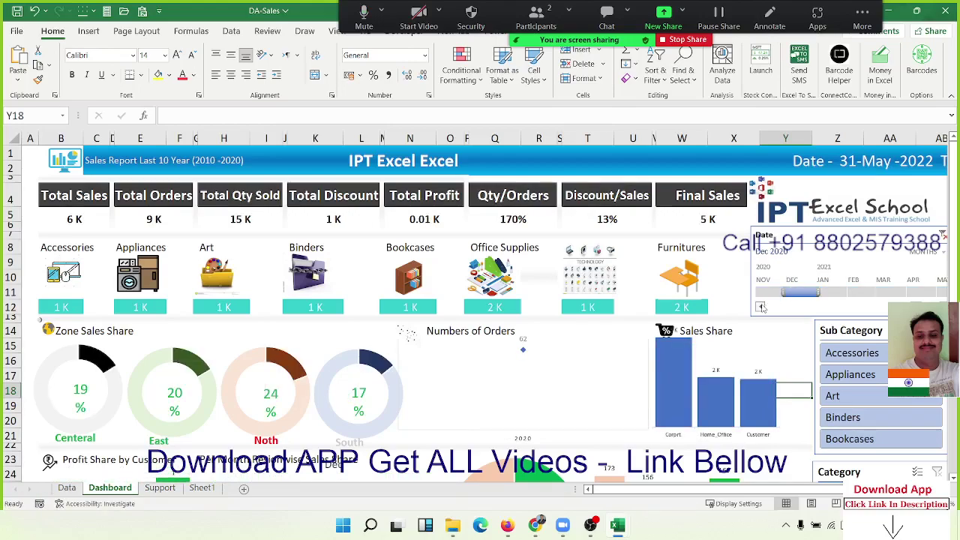
{"action": "left_click", "coordinate": [759, 306]}
{"action": "left_click", "coordinate": [760, 307]}
Filter the dashboard to Nov, Oct, Sep and Jun 2020, then clear the date filter.
{"action": "left_click", "coordinate": [828, 293]}
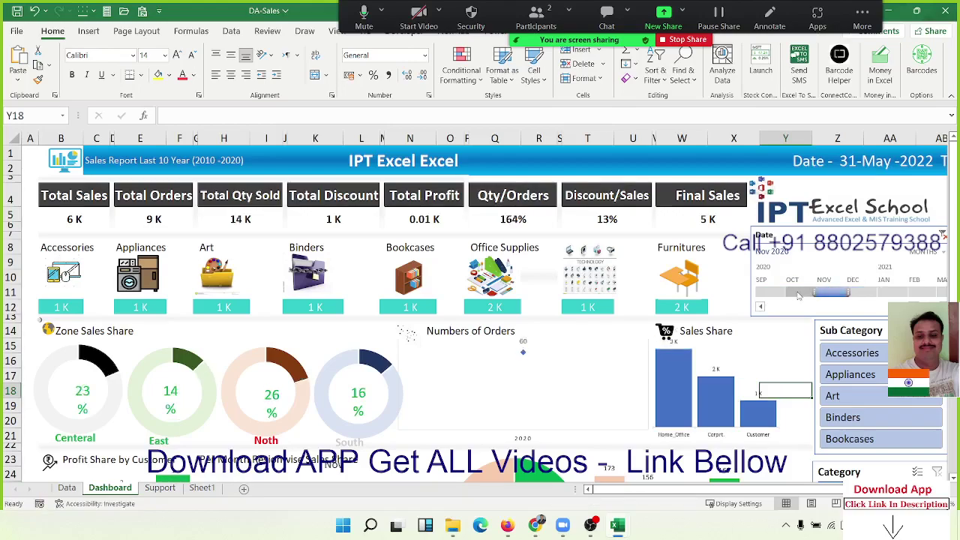
{"action": "left_click", "coordinate": [799, 293]}
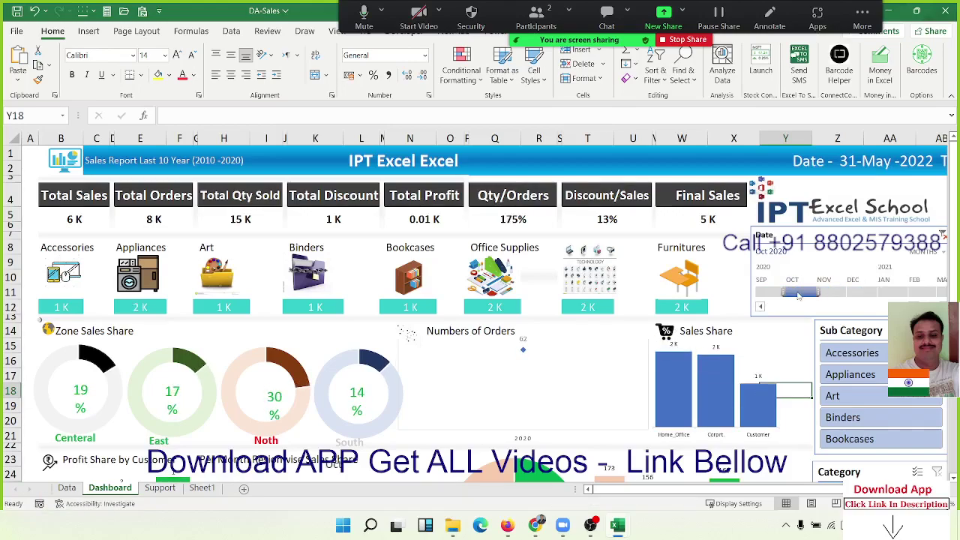
{"action": "left_click", "coordinate": [770, 293]}
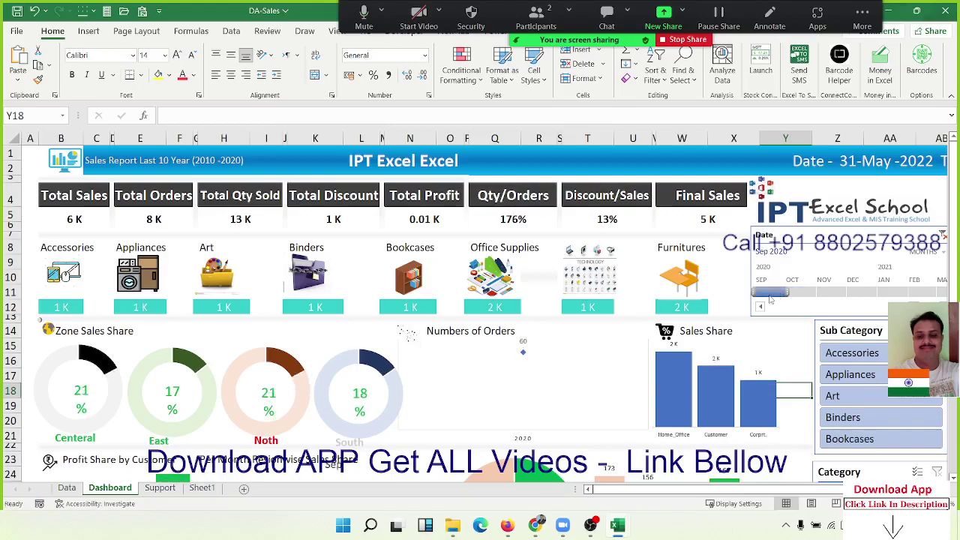
{"action": "left_click", "coordinate": [759, 307]}
{"action": "left_click", "coordinate": [759, 307]}
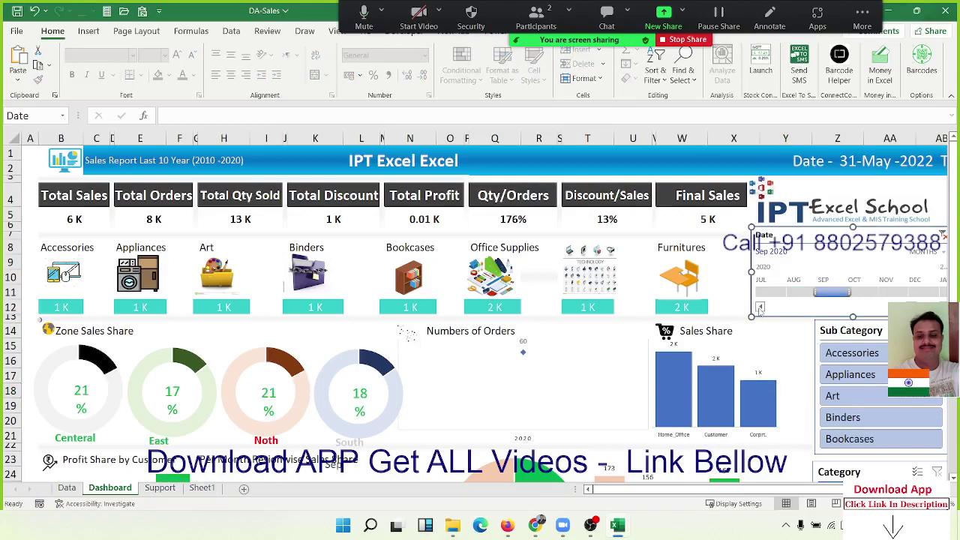
{"action": "left_click", "coordinate": [759, 307]}
{"action": "left_click", "coordinate": [760, 307]}
{"action": "left_click", "coordinate": [801, 293]}
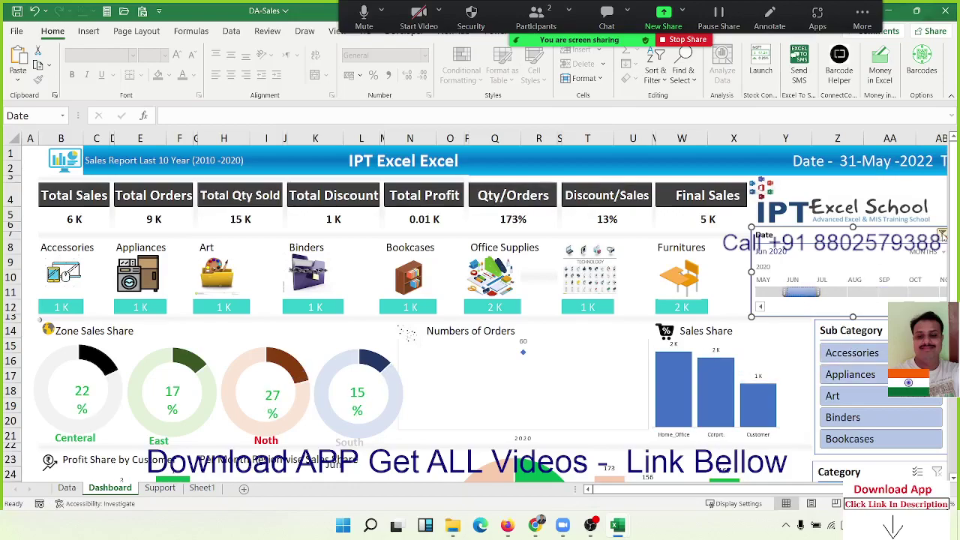
{"action": "left_click", "coordinate": [942, 236]}
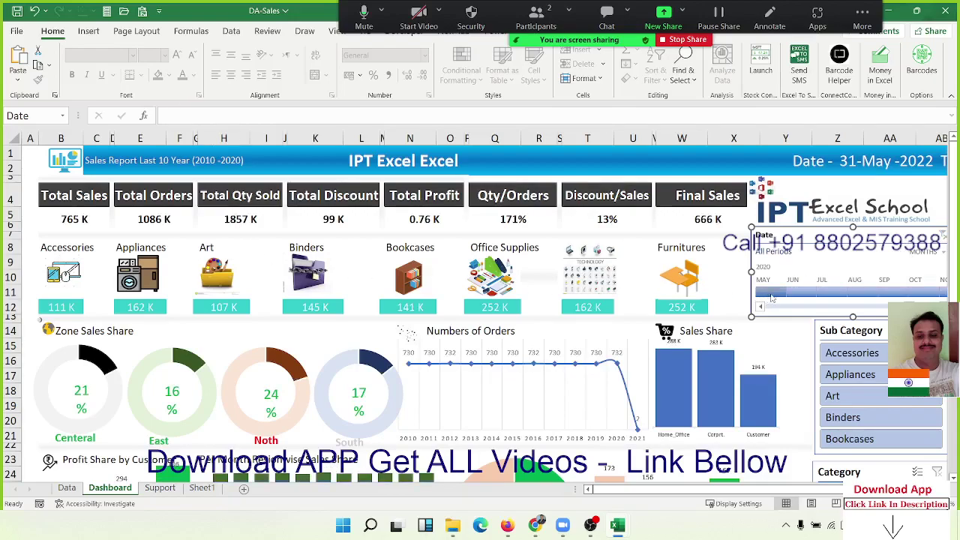
Step the timeline filter month by month from May through Sep 2020.
{"action": "left_click", "coordinate": [771, 292]}
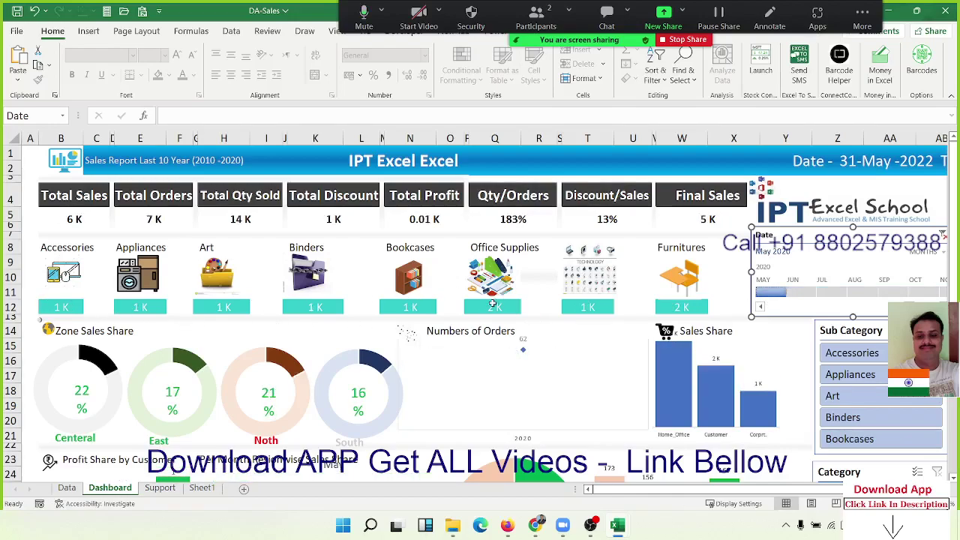
{"action": "left_click", "coordinate": [803, 293]}
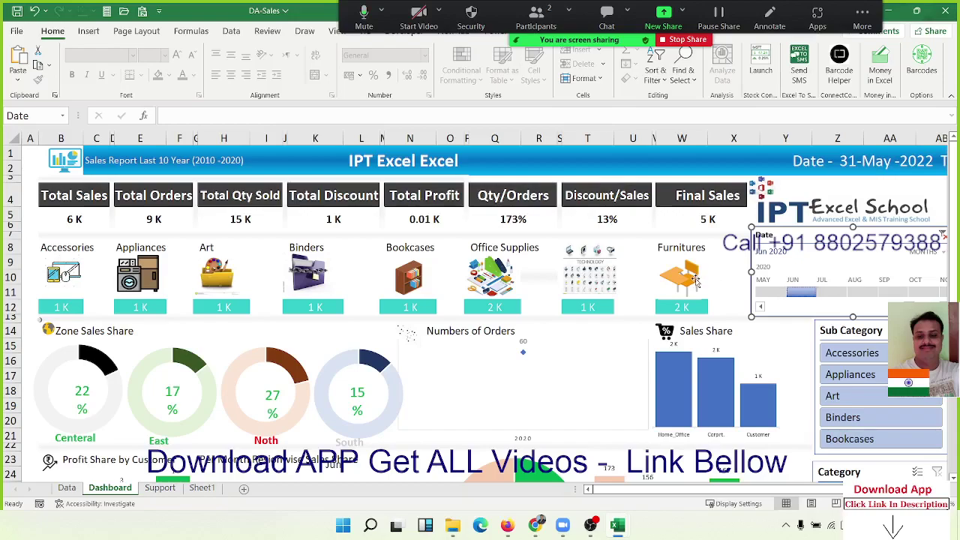
{"action": "left_click", "coordinate": [779, 293]}
{"action": "left_click", "coordinate": [796, 294]}
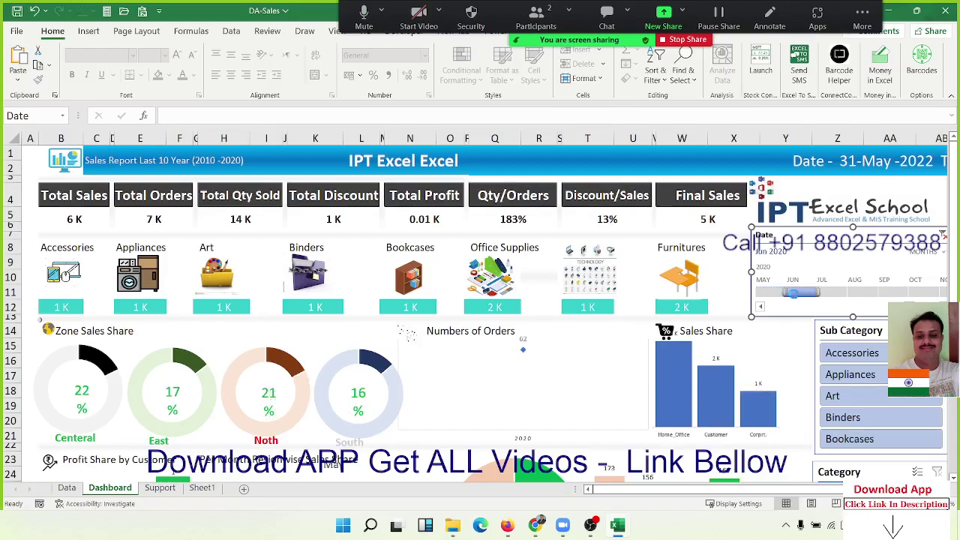
{"action": "left_click", "coordinate": [825, 293]}
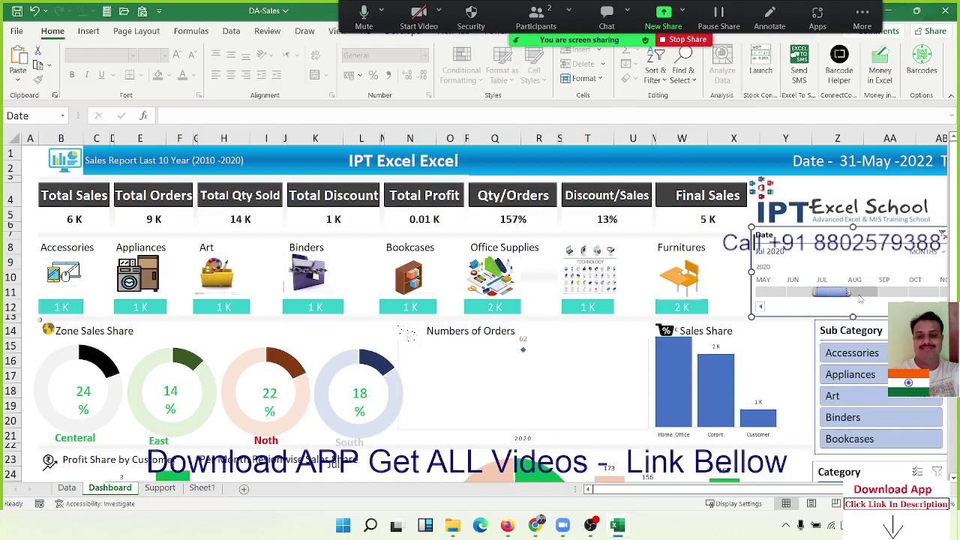
{"action": "left_click", "coordinate": [859, 293]}
{"action": "left_click", "coordinate": [894, 294]}
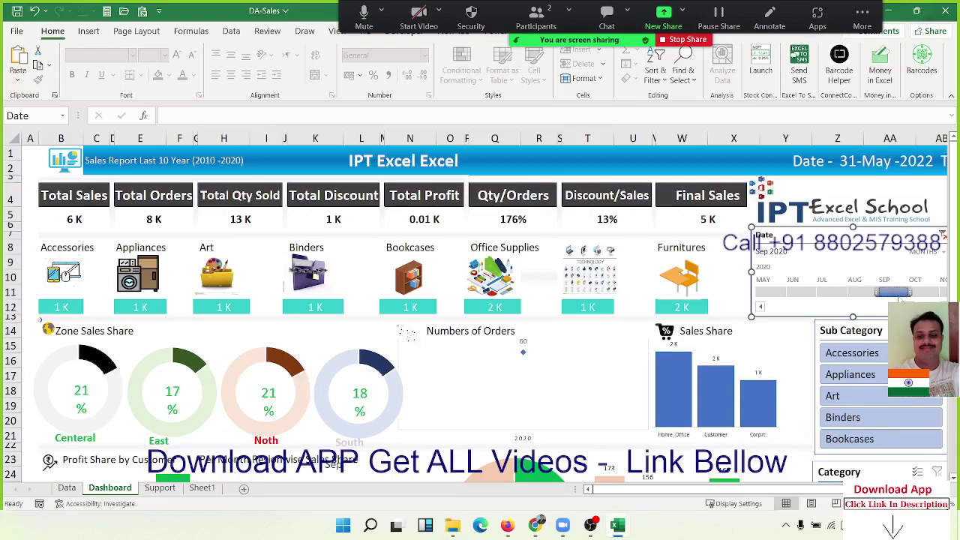
Close the DA-Sales workbook without saving changes.
{"action": "left_click", "coordinate": [16, 31]}
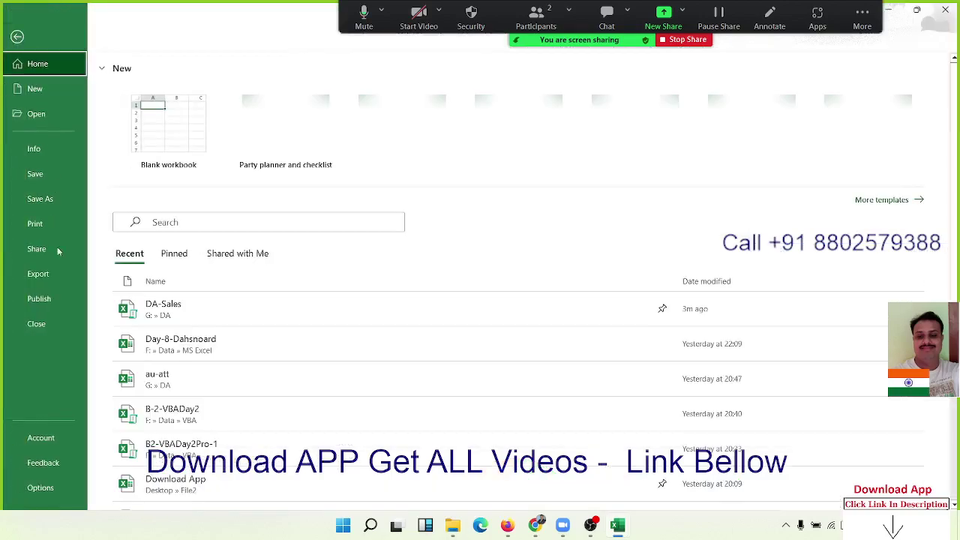
{"action": "key", "text": "Escape"}
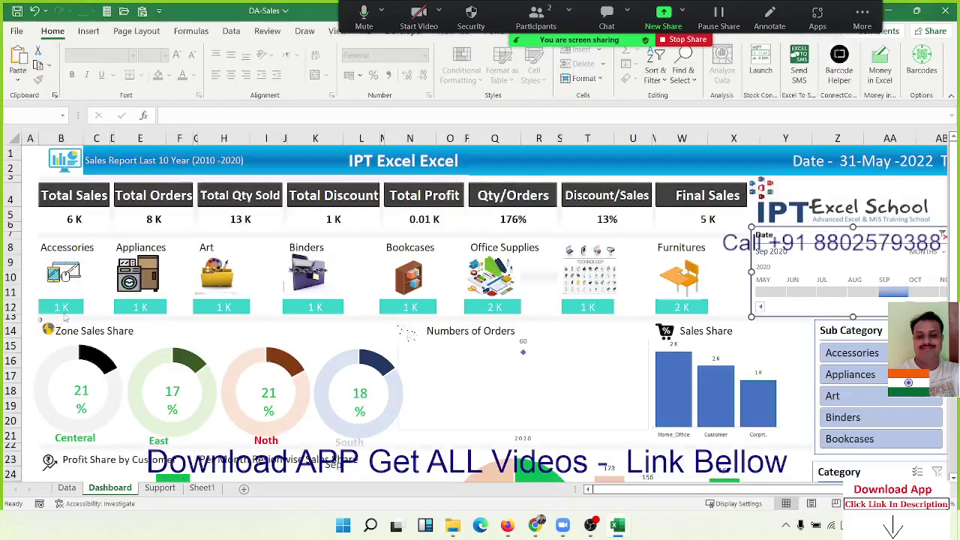
{"action": "left_click", "coordinate": [492, 277]}
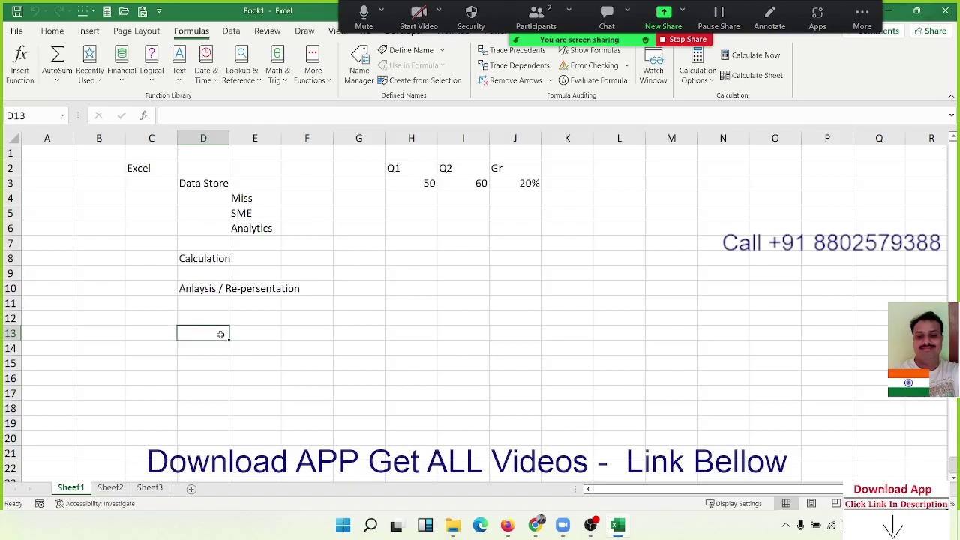
Enter Sharing in D13, then select cells E13, G13, E17 and C16 while explaining.
{"action": "type", "text": "Shar"}
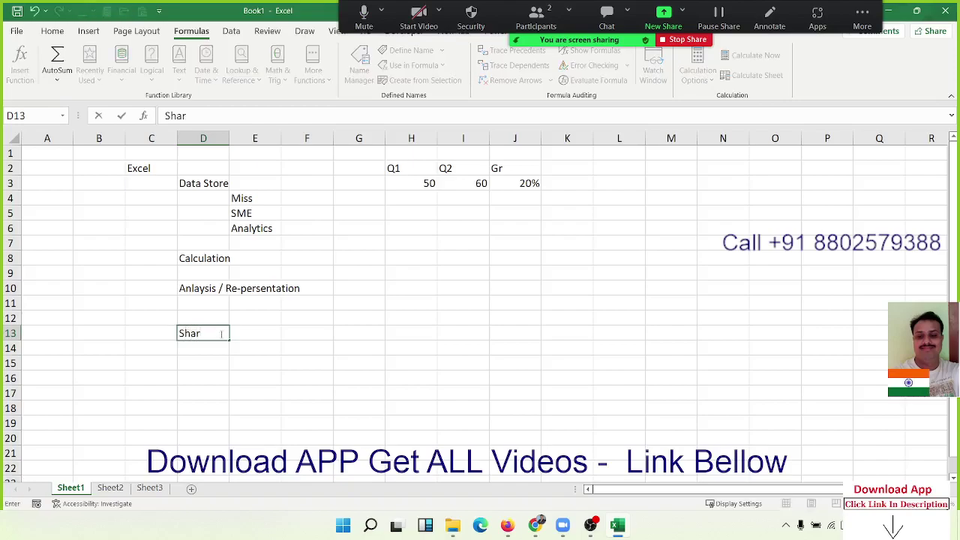
{"action": "type", "text": "ing"}
{"action": "key", "text": "Return"}
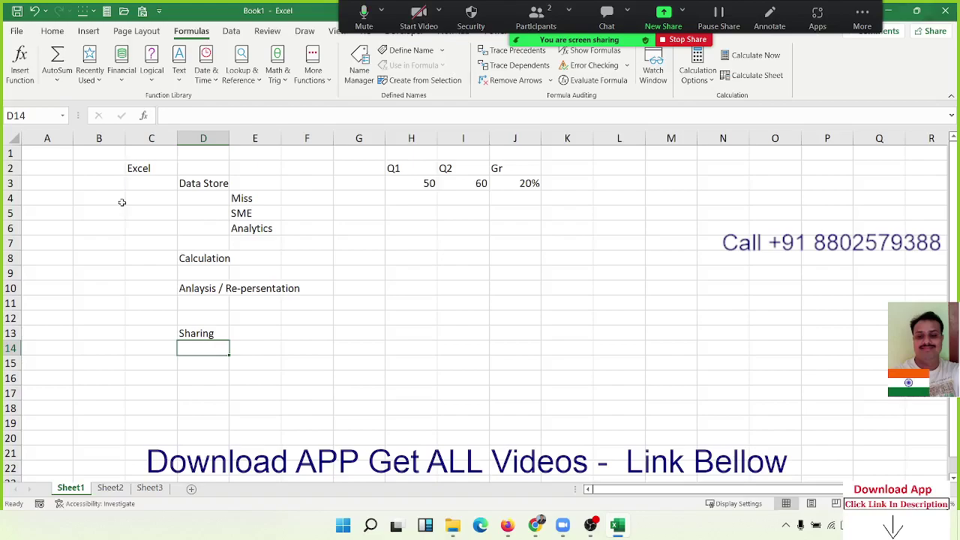
{"action": "left_click", "coordinate": [266, 333]}
{"action": "left_click", "coordinate": [350, 332]}
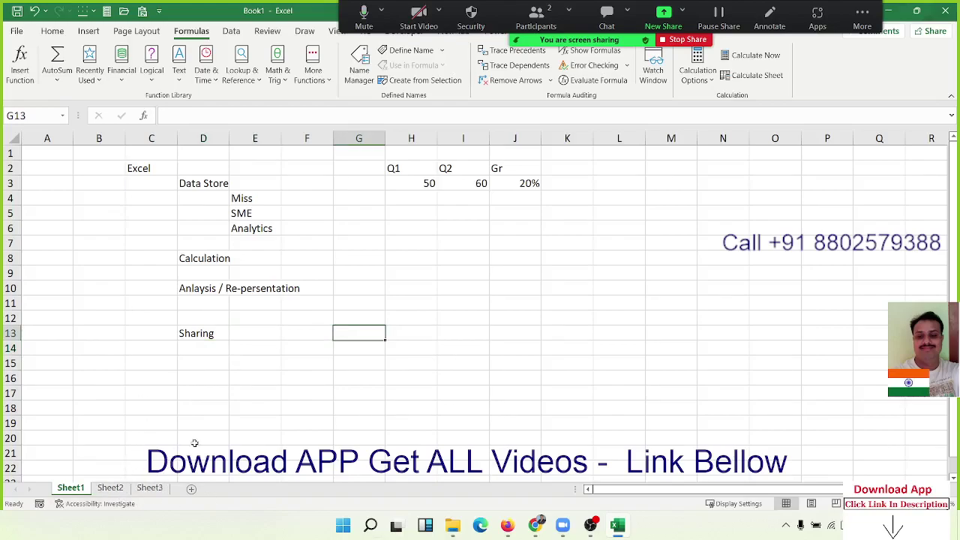
{"action": "left_click", "coordinate": [257, 399]}
{"action": "left_click", "coordinate": [142, 381]}
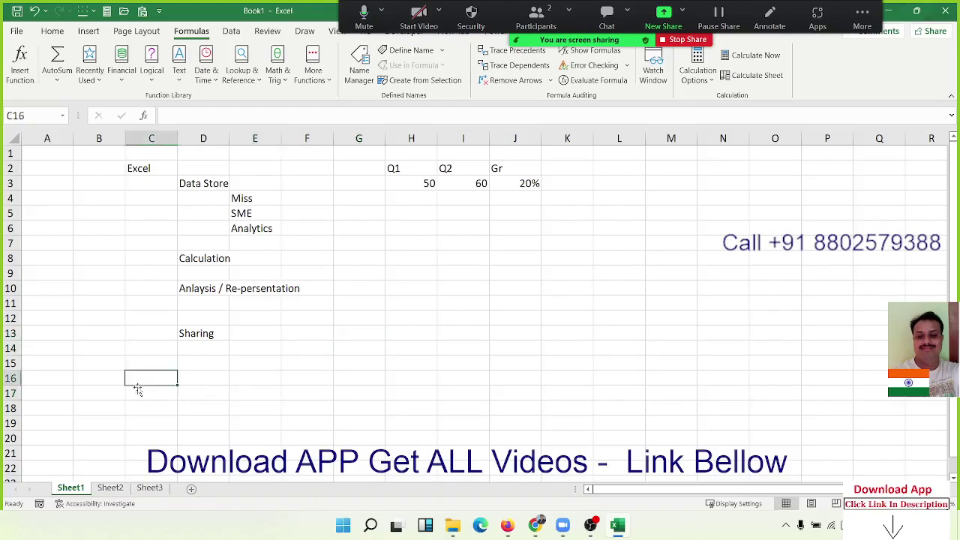
Add a new blank worksheet, then settle on Sheet3 to work there.
{"action": "left_click", "coordinate": [120, 488]}
{"action": "left_click", "coordinate": [154, 488]}
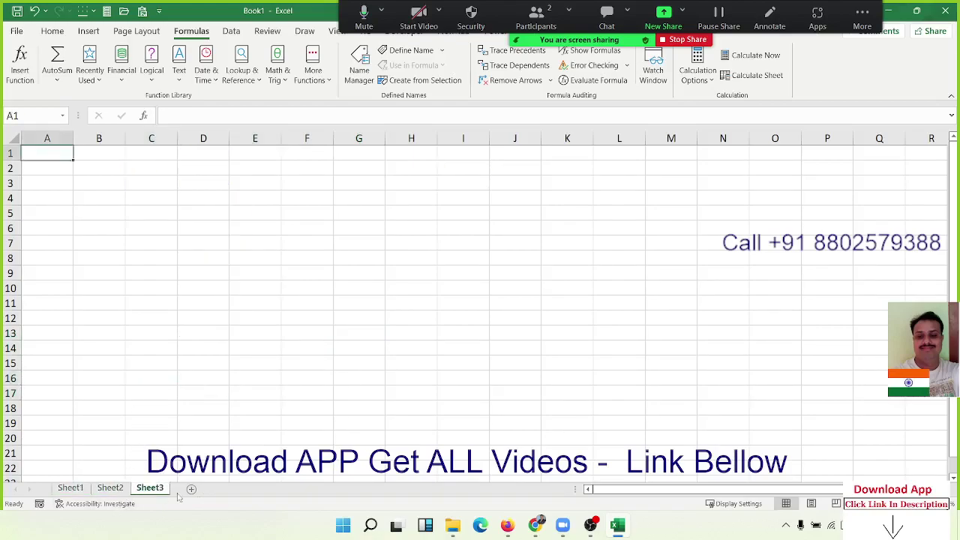
{"action": "left_click", "coordinate": [192, 489]}
{"action": "left_click", "coordinate": [148, 488]}
{"action": "left_click", "coordinate": [105, 488]}
{"action": "left_click", "coordinate": [71, 488]}
{"action": "left_click", "coordinate": [149, 491]}
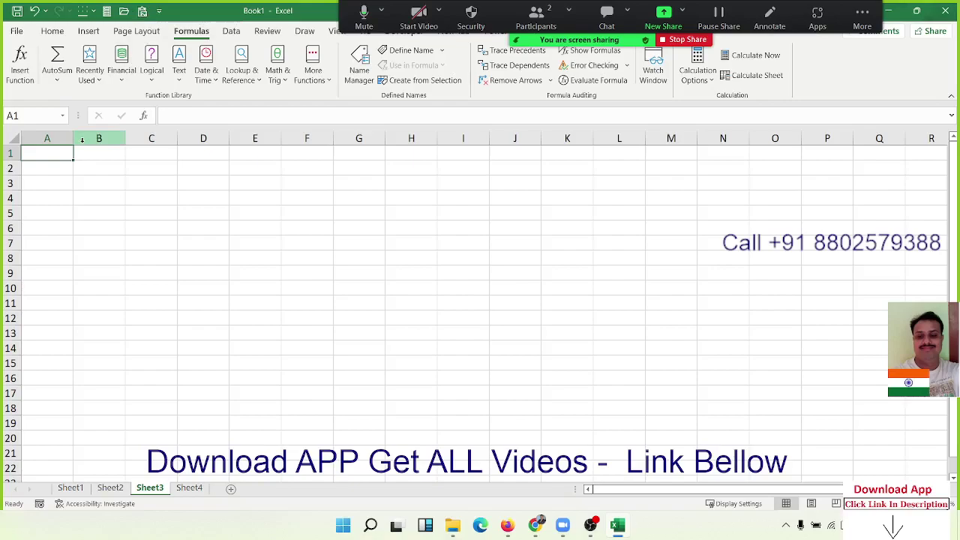
Enter the heading 'Sales' in A1 with 85, 25, 63 and 56 below it.
{"action": "type", "text": "Sales\\"}
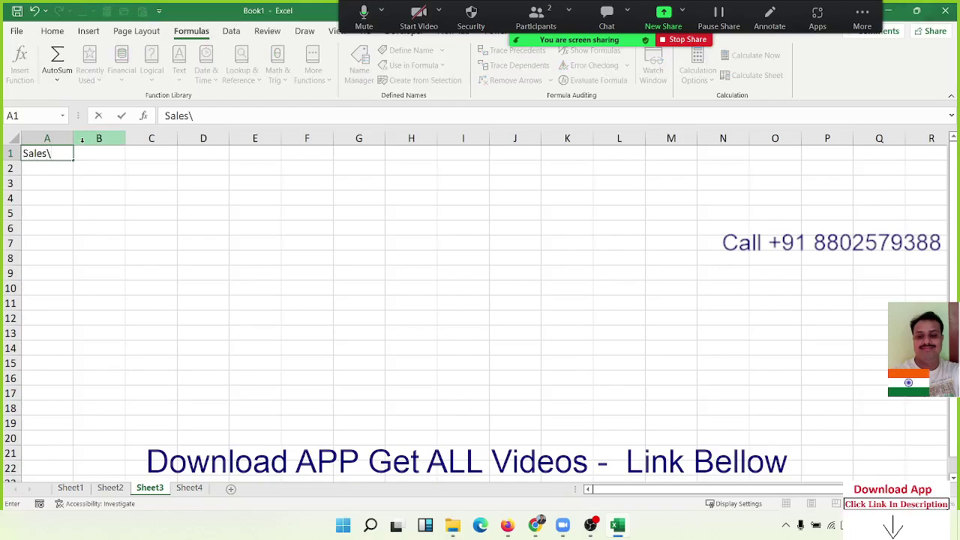
{"action": "key", "text": "BackSpace"}
{"action": "key", "text": "Return"}
{"action": "type", "text": "85"}
{"action": "key", "text": "Return"}
{"action": "type", "text": "25"}
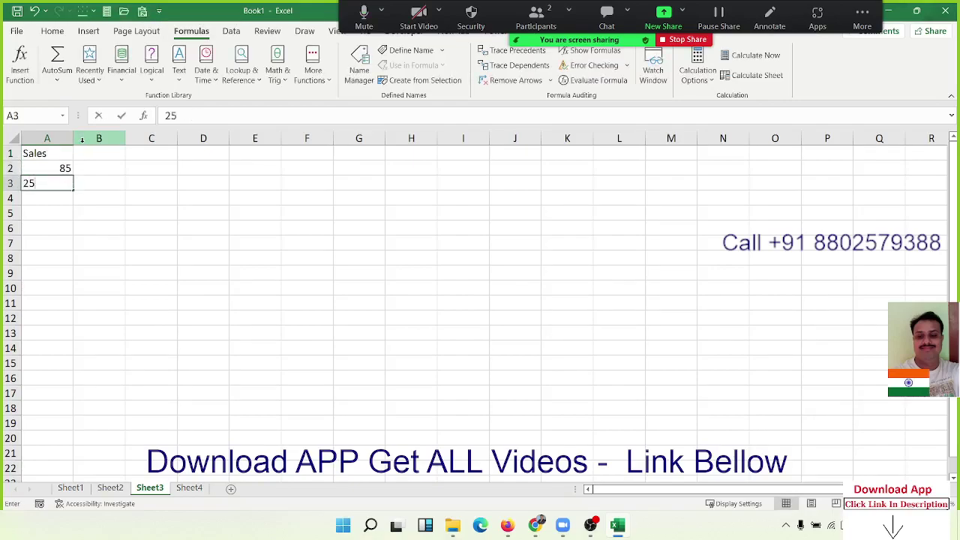
{"action": "key", "text": "Return"}
{"action": "type", "text": "63"}
{"action": "key", "text": "Return"}
{"action": "type", "text": "56"}
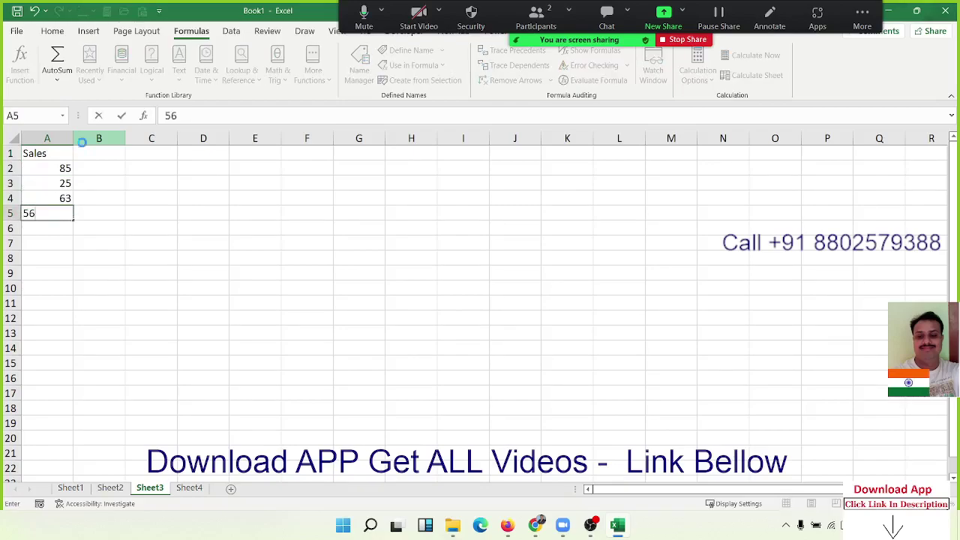
{"action": "key", "text": "Return"}
Continue the Sales column with 85, 25, 63 and 65, ending at A9.
{"action": "type", "text": "85"}
{"action": "key", "text": "Return"}
{"action": "type", "text": "25"}
{"action": "key", "text": "Return"}
{"action": "type", "text": "63"}
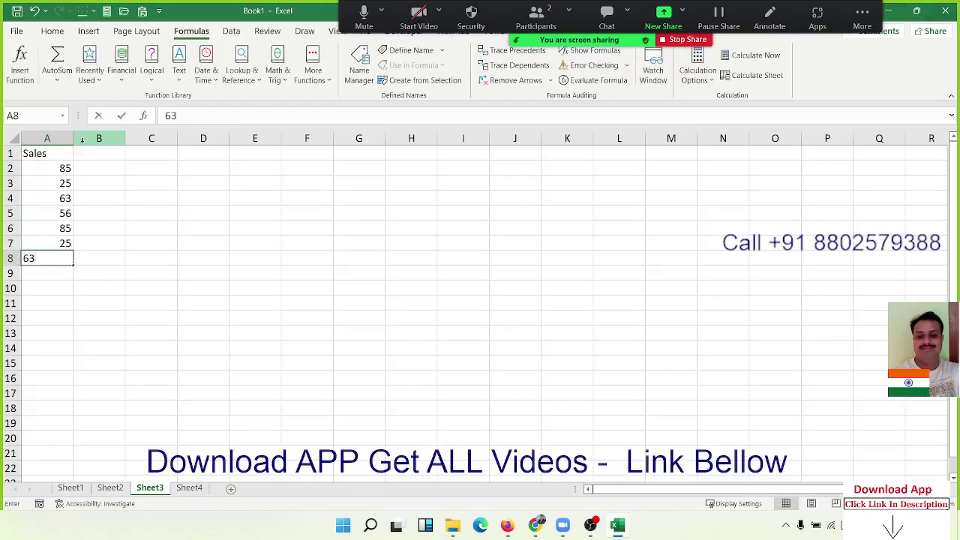
{"action": "key", "text": "Return"}
{"action": "type", "text": "65"}
{"action": "key", "text": "Return"}
Check the Sales range A2:A9 and return to cell A2.
{"action": "key", "text": "ctrl+Home"}
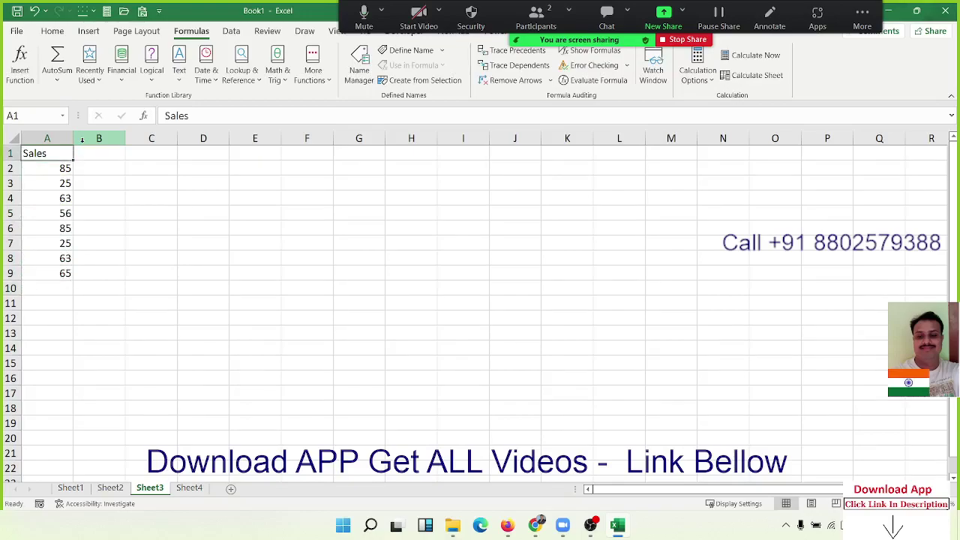
{"action": "key", "text": "Right"}
{"action": "key", "text": "Down"}
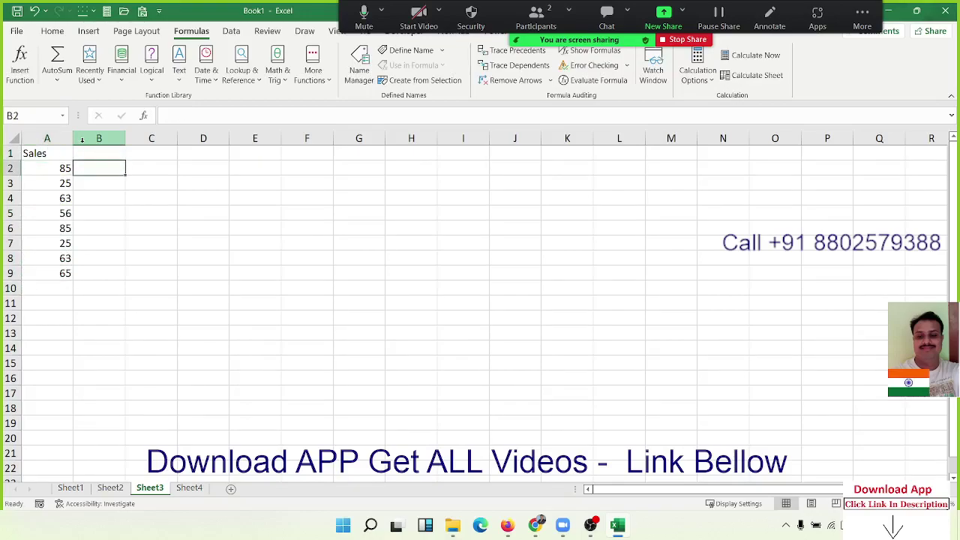
{"action": "key", "text": "Left"}
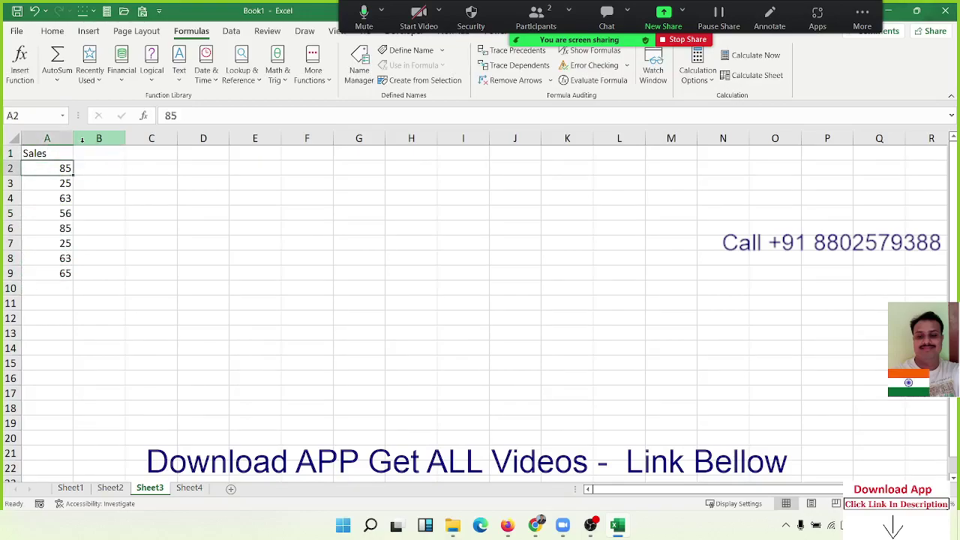
{"action": "key", "text": "ctrl+shift+Down"}
{"action": "key", "text": "Right"}
{"action": "key", "text": "Left"}
Enter the formula =A2+20 in B2.
{"action": "key", "text": "Right"}
{"action": "type", "text": "="}
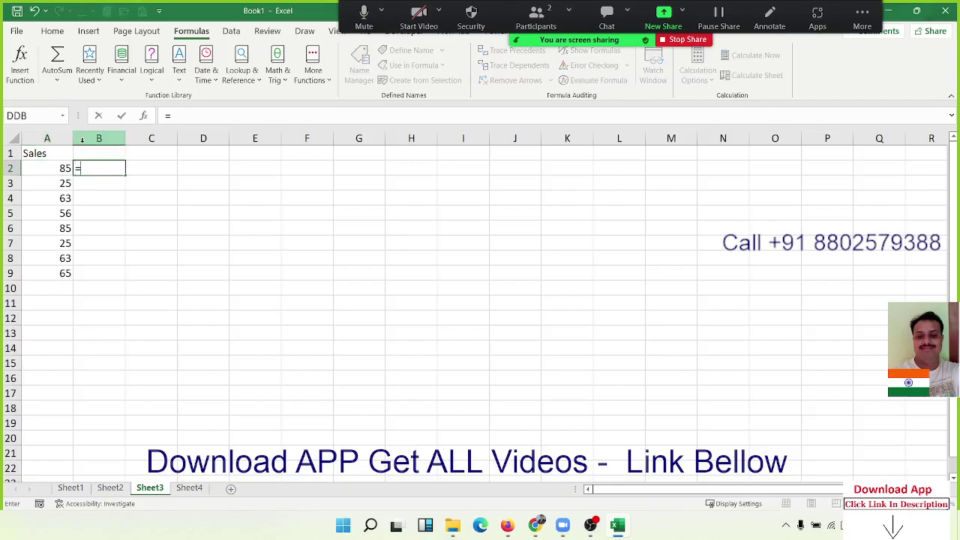
{"action": "key", "text": "Left"}
{"action": "type", "text": "+"}
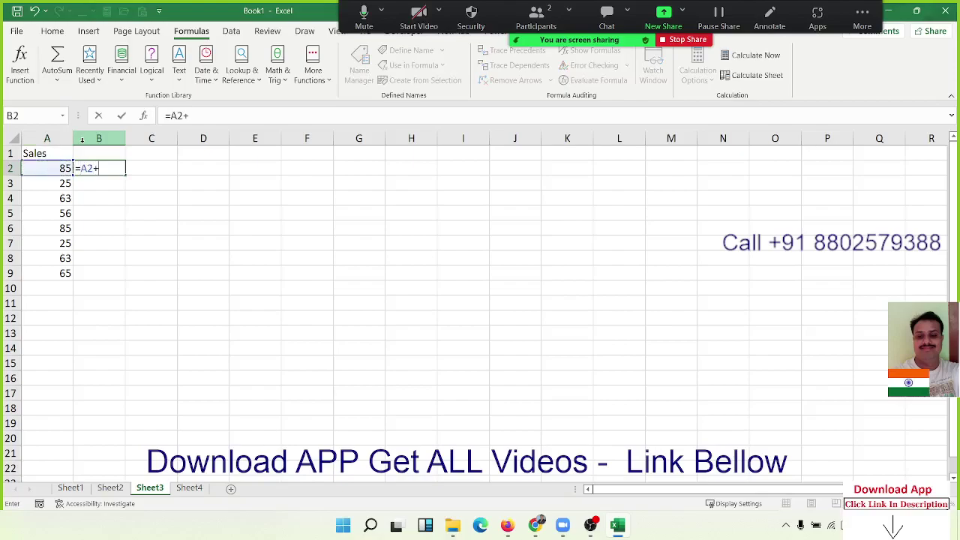
{"action": "type", "text": "20"}
{"action": "key", "text": "Return"}
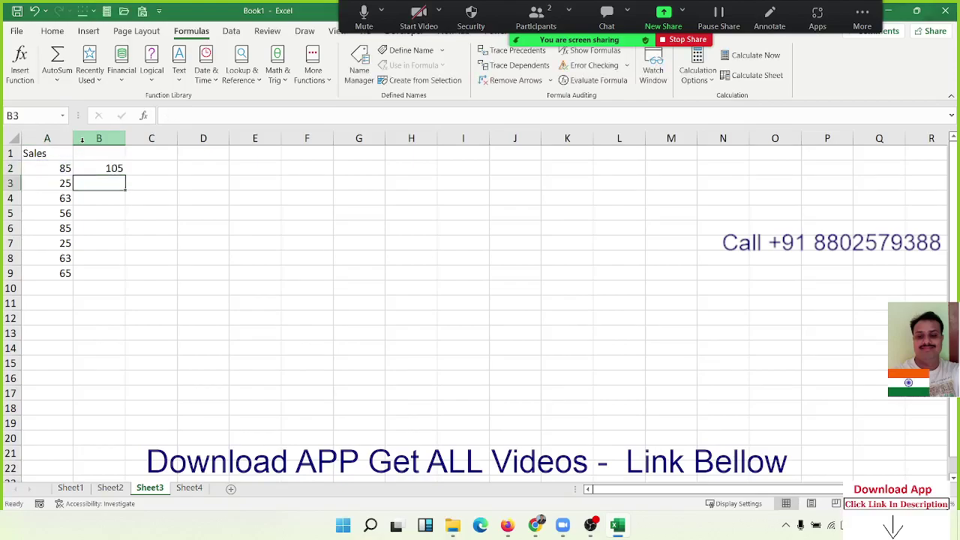
{"action": "key", "text": "Up"}
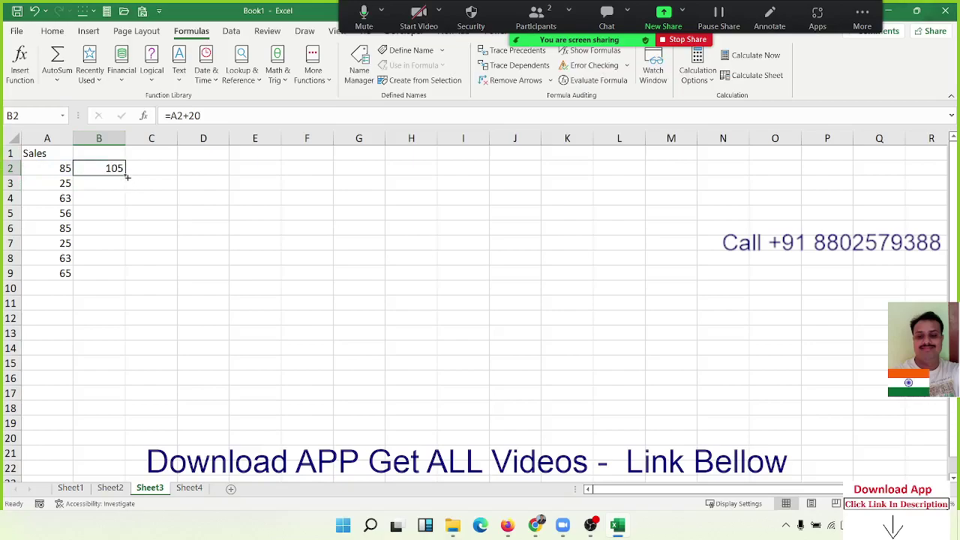
Trial-fill the formula down to B9, undo it, and review B2's formula.
{"action": "left_click_drag", "start_coordinate": [126, 175], "coordinate": [127, 274]}
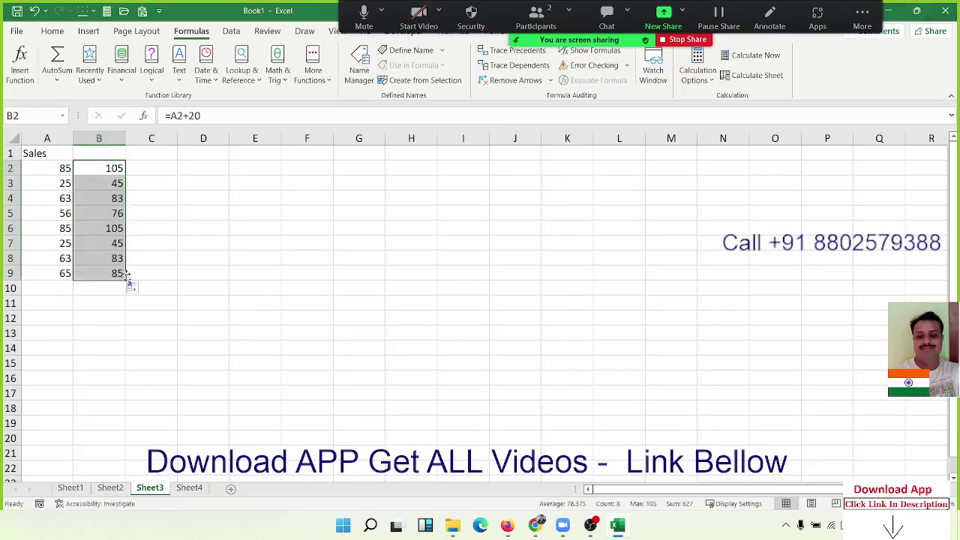
{"action": "key", "text": "ctrl+z"}
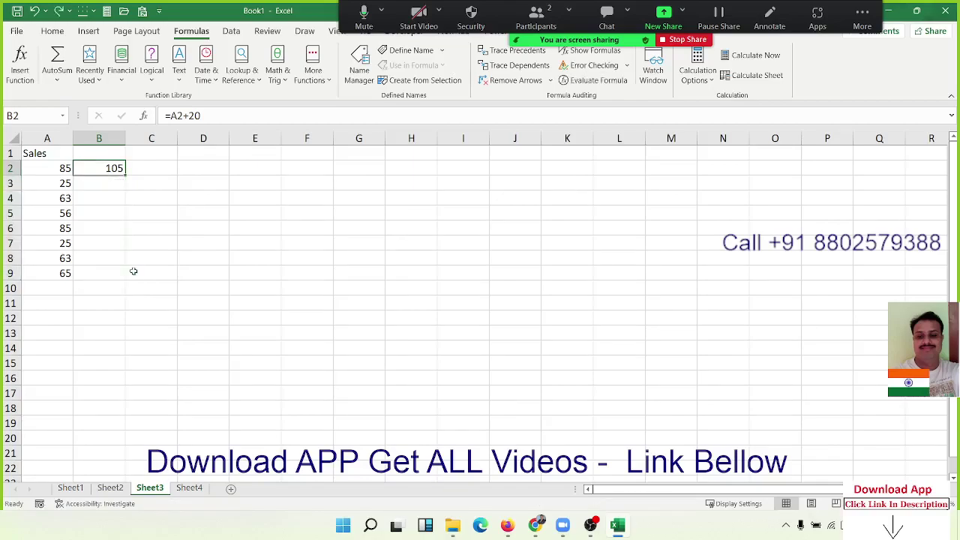
{"action": "key", "text": "Up"}
{"action": "key", "text": "Down"}
{"action": "key", "text": "F2"}
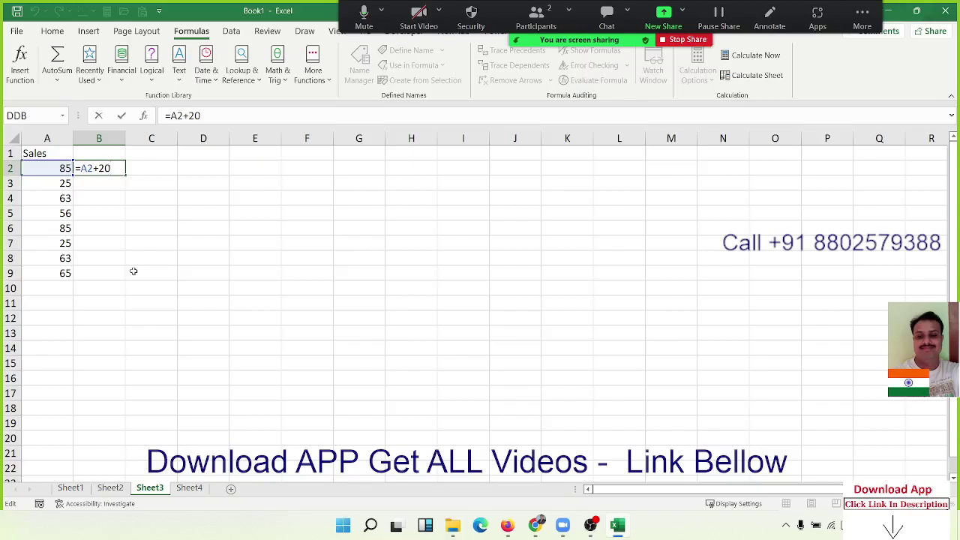
{"action": "key", "text": "Escape"}
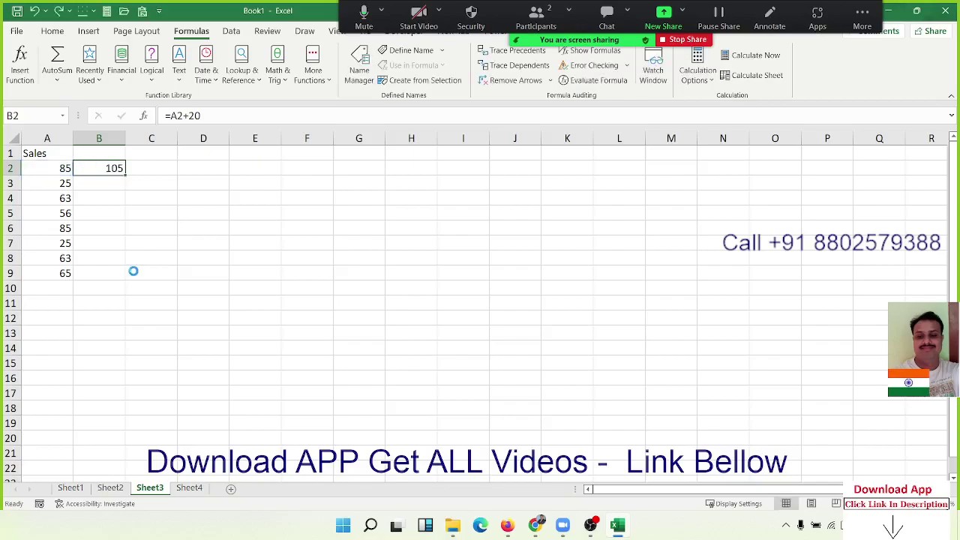
Copy the add-20 formula from B2 into B3 and B4, checking each copy.
{"action": "key", "text": "ctrl+c"}
{"action": "key", "text": "Down"}
{"action": "key", "text": "Return"}
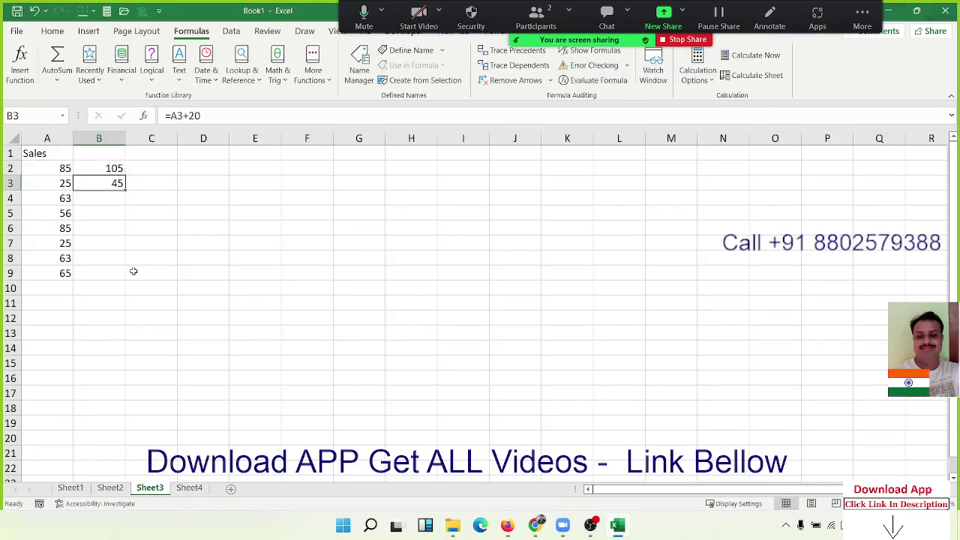
{"action": "key", "text": "F2"}
{"action": "key", "text": "Escape"}
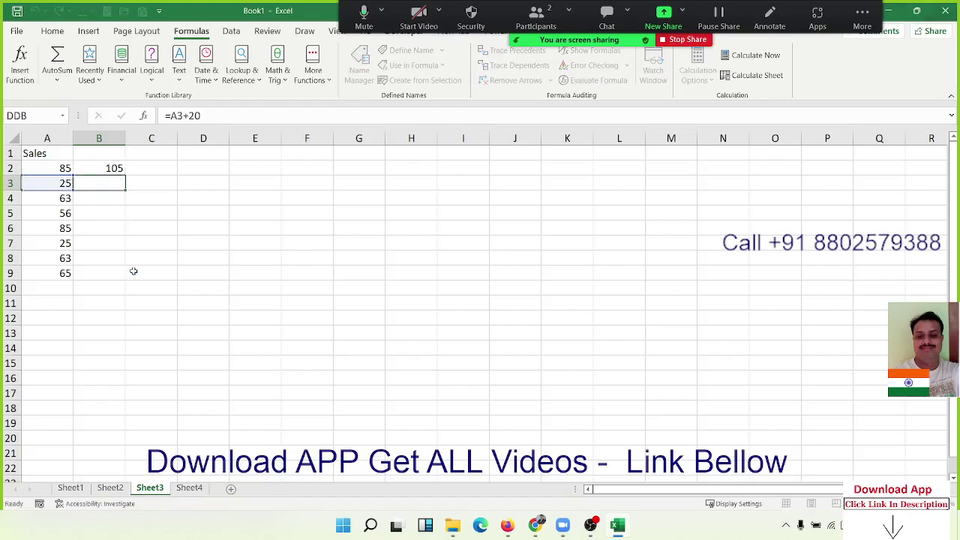
{"action": "key", "text": "ctrl+c"}
{"action": "key", "text": "Down"}
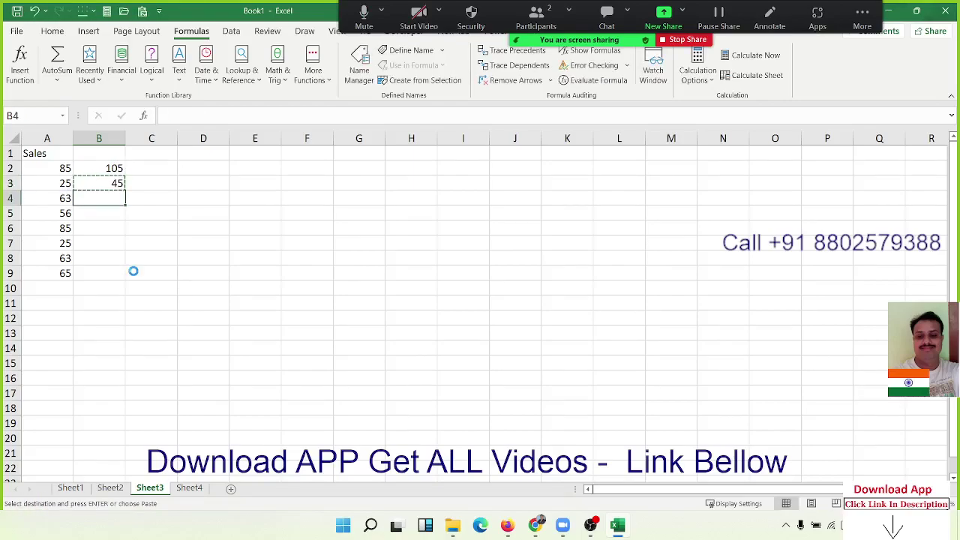
{"action": "key", "text": "ctrl+v"}
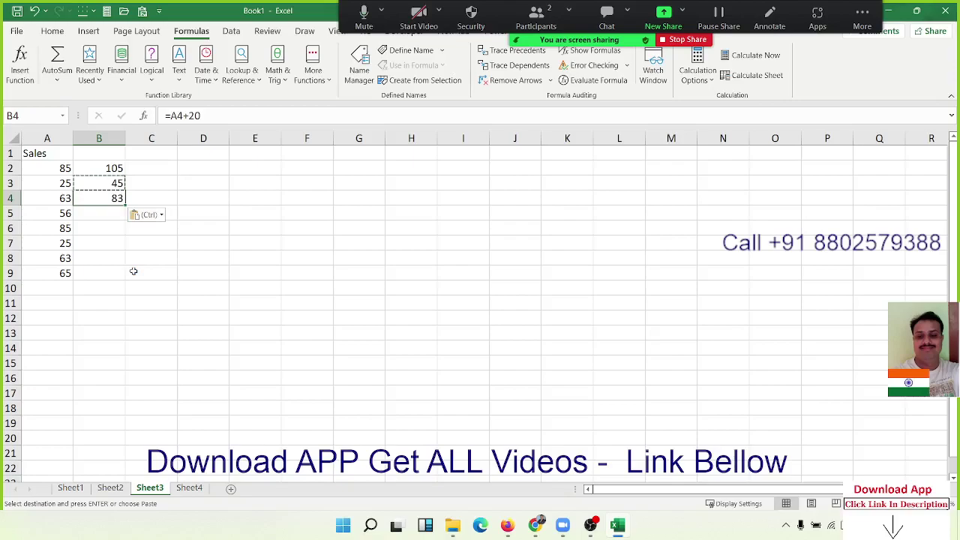
{"action": "key", "text": "F2"}
{"action": "key", "text": "Escape"}
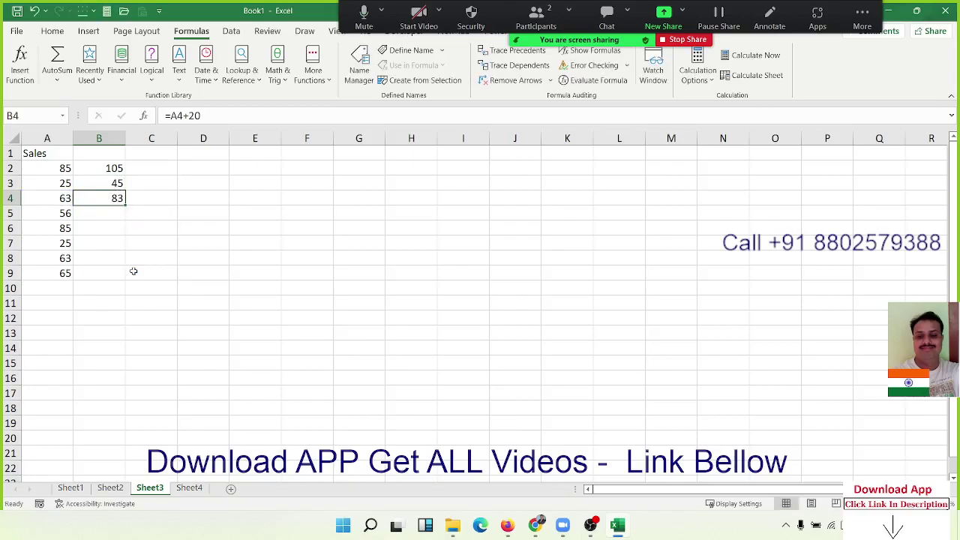
{"action": "key", "text": "Down"}
{"action": "key", "text": "Up"}
Fill B2's =A2+20 formula down to B9, then delete B2:B9.
{"action": "left_click", "coordinate": [103, 171]}
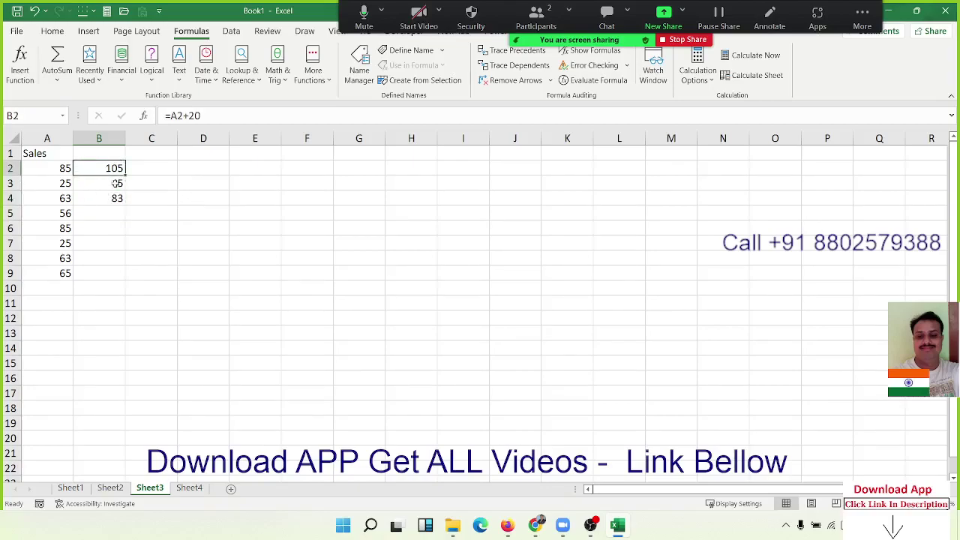
{"action": "left_click_drag", "start_coordinate": [124, 175], "coordinate": [118, 273]}
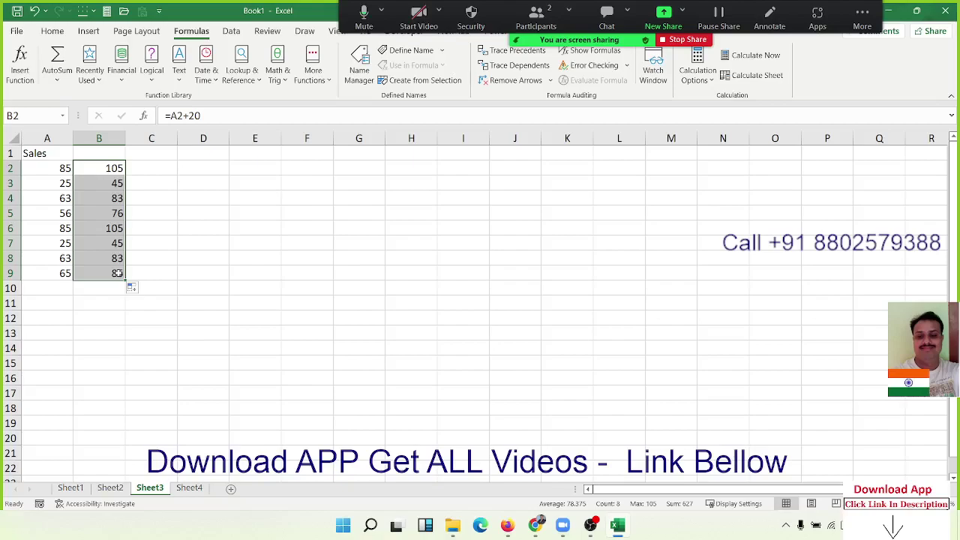
{"action": "key", "text": "Delete"}
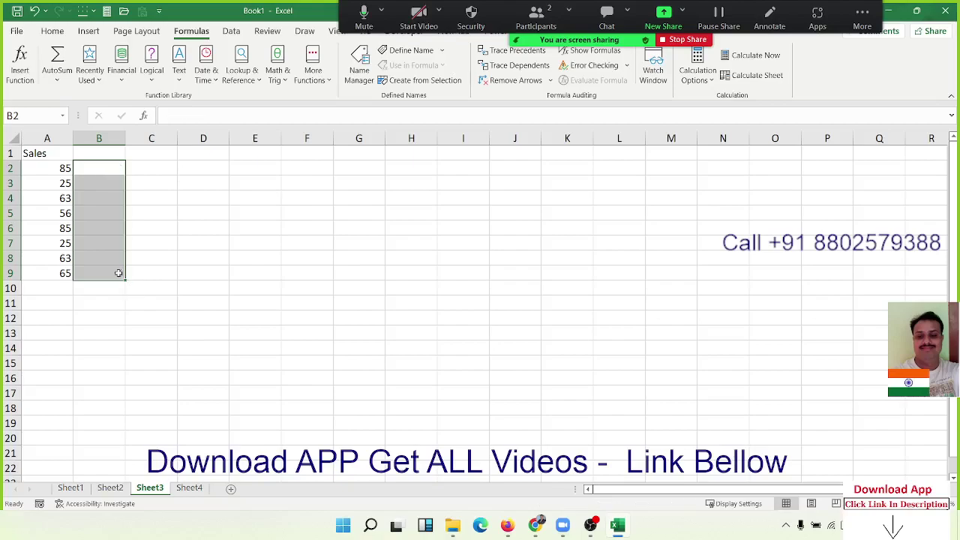
Enter the value 20 in cell D1.
{"action": "key", "text": "Up"}
{"action": "key", "text": "Right"}
{"action": "key", "text": "Right"}
{"action": "type", "text": "2"}
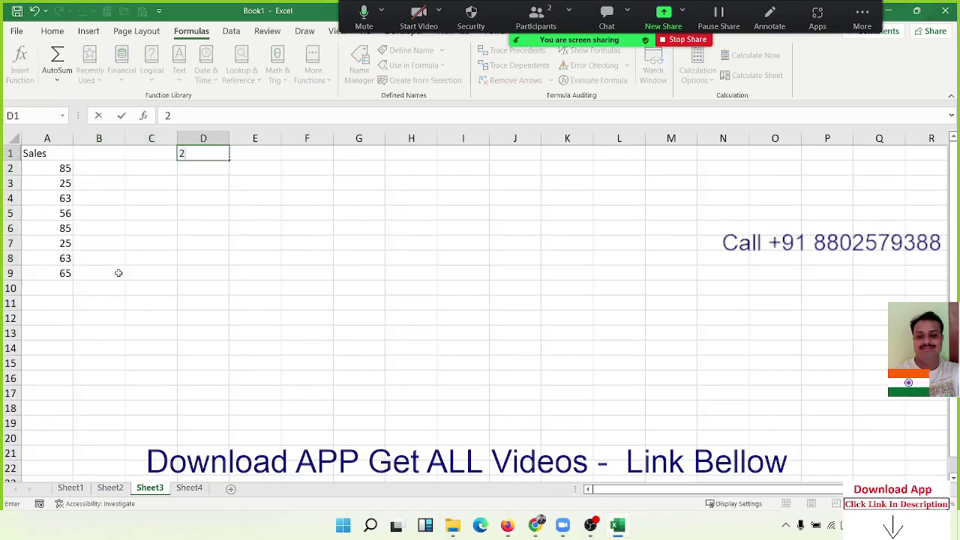
{"action": "type", "text": "0"}
{"action": "key", "text": "Return"}
Build the formula =A2+D1 in B2, showing 105.
{"action": "key", "text": "Left"}
{"action": "key", "text": "Left"}
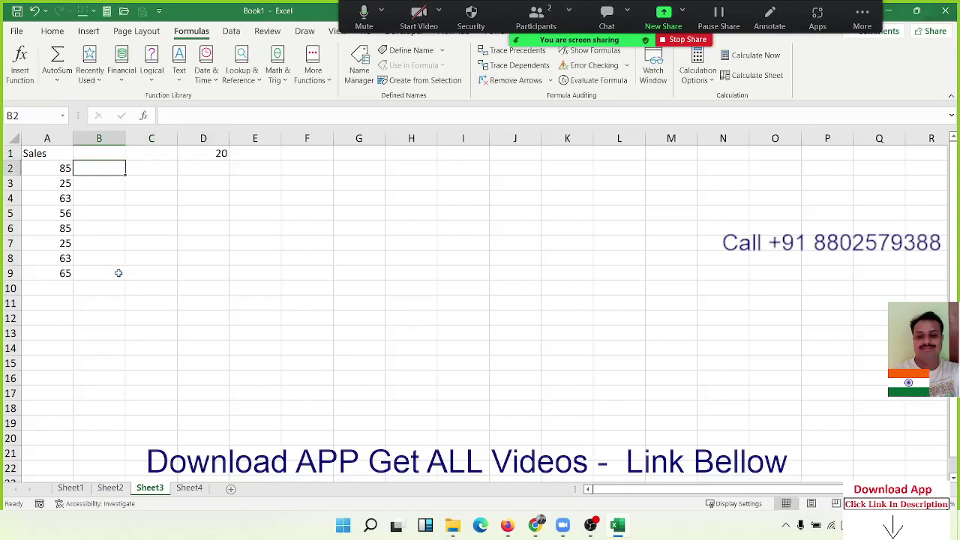
{"action": "type", "text": "="}
{"action": "key", "text": "Left"}
{"action": "type", "text": "+"}
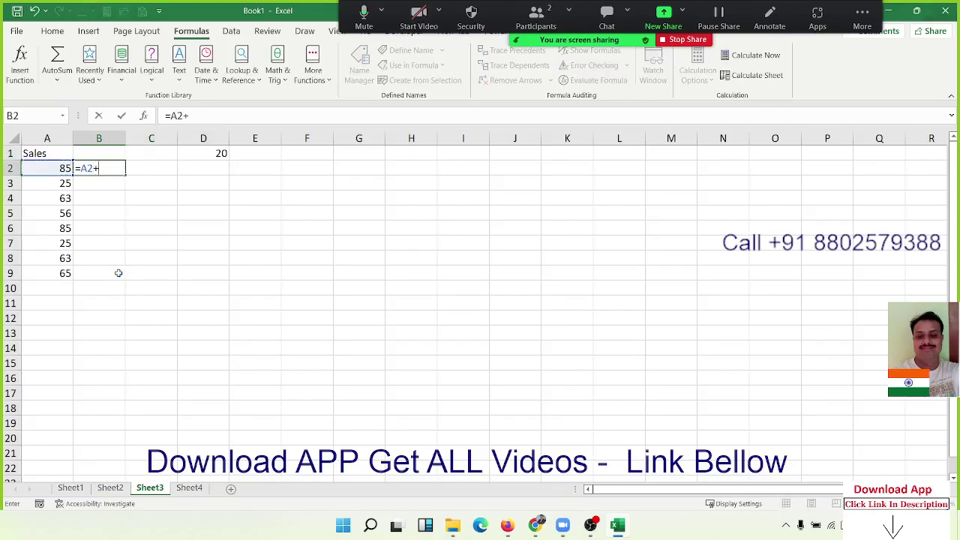
{"action": "left_click", "coordinate": [212, 152]}
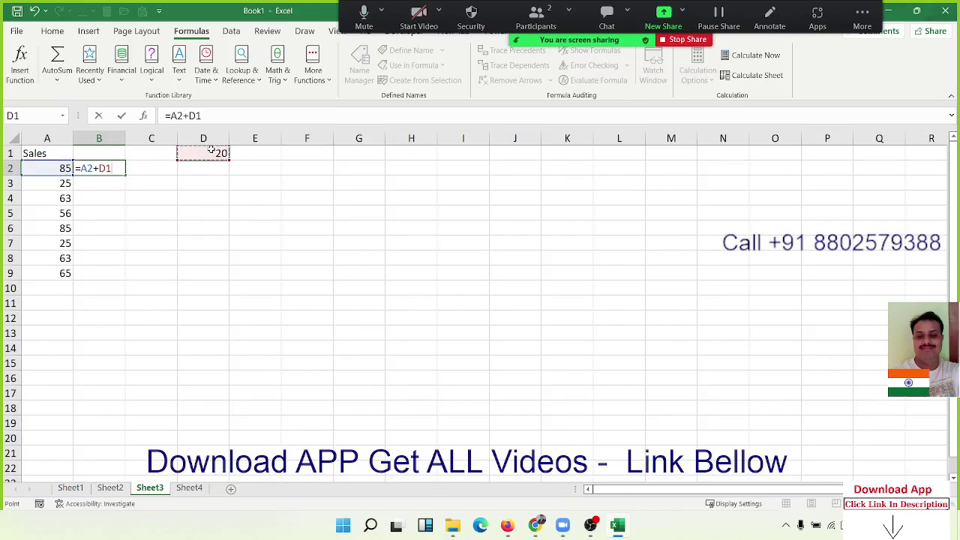
{"action": "key", "text": "Return"}
{"action": "key", "text": "Up"}
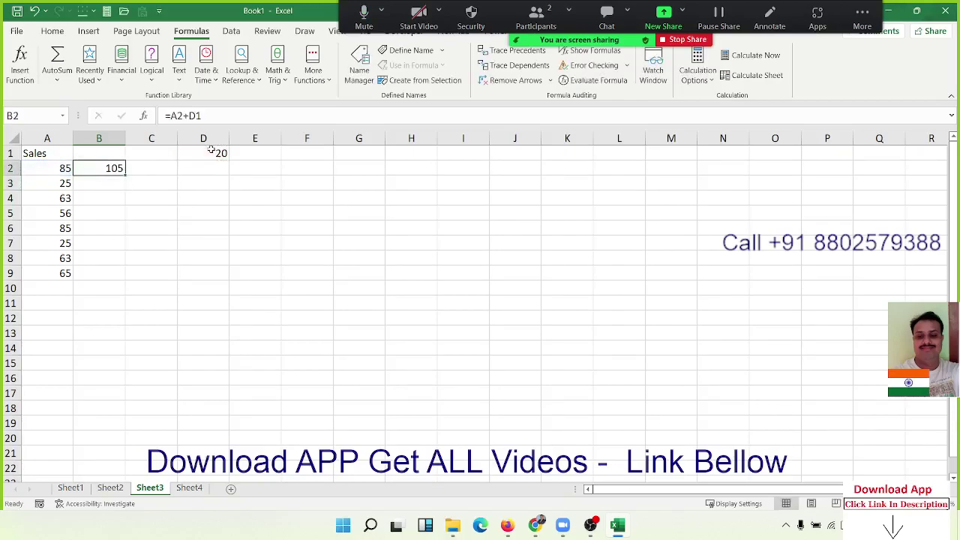
Fill the formula into B3, inspect its shifted A3 and D2 references, then clear B3 and reopen B2.
{"action": "key", "text": "shift+Down"}
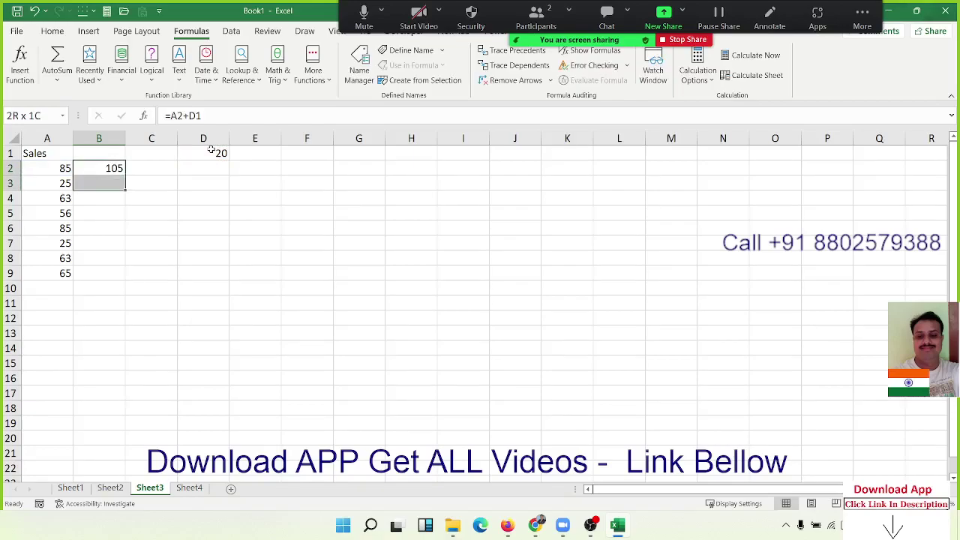
{"action": "key", "text": "ctrl+d"}
{"action": "key", "text": "Down"}
{"action": "key", "text": "F2"}
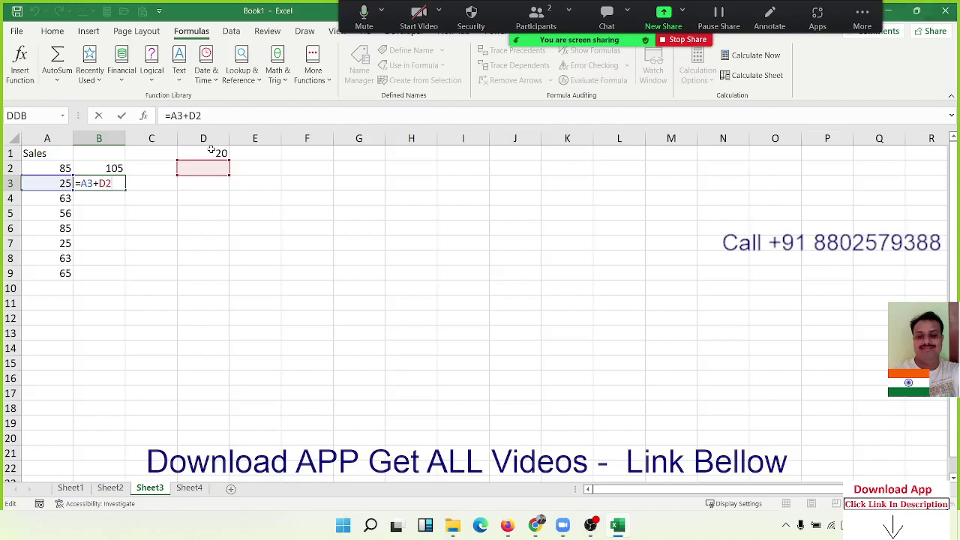
{"action": "key", "text": "shift+Left"}
{"action": "key", "text": "Left"}
{"action": "key", "text": "Left"}
{"action": "key", "text": "shift+Left"}
{"action": "key", "text": "shift+Left"}
{"action": "key", "text": "Right"}
{"action": "key", "text": "Right"}
{"action": "key", "text": "shift+Right"}
{"action": "key", "text": "shift+Right"}
{"action": "key", "text": "Escape"}
{"action": "key", "text": "Delete"}
{"action": "key", "text": "Up"}
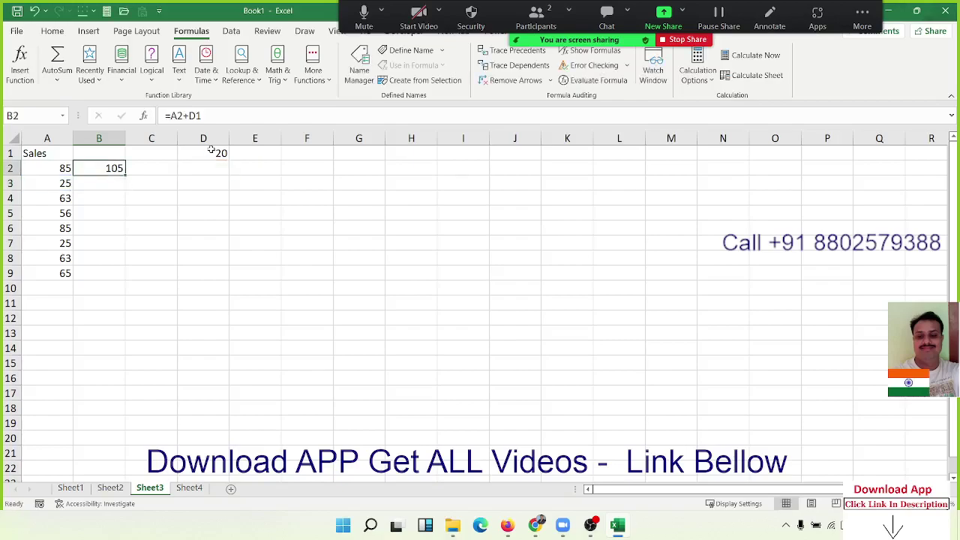
{"action": "key", "text": "F2"}
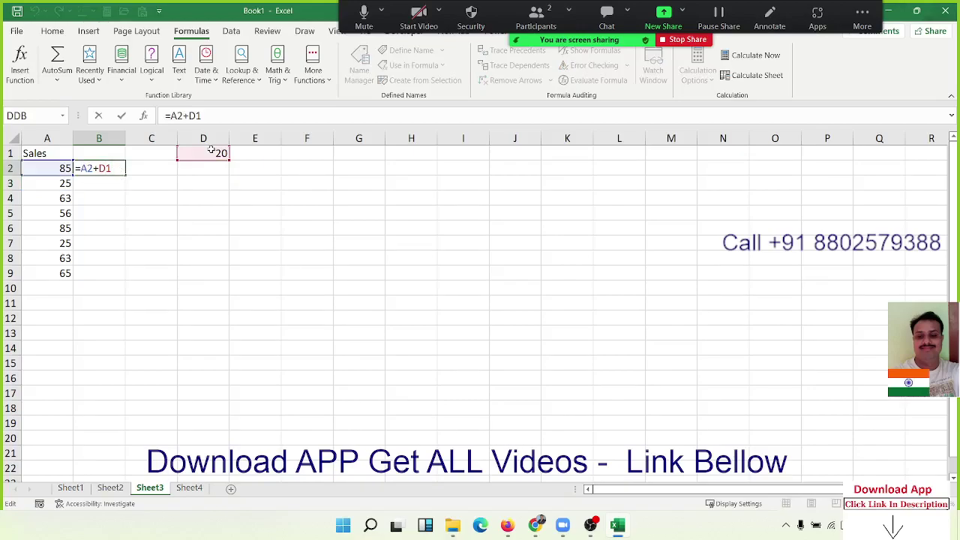
{"action": "key", "text": "F4"}
{"action": "key", "text": "F4"}
{"action": "key", "text": "Return"}
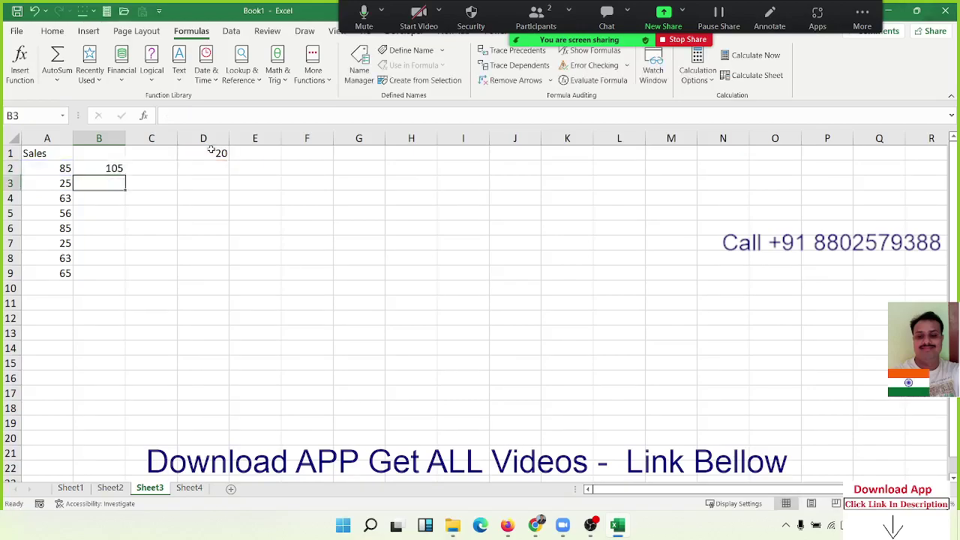
{"action": "key", "text": "Up"}
{"action": "double_click", "coordinate": [126, 175]}
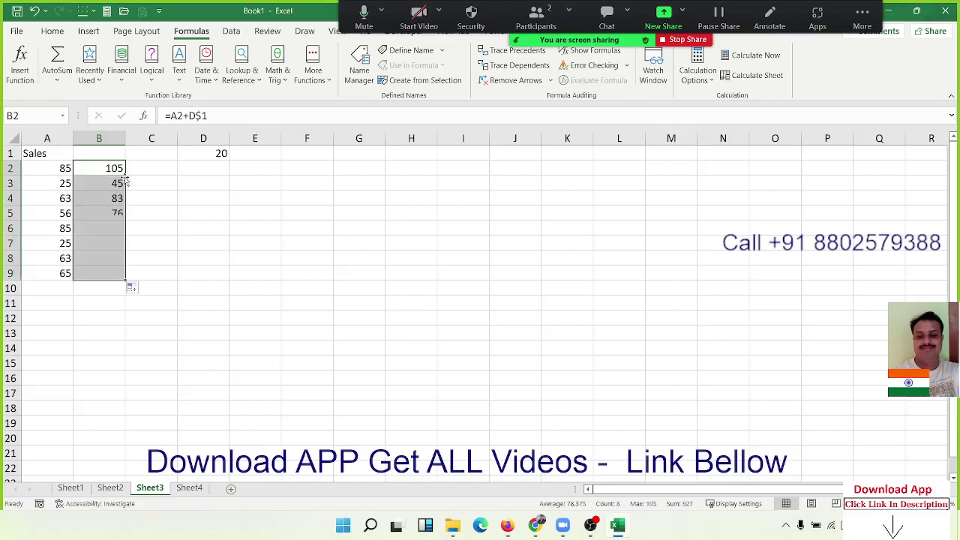
{"action": "key", "text": "Down"}
{"action": "key", "text": "Down"}
{"action": "key", "text": "Down"}
{"action": "key", "text": "Down"}
{"action": "key", "text": "Down"}
{"action": "key", "text": "Down"}
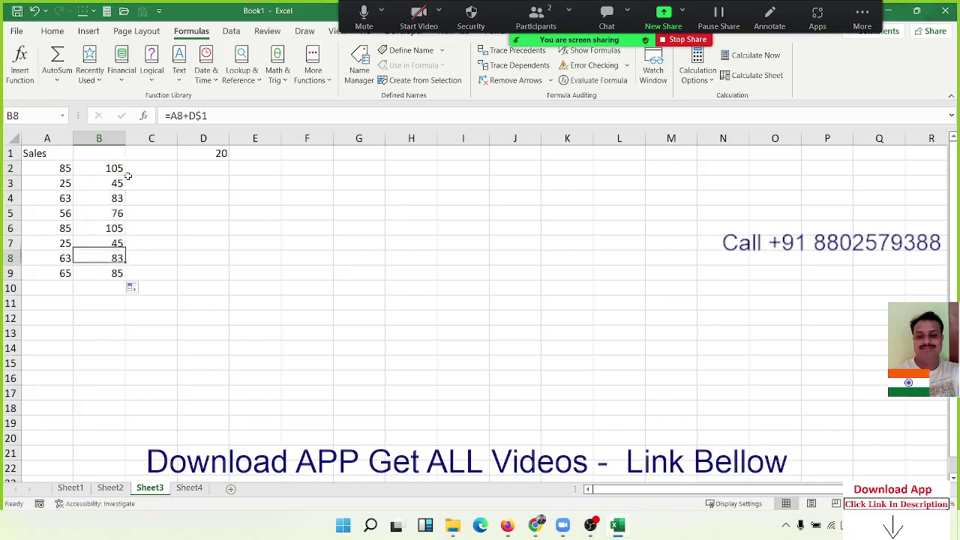
{"action": "key", "text": "Down"}
{"action": "key", "text": "Down"}
{"action": "key", "text": "ctrl"}
{"action": "key", "text": "Up"}
{"action": "key", "text": "Up"}
{"action": "key", "text": "Up"}
{"action": "key", "text": "Up"}
{"action": "key", "text": "Up"}
{"action": "key", "text": "Up"}
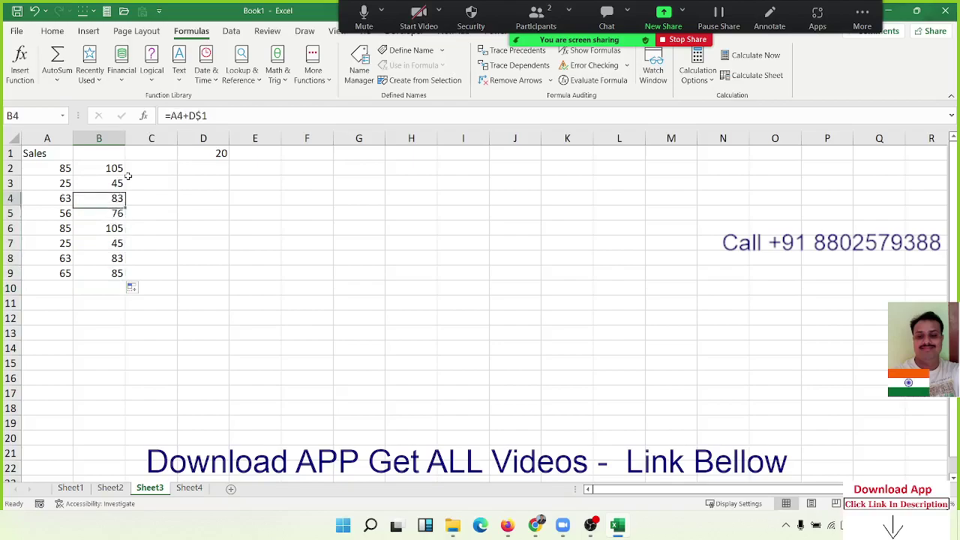
{"action": "key", "text": "Up"}
{"action": "key", "text": "Up"}
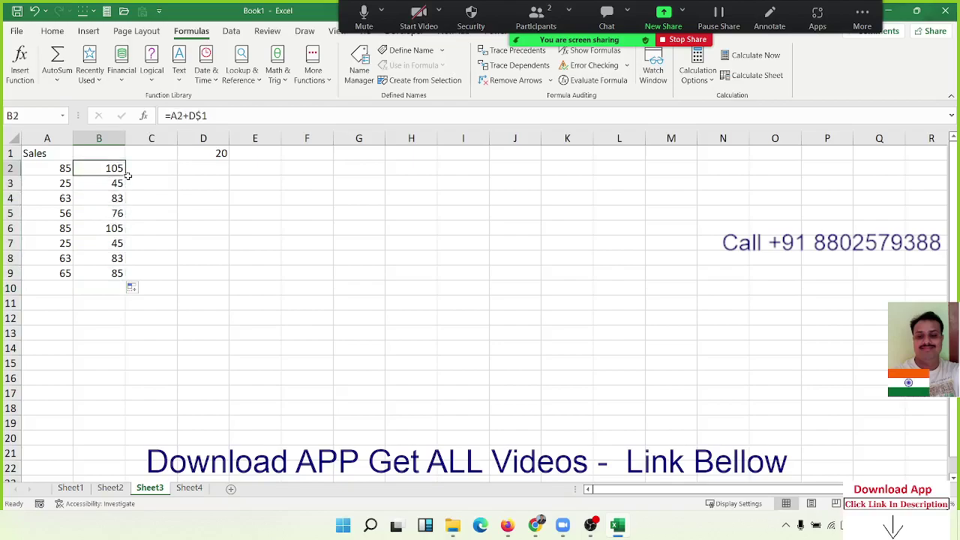
{"action": "key", "text": "F2"}
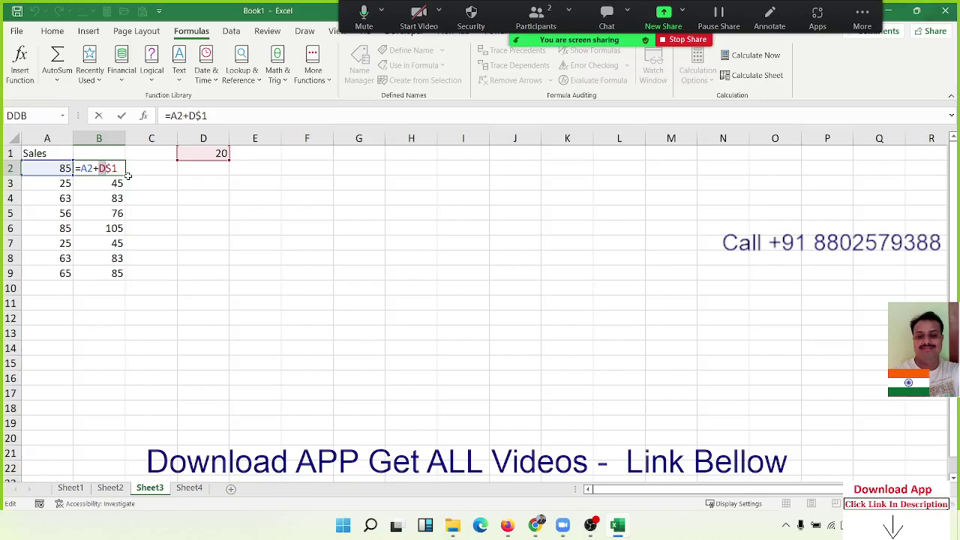
{"action": "key", "text": "shift+Left"}
{"action": "key", "text": "Right"}
{"action": "key", "text": "Return"}
{"action": "key", "text": "Up"}
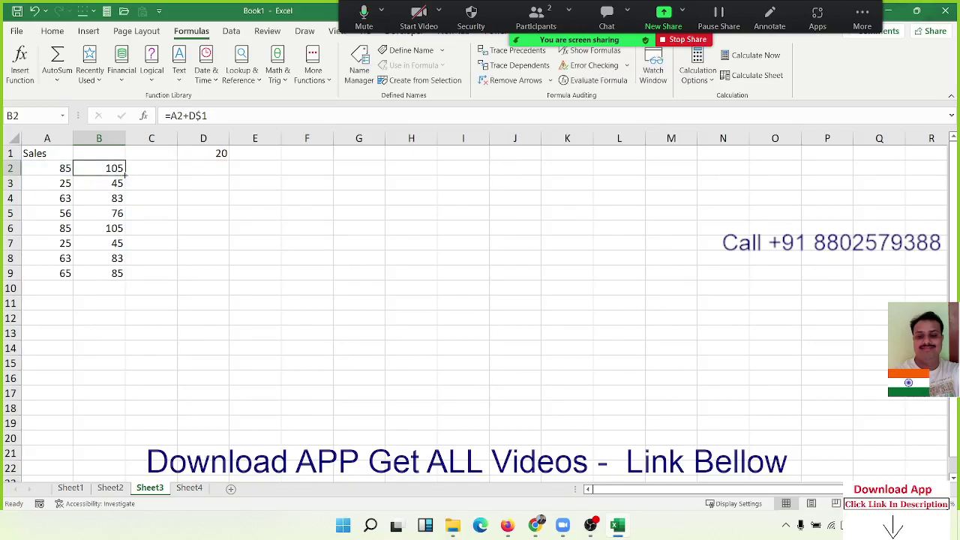
Trial-copy B2's formula into C2, inspect it, and undo the copy.
{"action": "left_click_drag", "start_coordinate": [127, 175], "coordinate": [159, 177]}
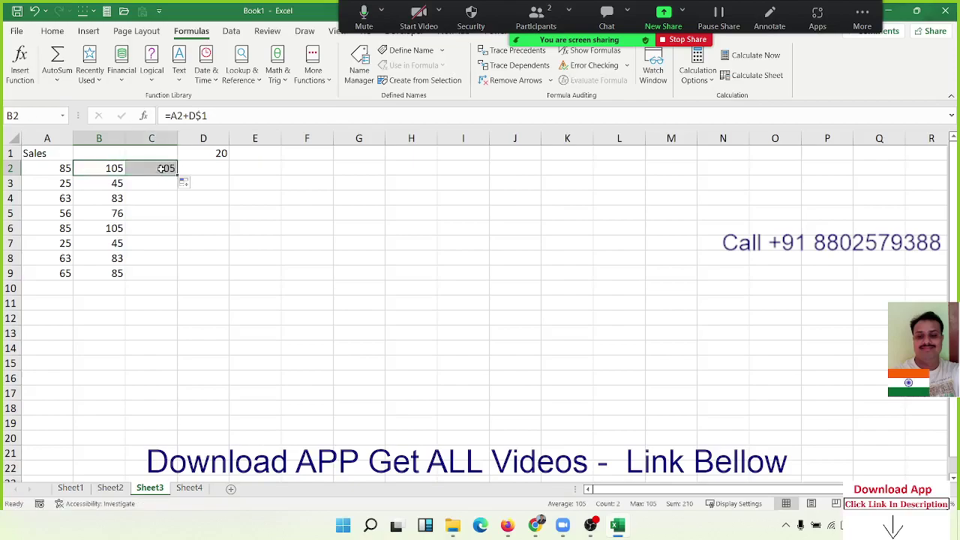
{"action": "double_click", "coordinate": [159, 174]}
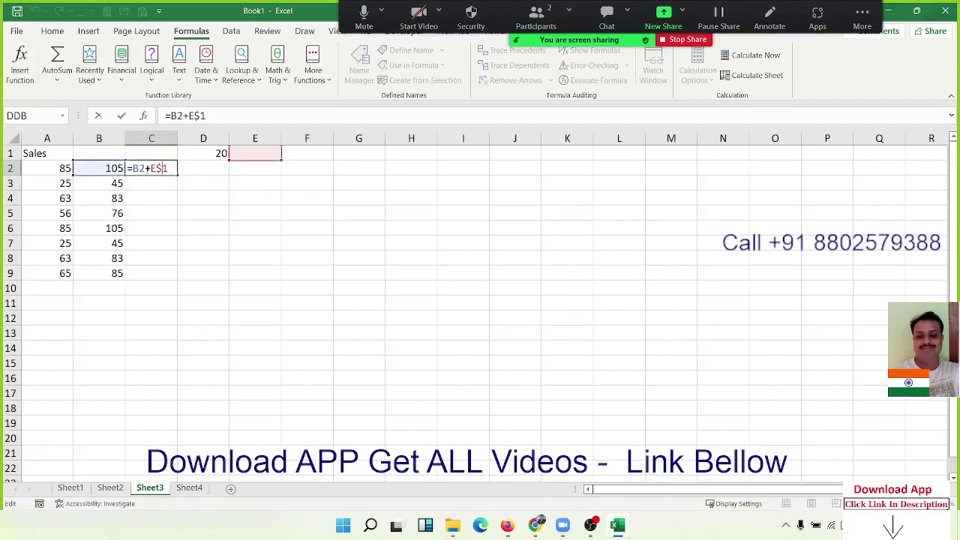
{"action": "key", "text": "Return"}
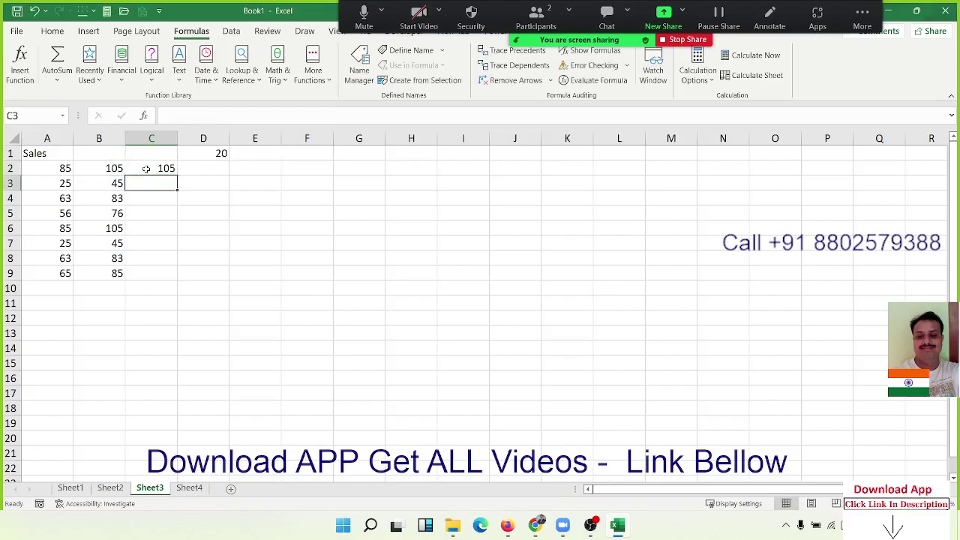
{"action": "left_click", "coordinate": [146, 168]}
{"action": "key", "text": "ctrl+z"}
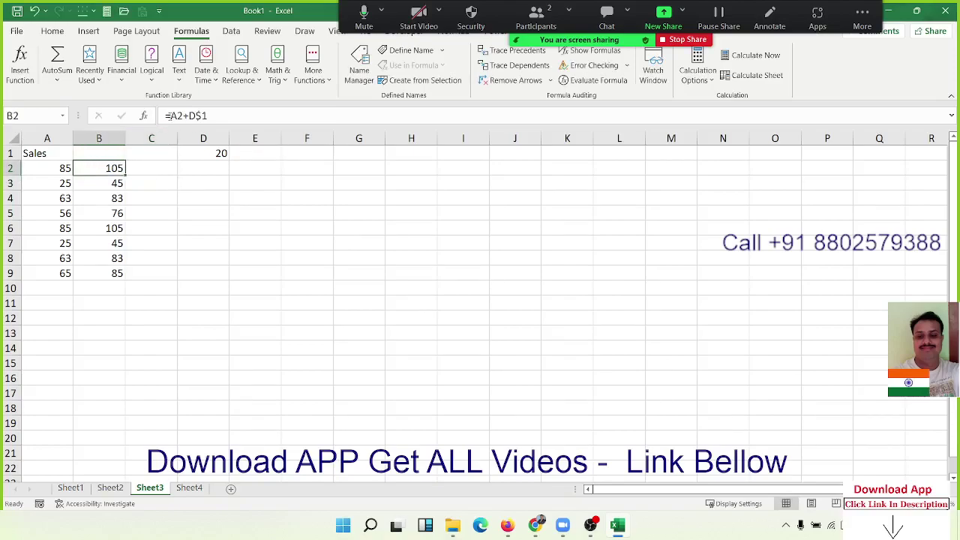
Change B2 to =A2+$D$1, test it by filling right into C2, then clear C2.
{"action": "left_click", "coordinate": [184, 115]}
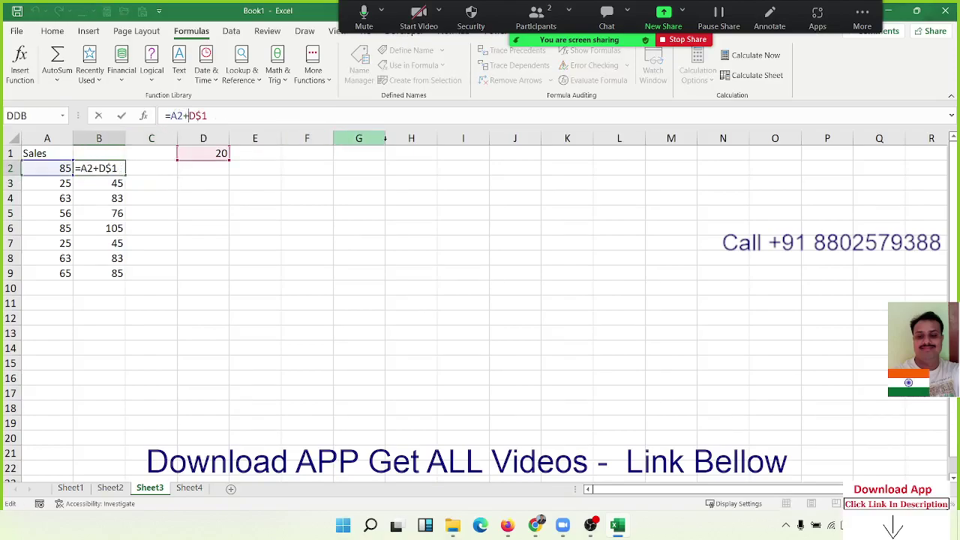
{"action": "type", "text": "$"}
{"action": "key", "text": "Return"}
{"action": "key", "text": "Up"}
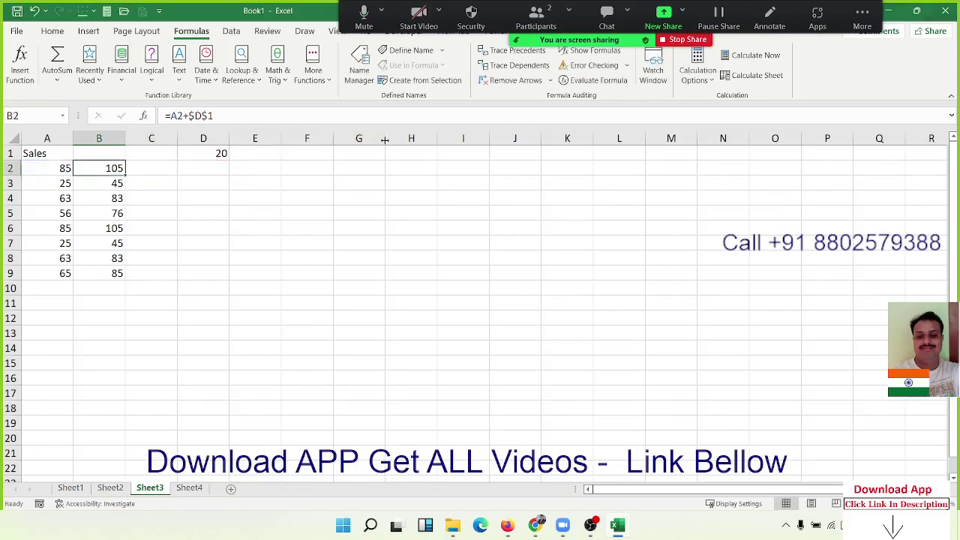
{"action": "key", "text": "shift+Right"}
{"action": "key", "text": "ctrl+r"}
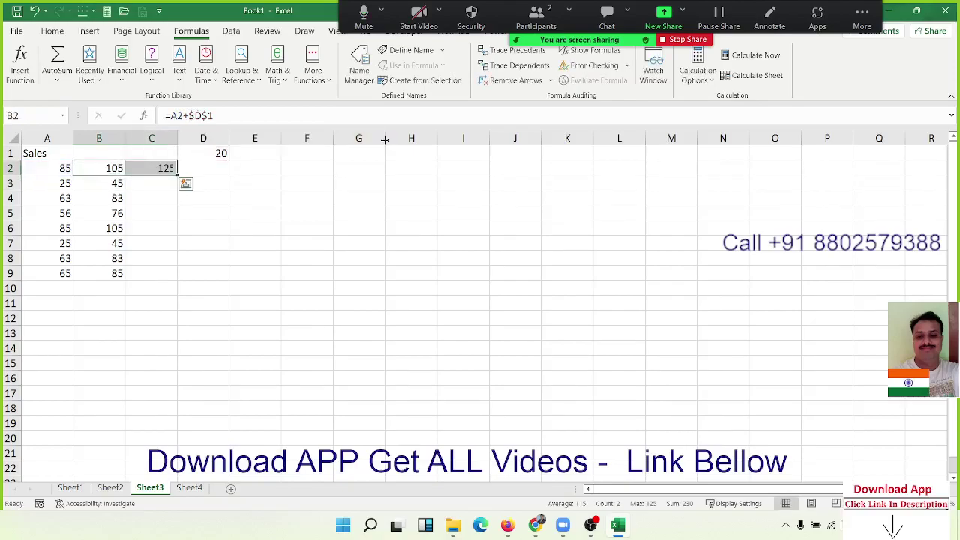
{"action": "key", "text": "Escape"}
{"action": "key", "text": "ctrl+z"}
Enter 1 through 10 down G7:G16, correcting a mistyped G9 to 3.
{"action": "left_click", "coordinate": [362, 244]}
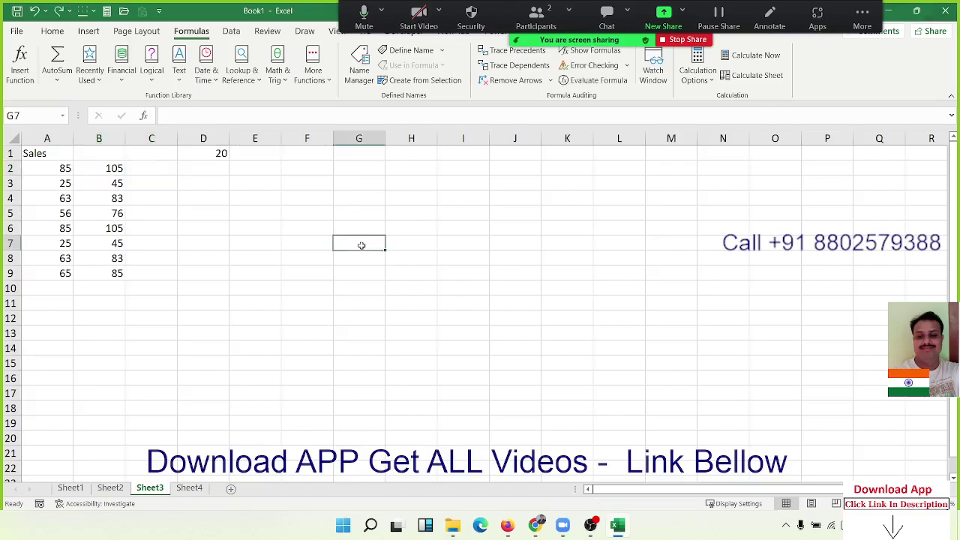
{"action": "type", "text": "1"}
{"action": "key", "text": "Return"}
{"action": "type", "text": "2"}
{"action": "key", "text": "Return"}
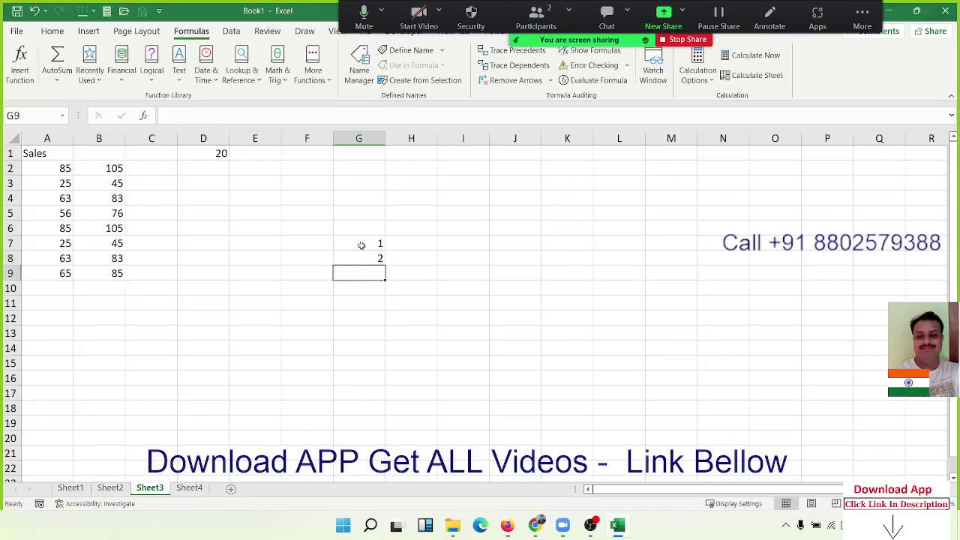
{"action": "type", "text": "34"}
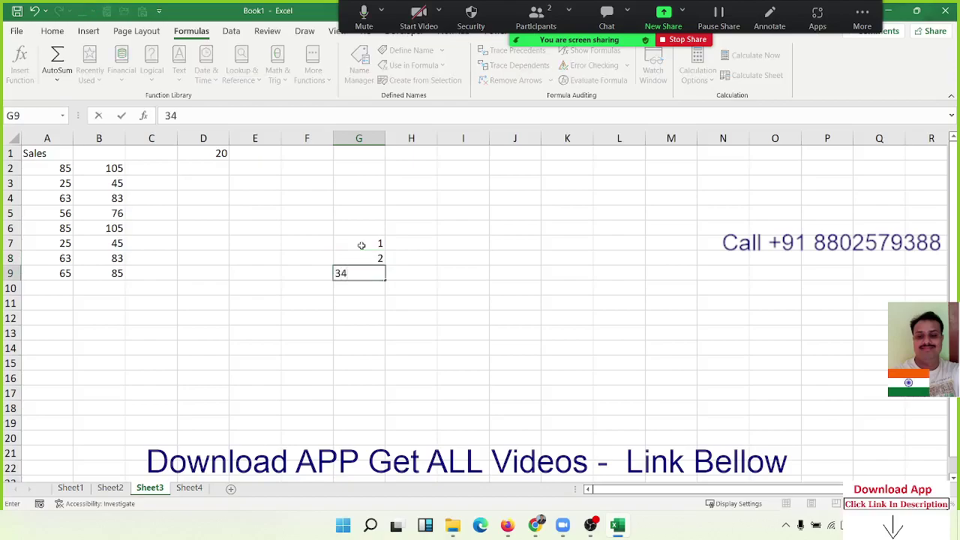
{"action": "key", "text": "Return"}
{"action": "key", "text": "Up"}
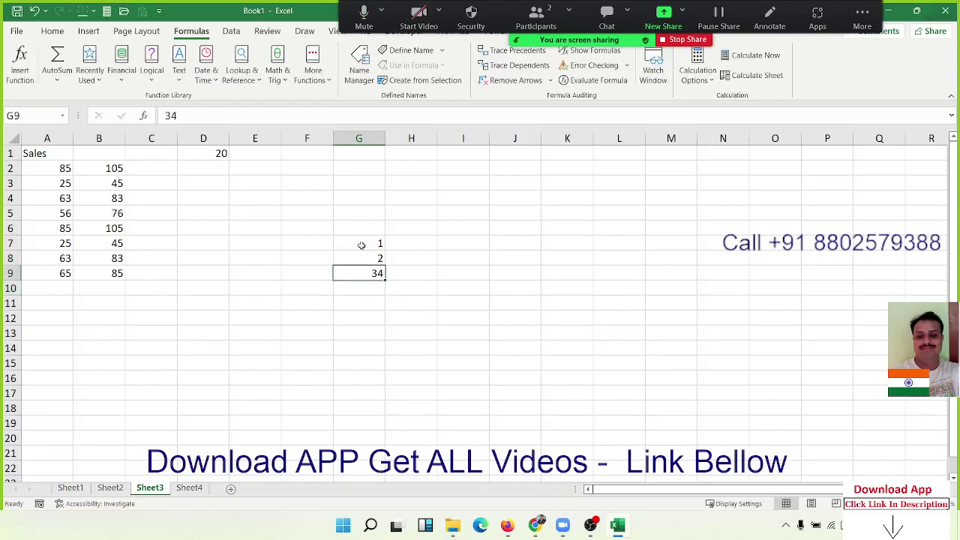
{"action": "type", "text": "3"}
{"action": "key", "text": "Return"}
{"action": "type", "text": "4"}
{"action": "key", "text": "Return"}
{"action": "type", "text": "5"}
{"action": "key", "text": "Return"}
{"action": "type", "text": "6"}
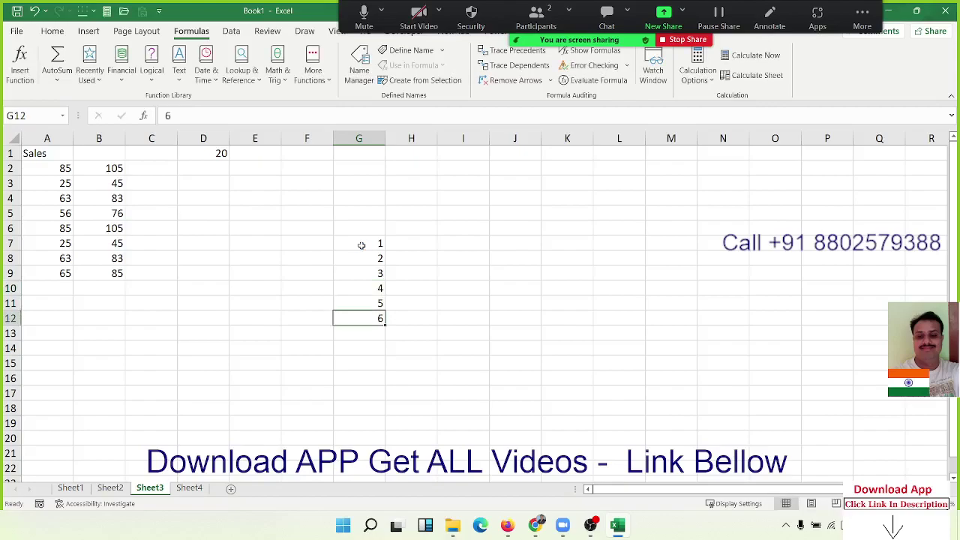
{"action": "key", "text": "Return"}
{"action": "type", "text": "7"}
{"action": "key", "text": "Return"}
{"action": "type", "text": "8"}
{"action": "key", "text": "Return"}
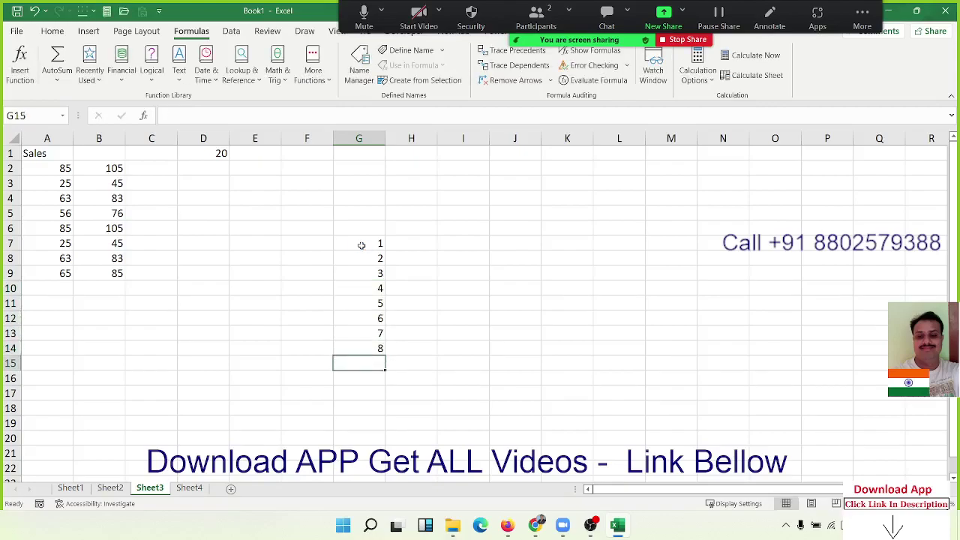
{"action": "type", "text": "9"}
{"action": "key", "text": "Return"}
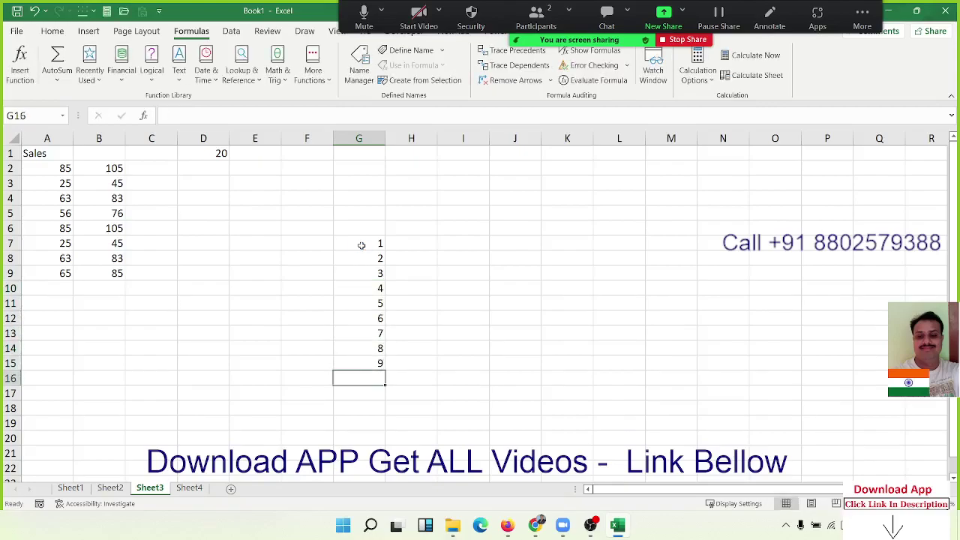
{"action": "type", "text": "10"}
{"action": "key", "text": "Return"}
Enter 3, 5, 9, 10, 13, 16 and 20 across row 7 from H7 to N7.
{"action": "key", "text": "Up"}
{"action": "key", "text": "Up"}
{"action": "key", "text": "Up"}
{"action": "key", "text": "Up"}
{"action": "key", "text": "Up"}
{"action": "key", "text": "Up"}
{"action": "key", "text": "Up"}
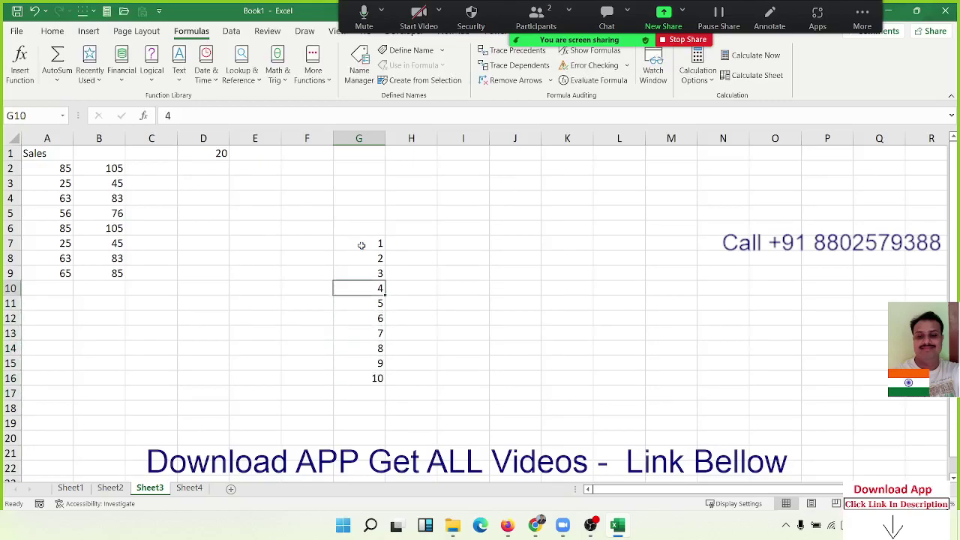
{"action": "key", "text": "Up"}
{"action": "key", "text": "Up"}
{"action": "key", "text": "Up"}
{"action": "key", "text": "Up"}
{"action": "key", "text": "Right"}
{"action": "key", "text": "Down"}
{"action": "type", "text": "3"}
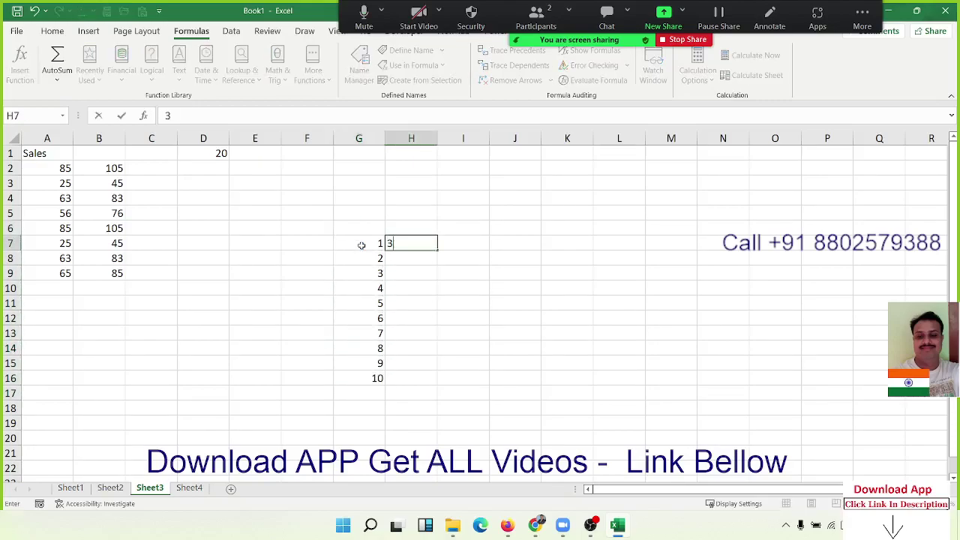
{"action": "key", "text": "Tab"}
{"action": "type", "text": "5"}
{"action": "key", "text": "Tab"}
{"action": "type", "text": "9"}
{"action": "key", "text": "Tab"}
{"action": "type", "text": "10"}
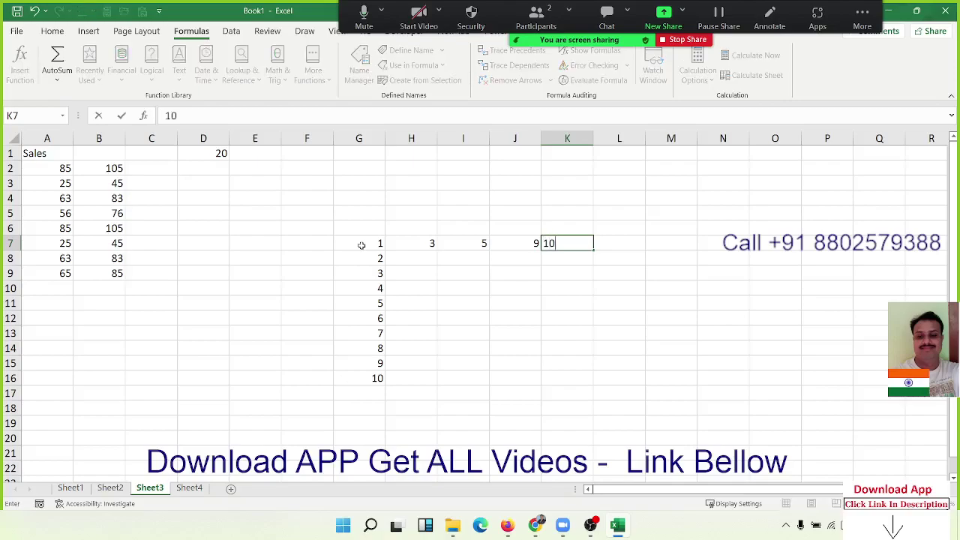
{"action": "key", "text": "Tab"}
{"action": "type", "text": "13"}
{"action": "key", "text": "Tab"}
{"action": "type", "text": "16"}
{"action": "key", "text": "Tab"}
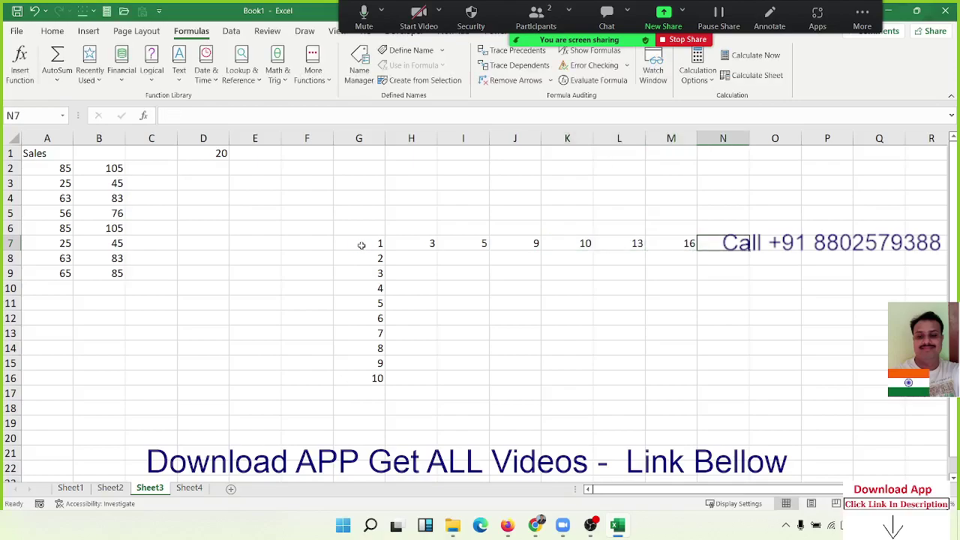
{"action": "type", "text": "20"}
{"action": "key", "text": "Return"}
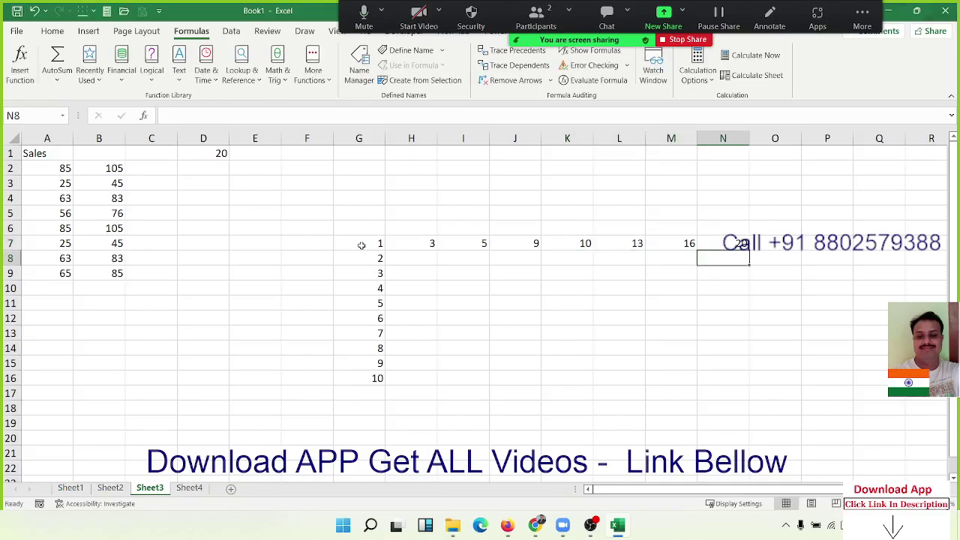
{"action": "key", "text": "Left"}
{"action": "key", "text": "Left"}
{"action": "key", "text": "Left"}
{"action": "key", "text": "Left"}
{"action": "key", "text": "Left"}
{"action": "key", "text": "Left"}
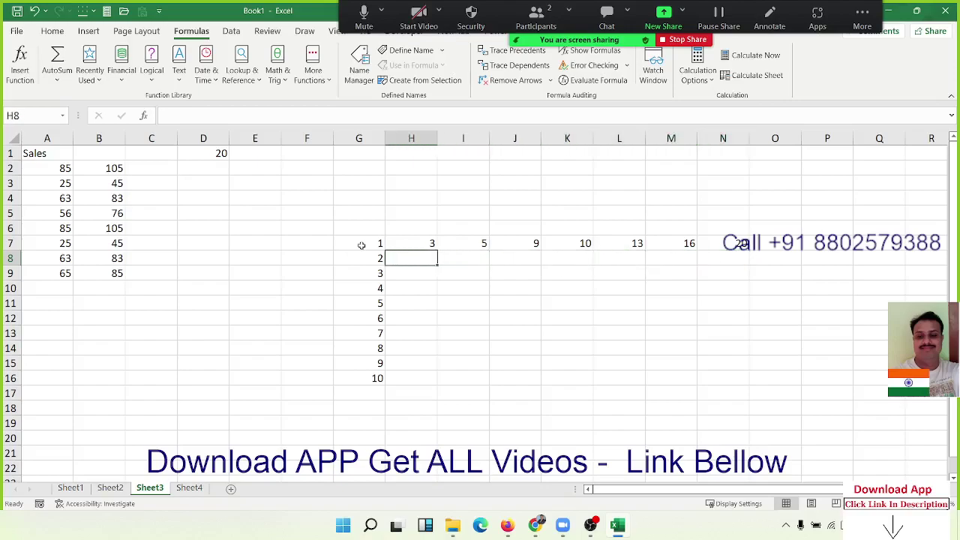
Point out the column G multipliers (2, 3, 4) against the row 7 values 3 and 5.
{"action": "left_click", "coordinate": [374, 257]}
{"action": "left_click", "coordinate": [409, 243]}
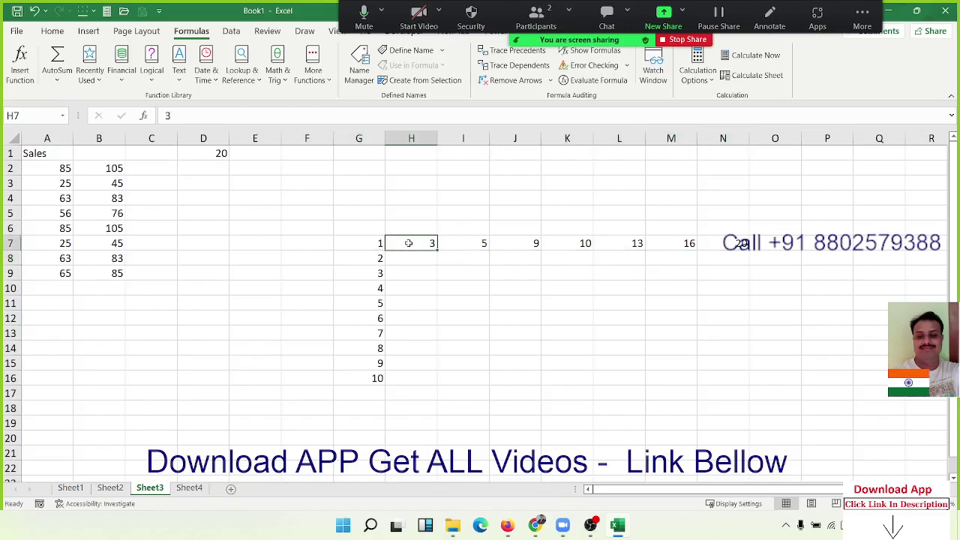
{"action": "left_click", "coordinate": [375, 273]}
{"action": "left_click", "coordinate": [417, 249]}
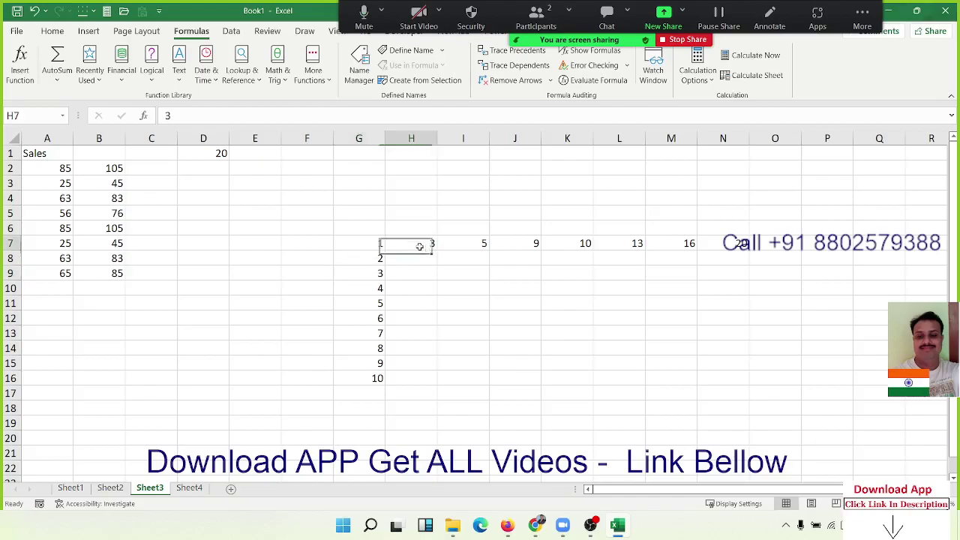
{"action": "left_click", "coordinate": [378, 292]}
{"action": "left_click", "coordinate": [413, 248]}
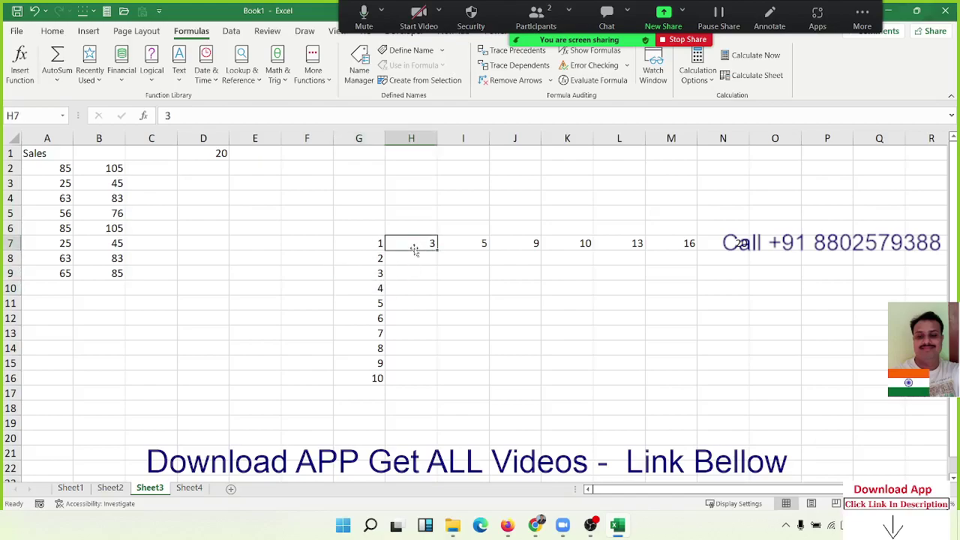
{"action": "left_click", "coordinate": [375, 257]}
{"action": "left_click", "coordinate": [453, 246]}
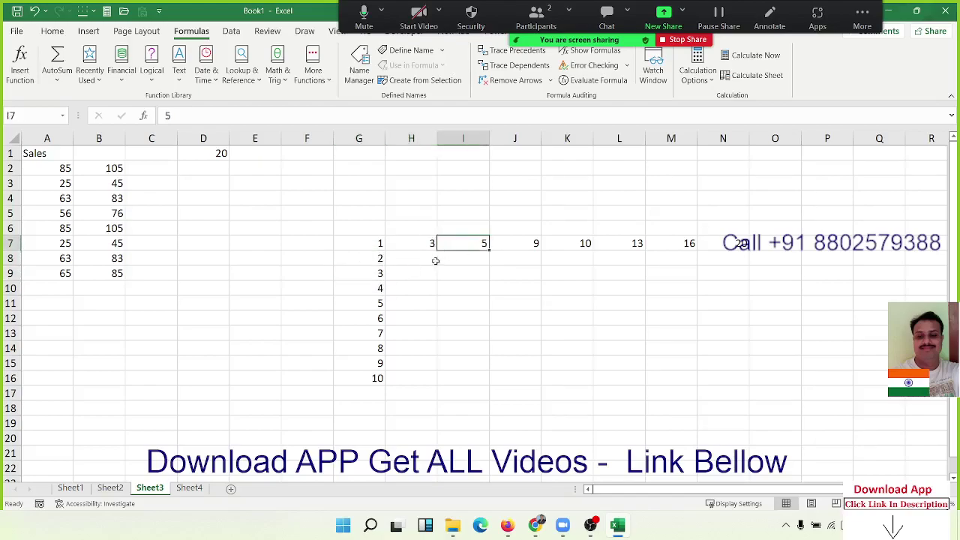
{"action": "left_click", "coordinate": [381, 274]}
{"action": "left_click", "coordinate": [466, 257]}
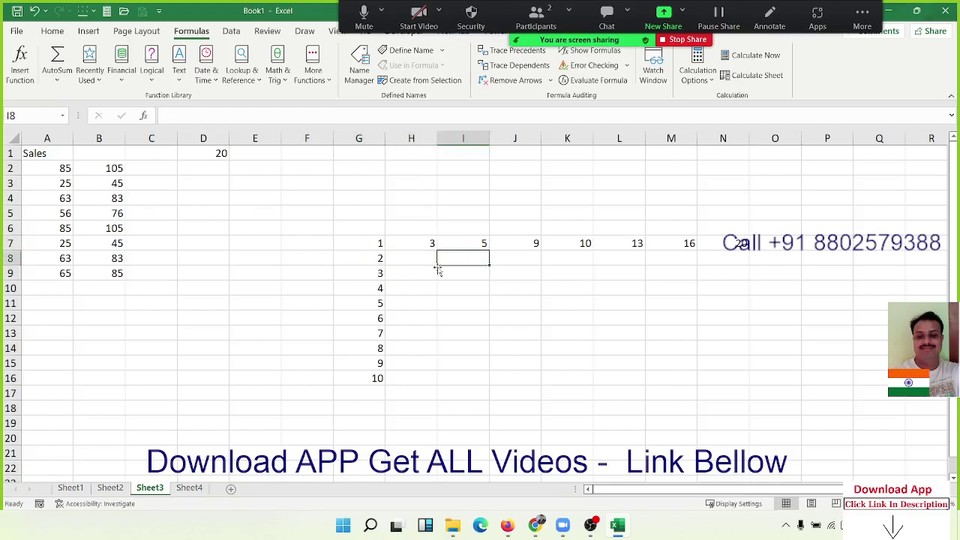
Enter the product formula =G8*H7 in cell H8.
{"action": "left_click_drag", "start_coordinate": [408, 262], "coordinate": [413, 276]}
{"action": "key", "text": "shift+Up"}
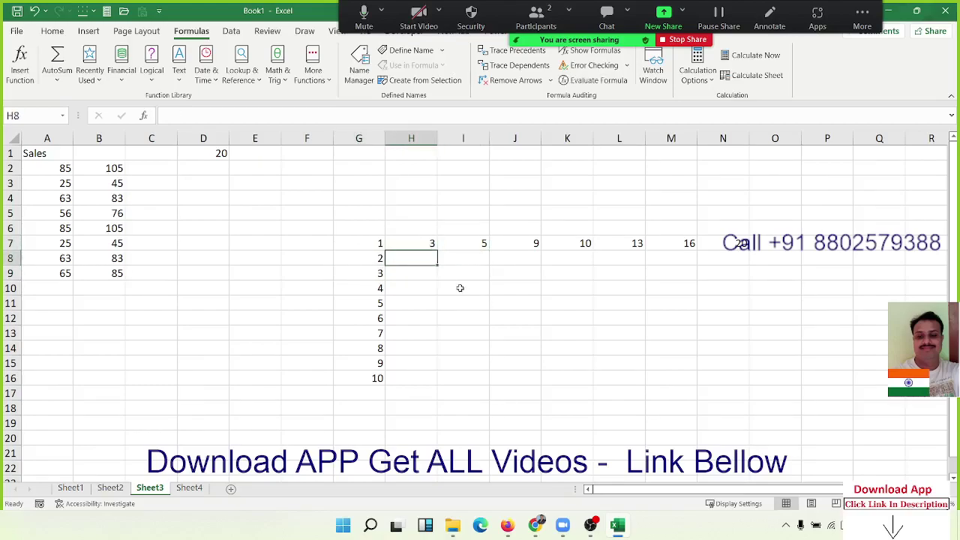
{"action": "type", "text": "="}
{"action": "key", "text": "Left"}
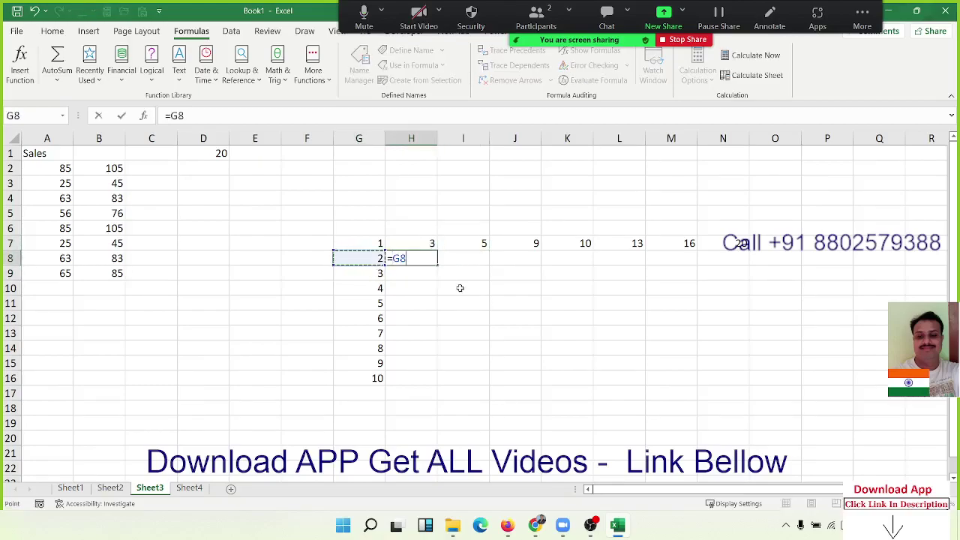
{"action": "type", "text": "*"}
{"action": "key", "text": "Up"}
{"action": "key", "text": "Return"}
Fill H8's formula down to H10 and inspect the formula copied into H9.
{"action": "key", "text": "Up"}
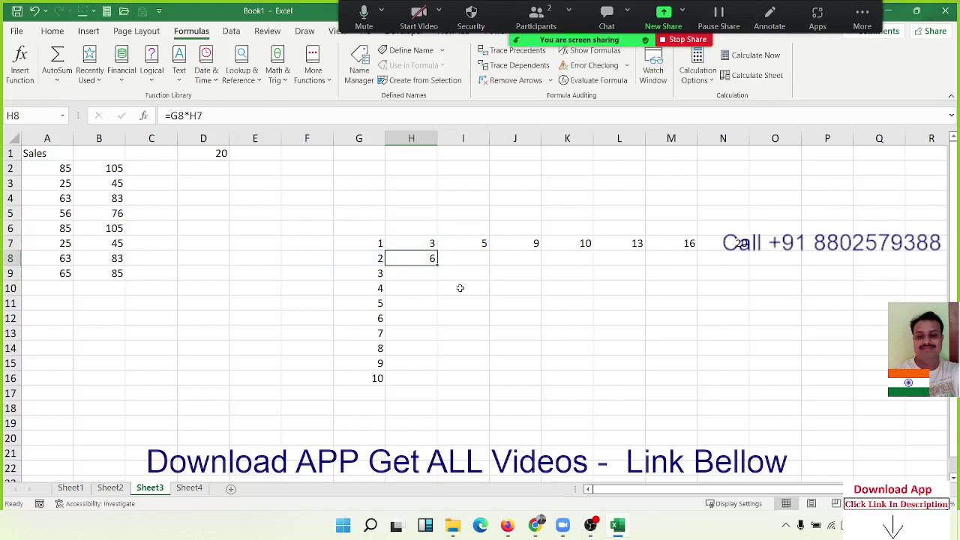
{"action": "key", "text": "shift+Down"}
{"action": "key", "text": "shift+Down"}
{"action": "key", "text": "ctrl+d"}
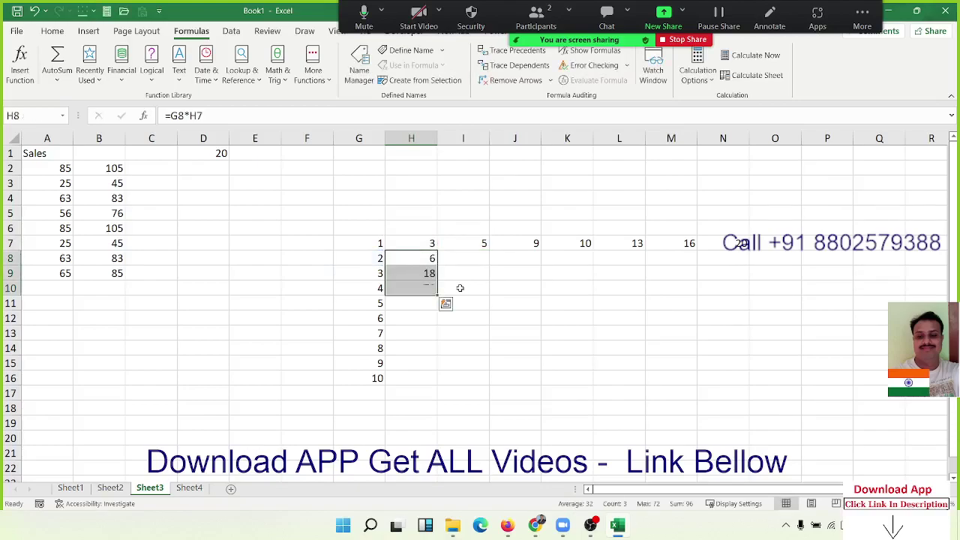
{"action": "key", "text": "Down"}
{"action": "key", "text": "F2"}
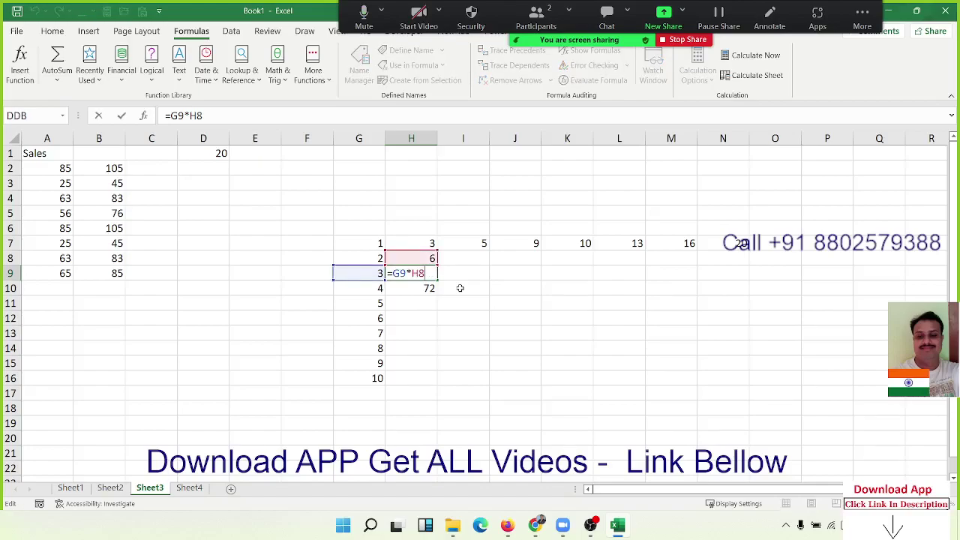
{"action": "key", "text": "Escape"}
Begin anchoring row 7 in H8's formula by adding $ to make H$7.
{"action": "key", "text": "Up"}
{"action": "key", "text": "Up"}
{"action": "key", "text": "Down"}
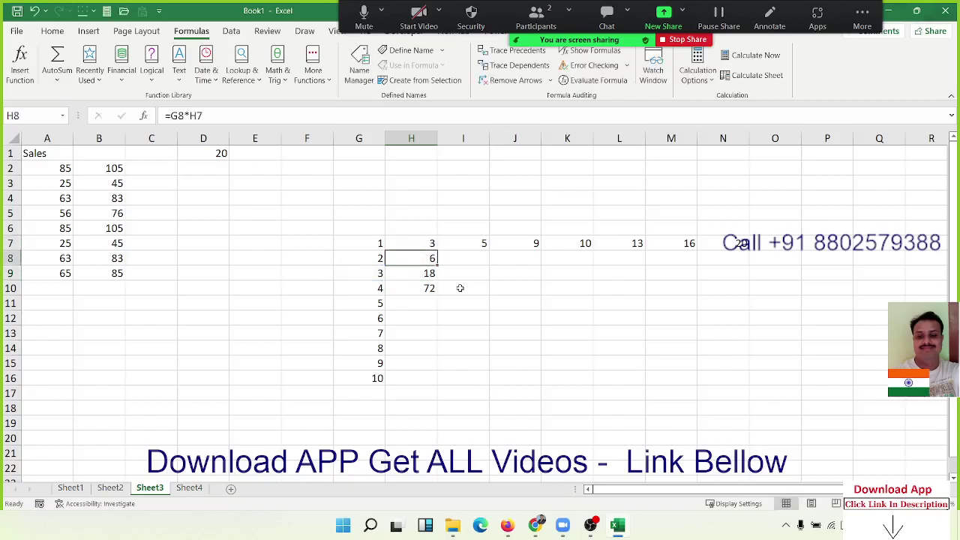
{"action": "key", "text": "F2"}
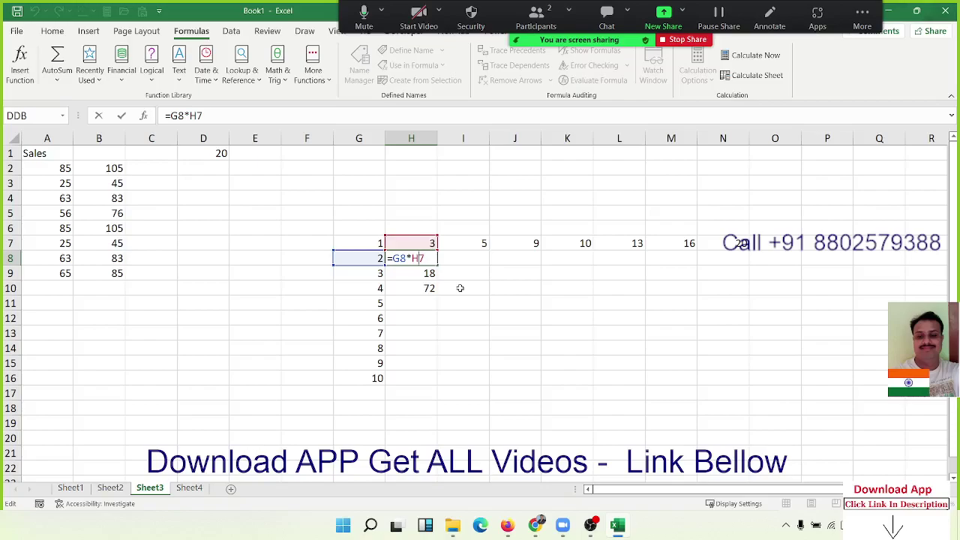
{"action": "type", "text": "$"}
Commit =G8*H$7 in H8 and fill it down column H to H16.
{"action": "key", "text": "ctrl+Return"}
{"action": "key", "text": "shift+Down"}
{"action": "key", "text": "shift+Down"}
{"action": "key", "text": "shift+Down"}
{"action": "key", "text": "shift+Down"}
{"action": "key", "text": "shift+Down"}
{"action": "key", "text": "shift+Down"}
{"action": "key", "text": "shift+Down"}
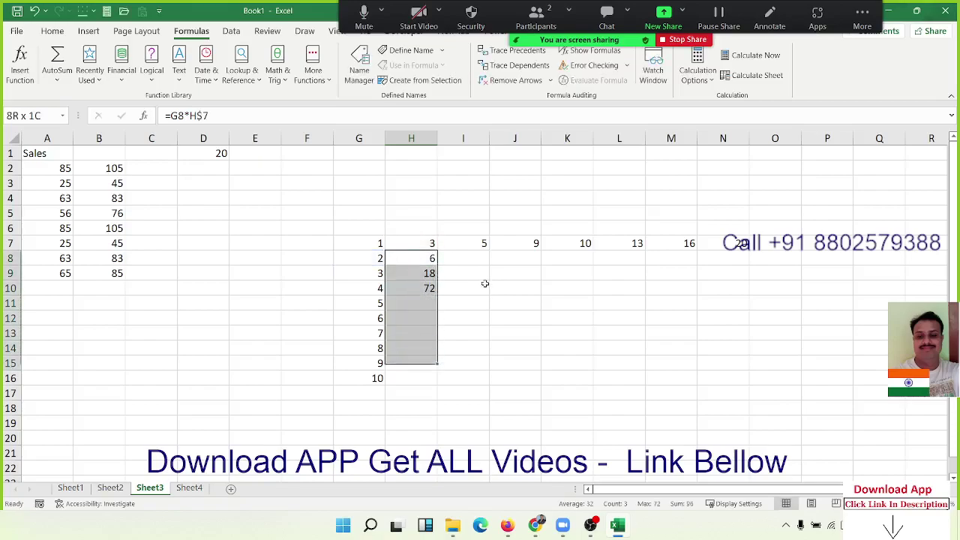
{"action": "key", "text": "shift+Down"}
{"action": "key", "text": "ctrl+d"}
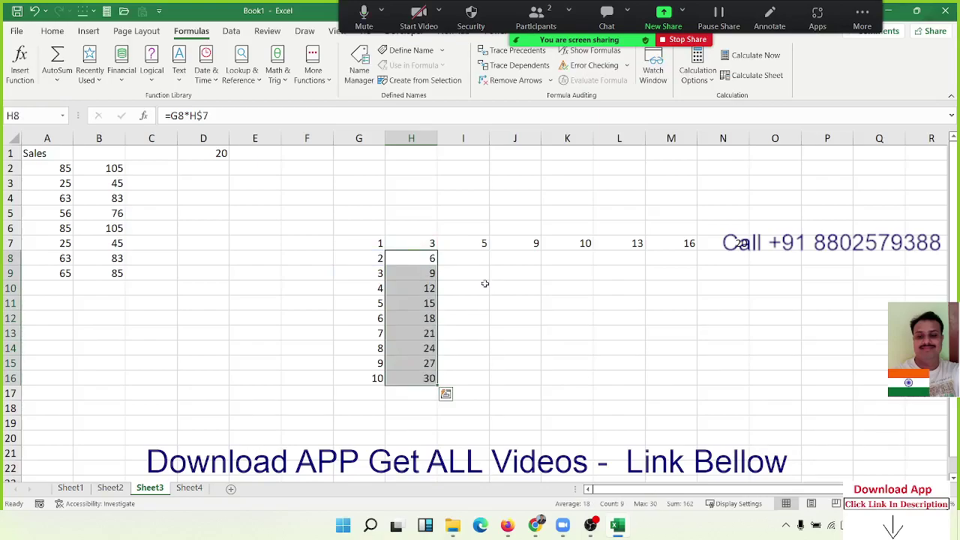
Fill H8's formula right into I8 and inspect the copied formula there.
{"action": "key", "text": "Up"}
{"action": "key", "text": "Down"}
{"action": "key", "text": "shift+Right"}
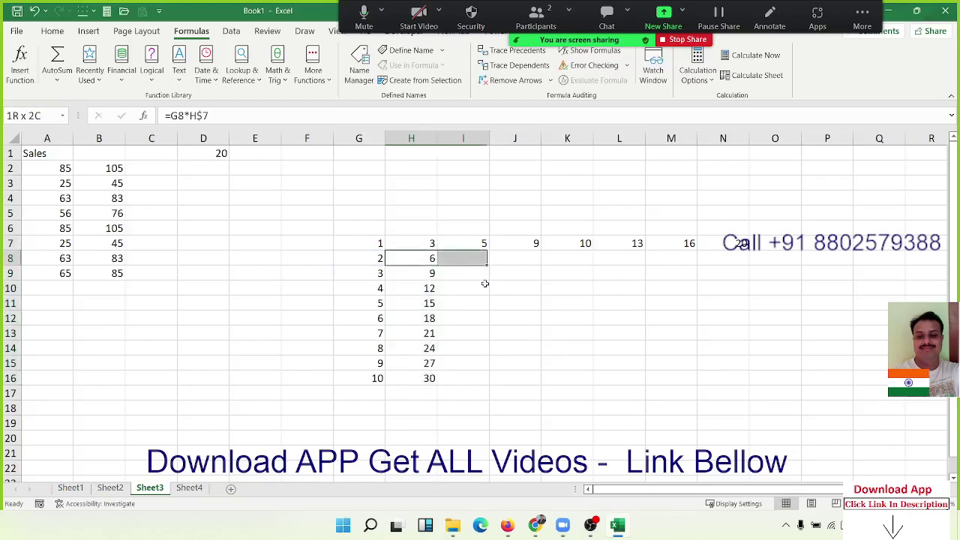
{"action": "key", "text": "ctrl+r"}
{"action": "key", "text": "Right"}
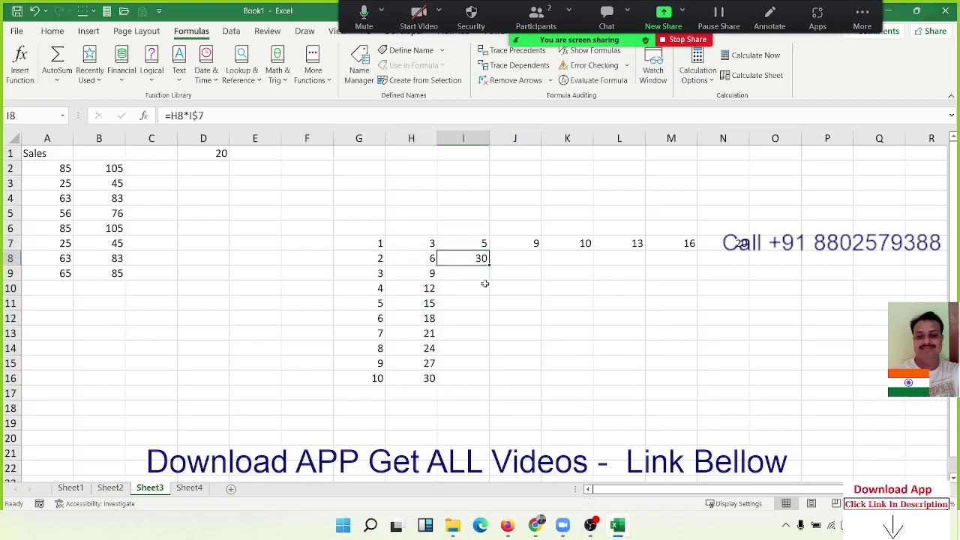
{"action": "key", "text": "F2"}
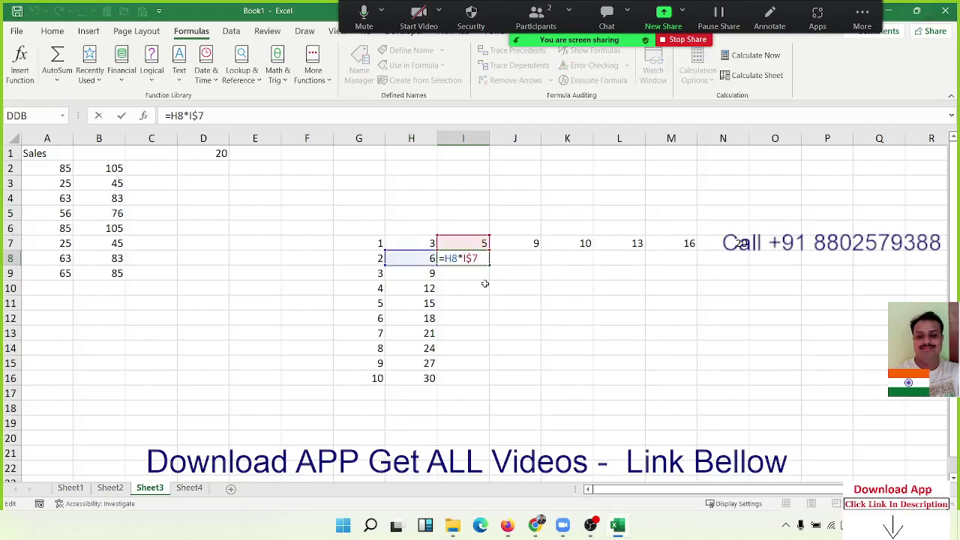
{"action": "key", "text": "Escape"}
Change H8's formula to =$G8*H$7 so column G stays anchored.
{"action": "key", "text": "Left"}
{"action": "key", "text": "F2"}
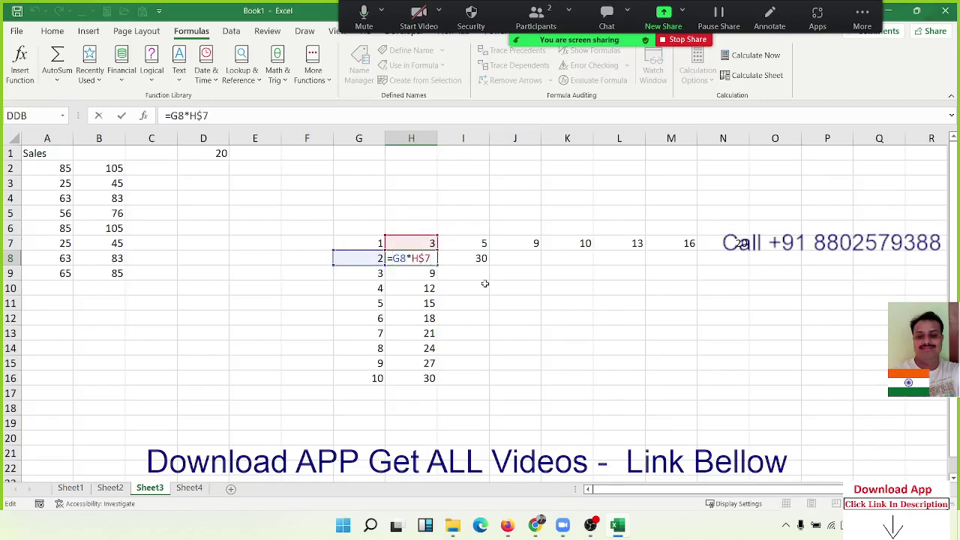
{"action": "type", "text": "#"}
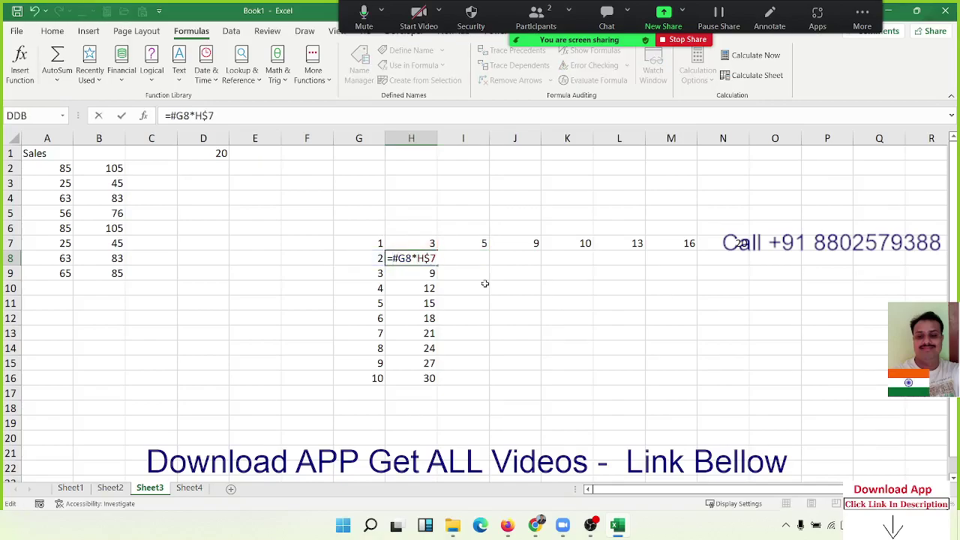
{"action": "key", "text": "BackSpace"}
{"action": "type", "text": "$"}
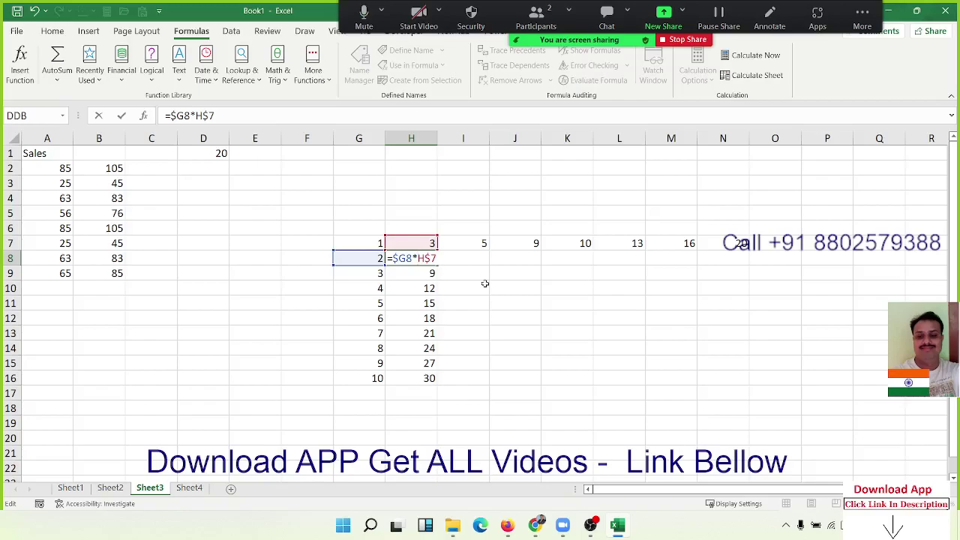
{"action": "key", "text": "Right"}
{"action": "key", "text": "Right"}
{"action": "key", "text": "Right"}
{"action": "key", "text": "Return"}
Fill the =$G8*H$7 formula across the whole H8:N16 grid.
{"action": "left_click_drag", "start_coordinate": [410, 258], "coordinate": [619, 258]}
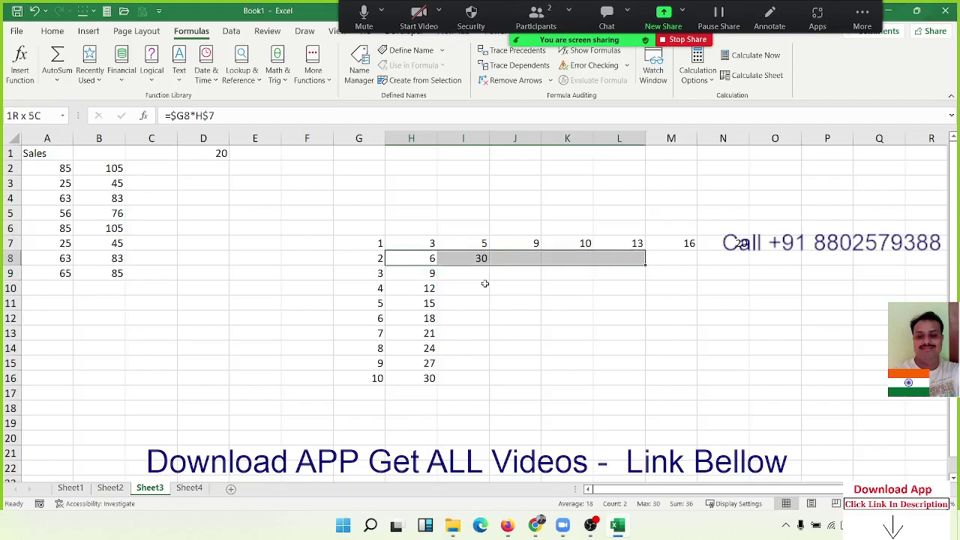
{"action": "key", "text": "shift+Right"}
{"action": "key", "text": "shift+Right"}
{"action": "key", "text": "shift+Down"}
{"action": "key", "text": "shift+Down"}
{"action": "key", "text": "shift+Down"}
{"action": "key", "text": "shift+Down"}
{"action": "key", "text": "shift+Down"}
{"action": "key", "text": "shift+Down"}
{"action": "key", "text": "shift+Down"}
{"action": "key", "text": "shift+Down"}
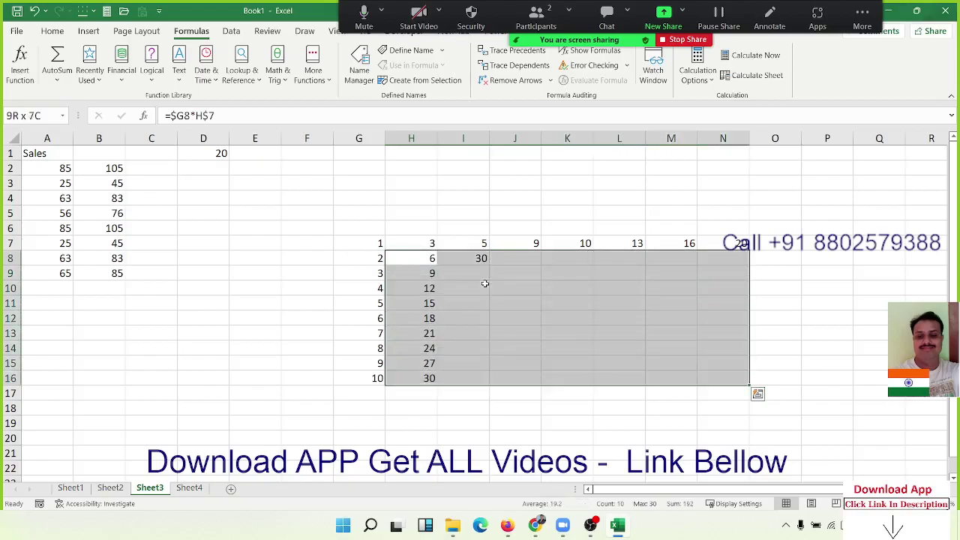
{"action": "key", "text": "ctrl+d"}
{"action": "key", "text": "ctrl+r"}
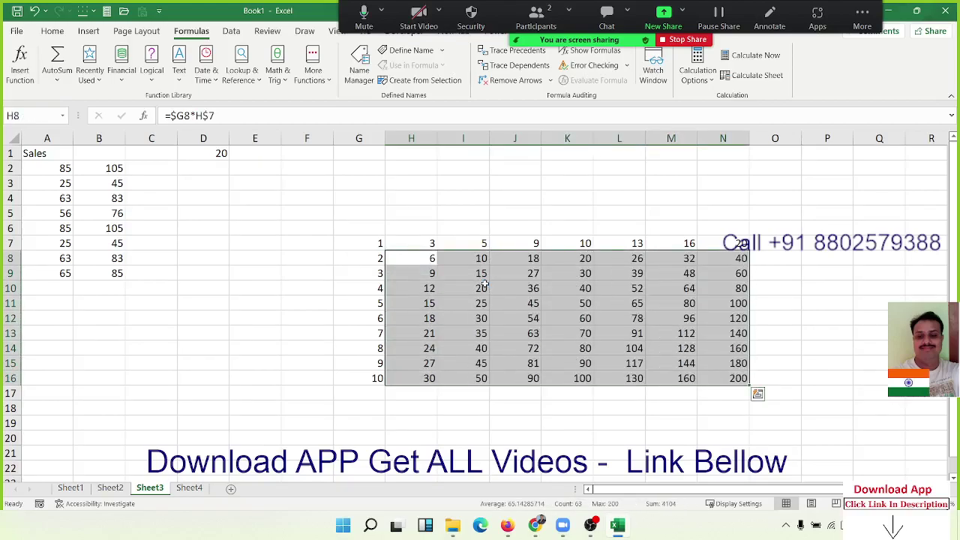
Review the copied formulas in rows 8-9, highlight grid G7:N16, then deselect at G5.
{"action": "key", "text": "Up"}
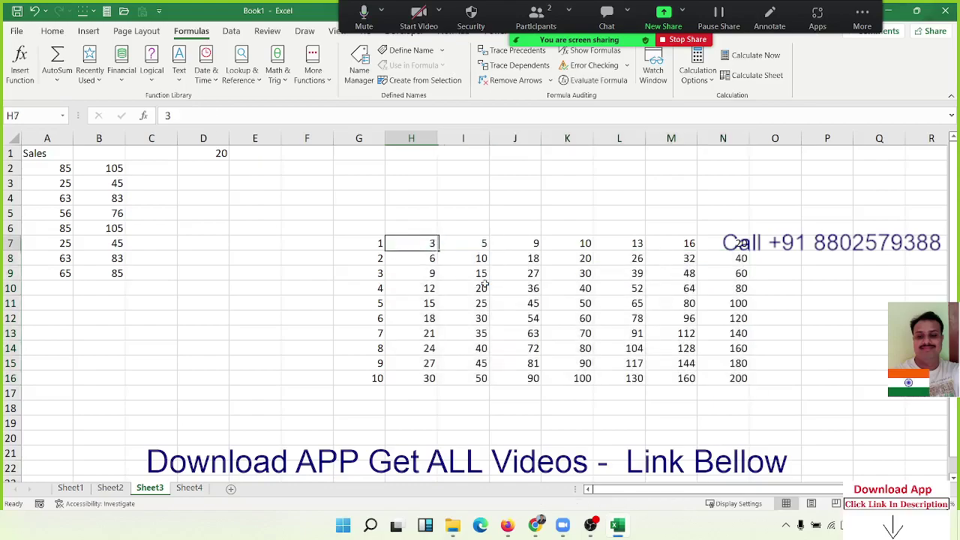
{"action": "key", "text": "Down"}
{"action": "key", "text": "Down"}
{"action": "key", "text": "Right"}
{"action": "key", "text": "Right"}
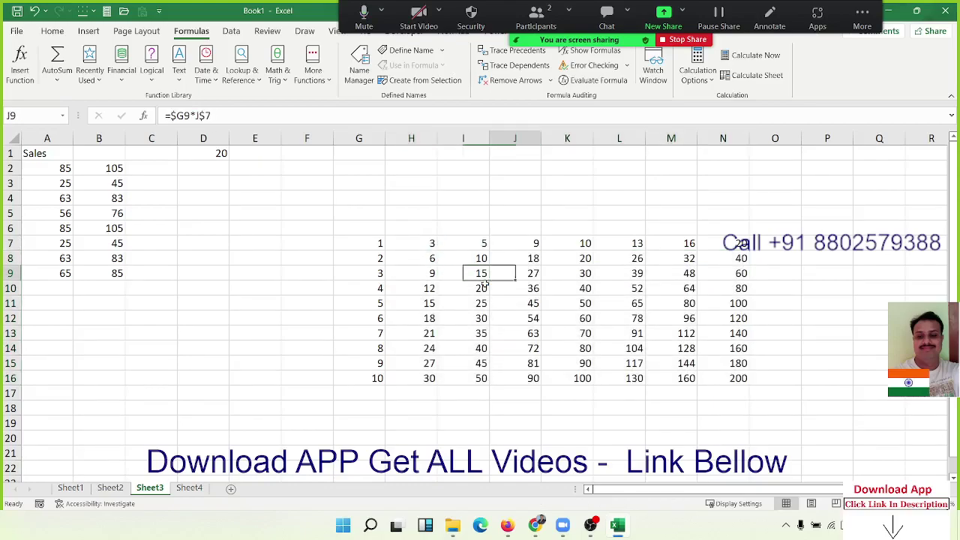
{"action": "key", "text": "Right"}
{"action": "key", "text": "Right"}
{"action": "key", "text": "Left"}
{"action": "key", "text": "Left"}
{"action": "key", "text": "Left"}
{"action": "key", "text": "Left"}
{"action": "key", "text": "Left"}
{"action": "key", "text": "Up"}
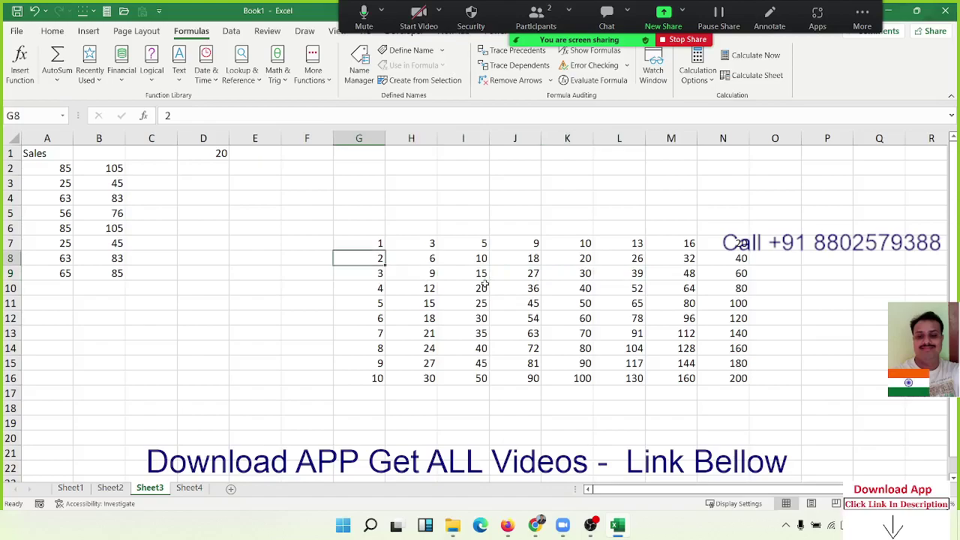
{"action": "key", "text": "Right"}
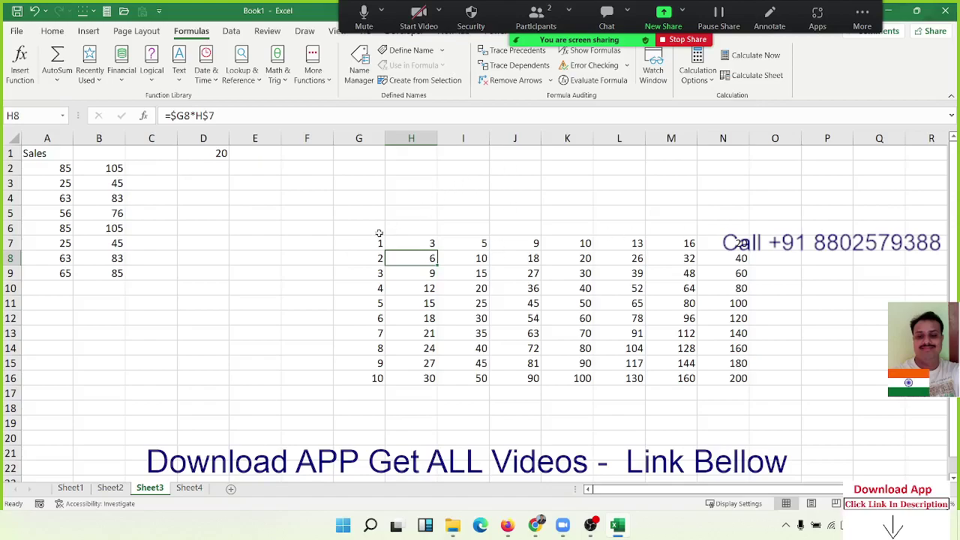
{"action": "mouse_move", "coordinate": [377, 237]}
{"action": "left_mouse_down"}
{"action": "mouse_move", "coordinate": [636, 306]}
{"action": "mouse_move", "coordinate": [738, 375]}
{"action": "left_mouse_up"}
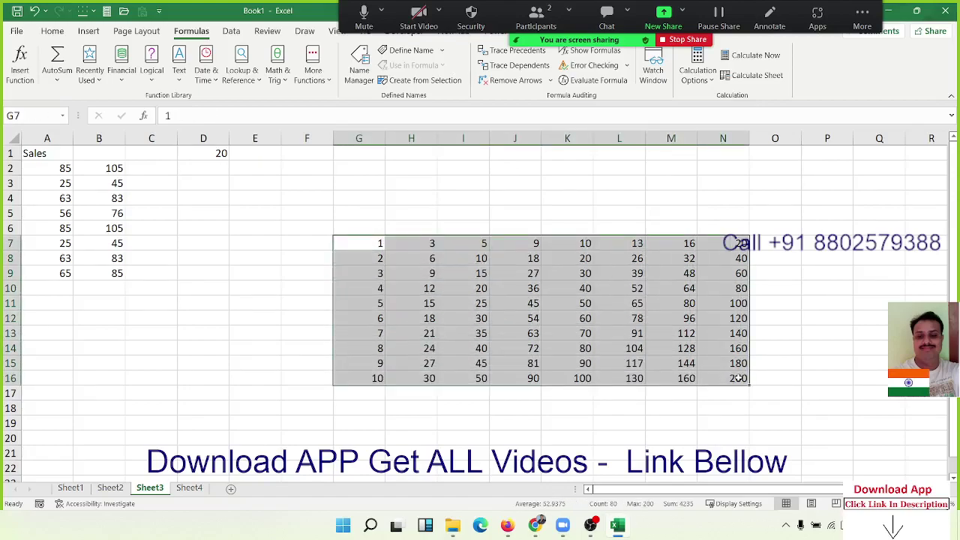
{"action": "left_click", "coordinate": [366, 210]}
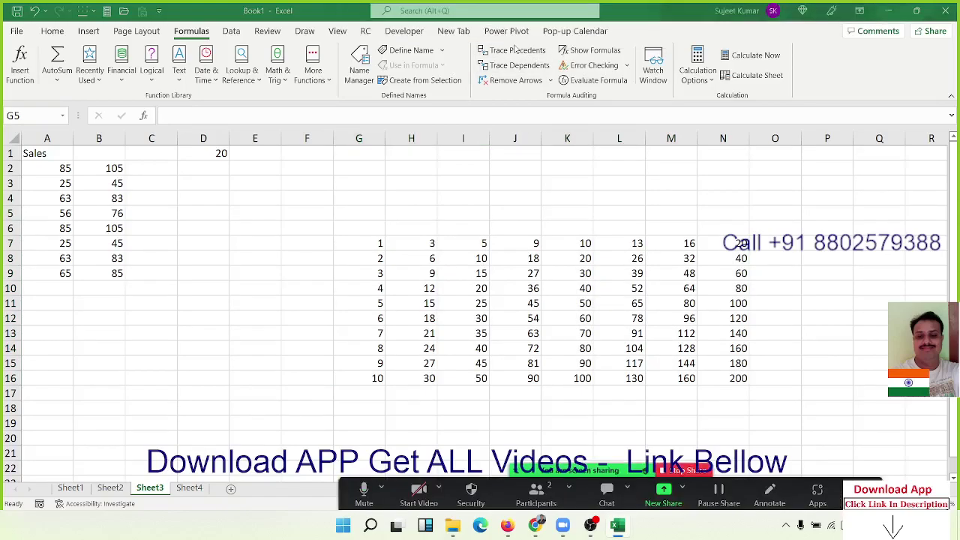
Move through Sheet1-Sheet3 to the blank Sheet4 and show the Home ribbon commands.
{"action": "left_click", "coordinate": [63, 490]}
{"action": "left_click", "coordinate": [67, 488]}
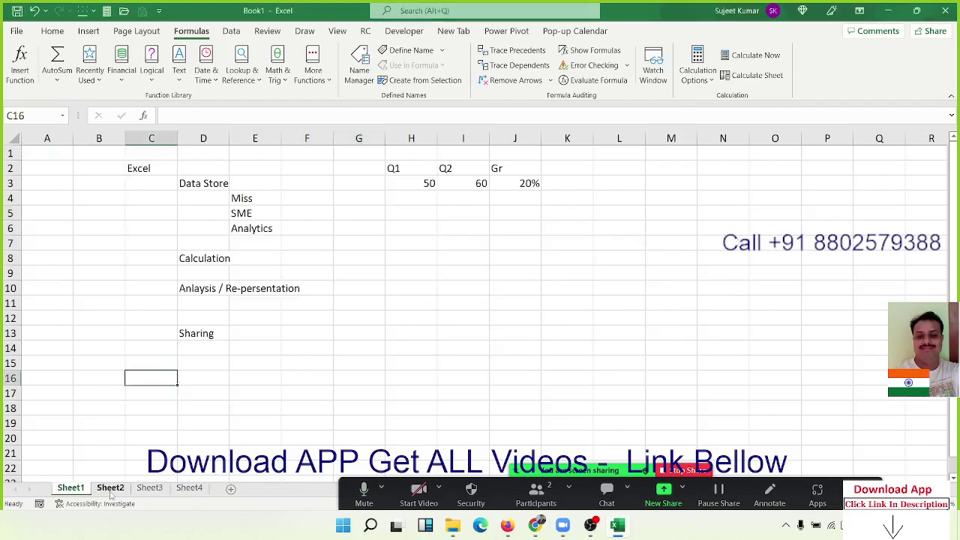
{"action": "left_click", "coordinate": [110, 488]}
{"action": "left_click", "coordinate": [150, 488]}
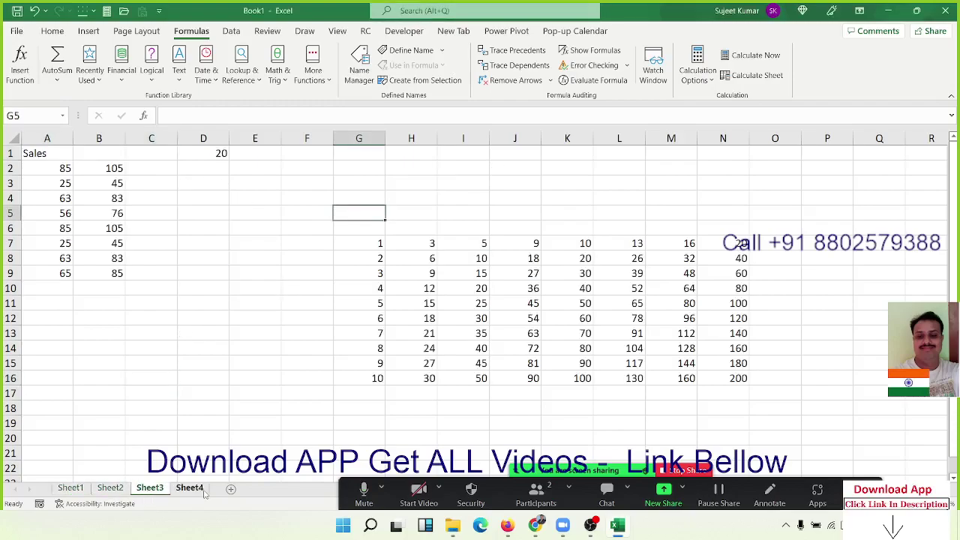
{"action": "left_click", "coordinate": [203, 491]}
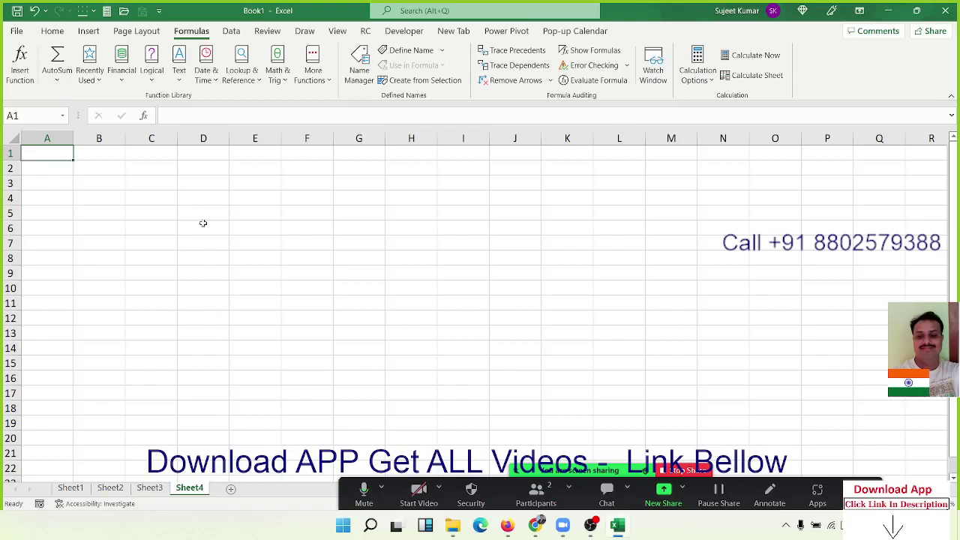
{"action": "left_click", "coordinate": [54, 31]}
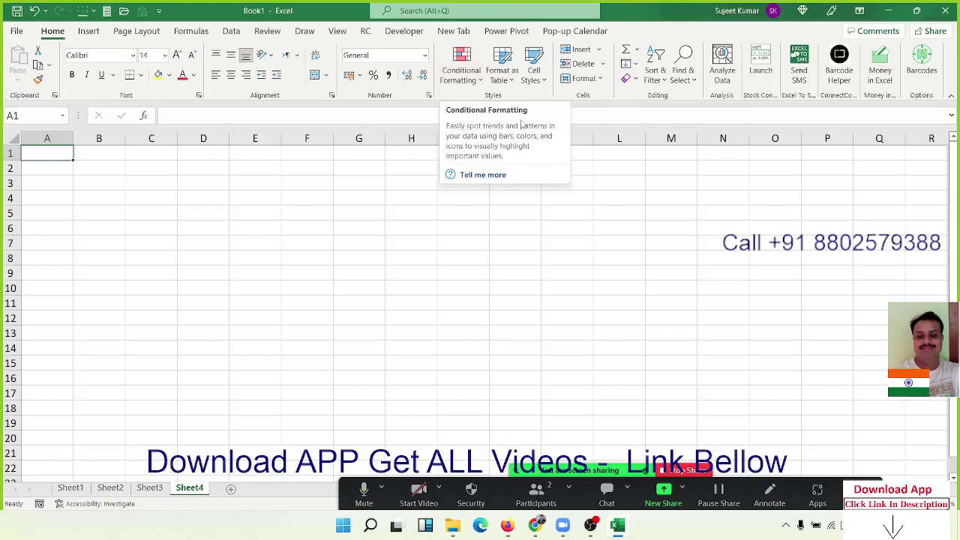
Open the conditional formatting Help article from the tooltip and scroll through it.
{"action": "left_click", "coordinate": [494, 176]}
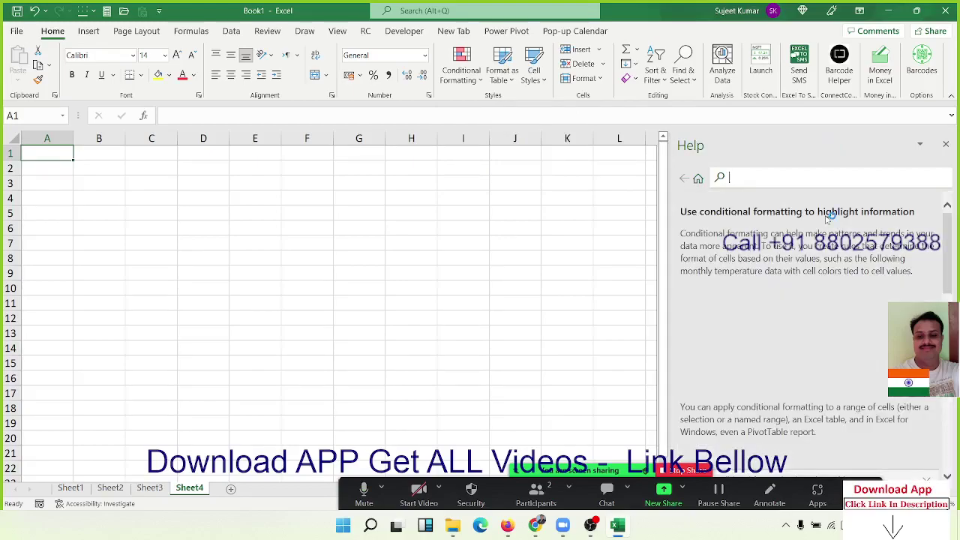
{"action": "scroll", "coordinate": [810, 286], "scroll_direction": "down", "scroll_amount": 10}
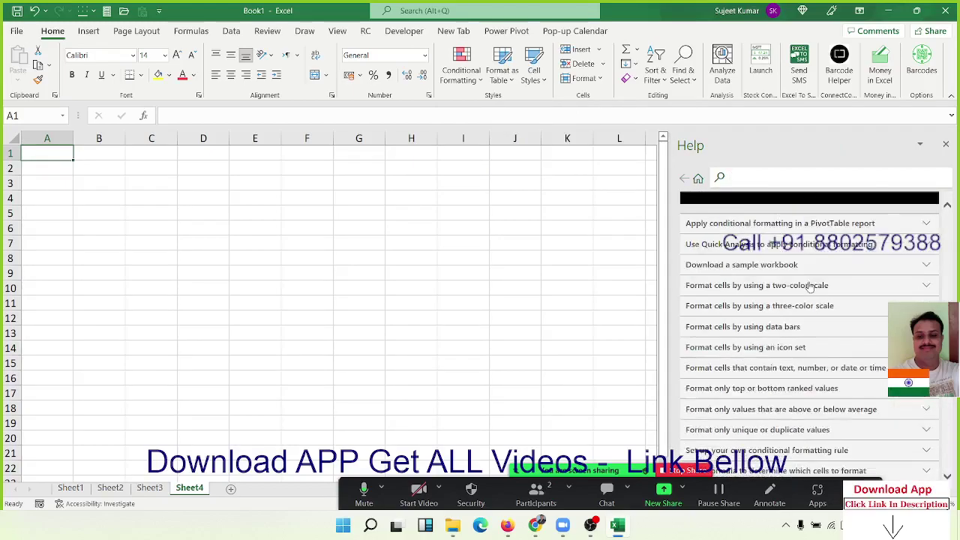
{"action": "scroll", "coordinate": [810, 285], "scroll_direction": "down", "scroll_amount": 10}
{"action": "scroll", "coordinate": [809, 286], "scroll_direction": "up", "scroll_amount": 10}
{"action": "scroll", "coordinate": [810, 286], "scroll_direction": "up", "scroll_amount": 10}
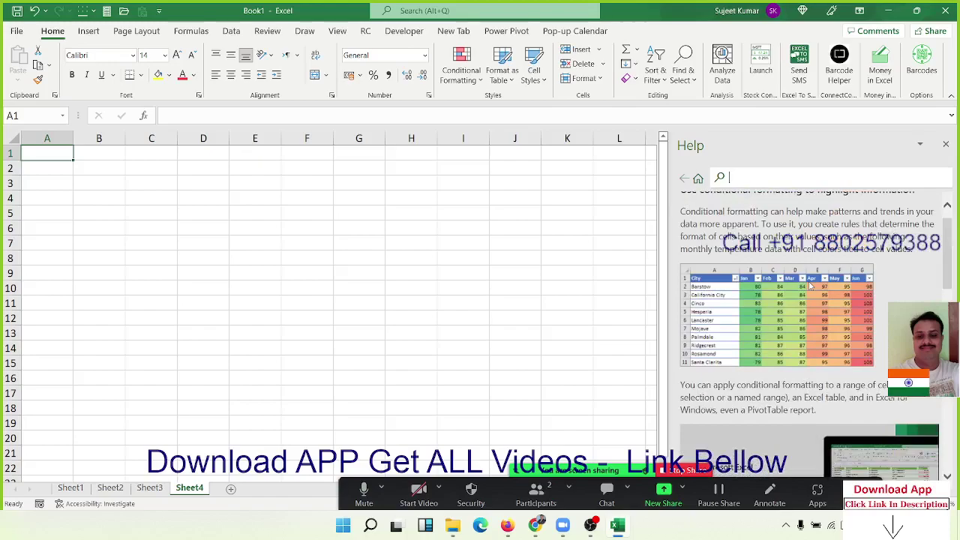
{"action": "scroll", "coordinate": [810, 285], "scroll_direction": "down", "scroll_amount": 5}
{"action": "scroll", "coordinate": [810, 286], "scroll_direction": "down", "scroll_amount": 3}
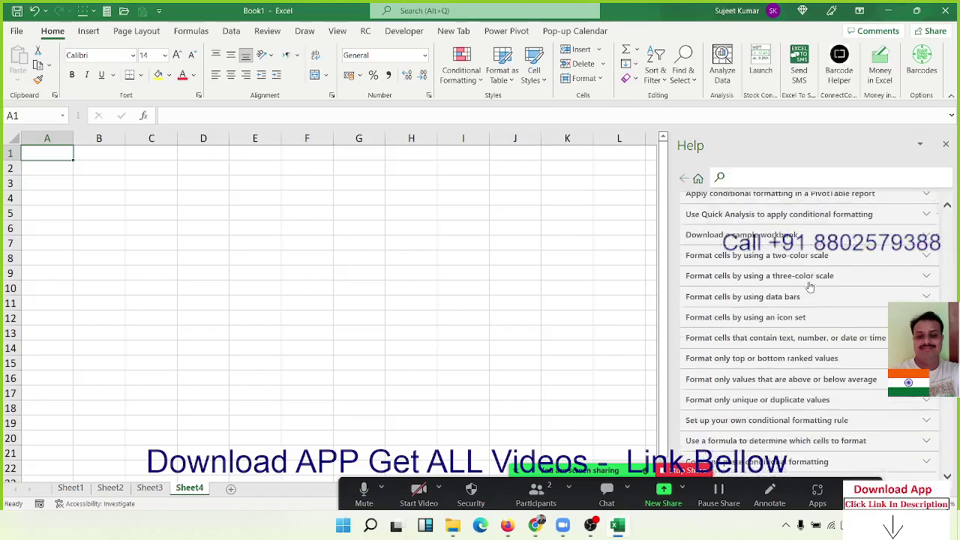
{"action": "scroll", "coordinate": [810, 285], "scroll_direction": "down", "scroll_amount": 2}
Expand 'Format cells by using data bars' and read down to the bar colour steps.
{"action": "left_click", "coordinate": [813, 275]}
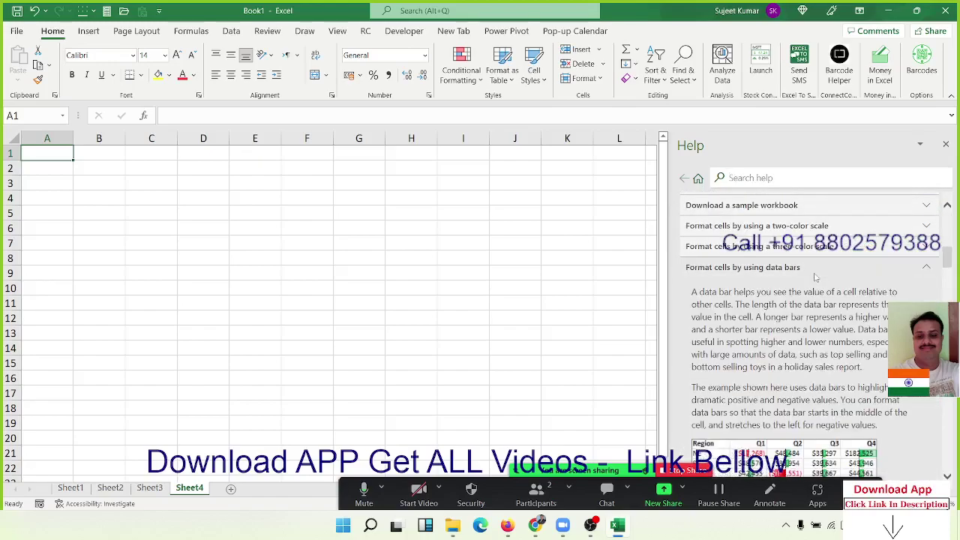
{"action": "scroll", "coordinate": [815, 278], "scroll_direction": "down", "scroll_amount": 3}
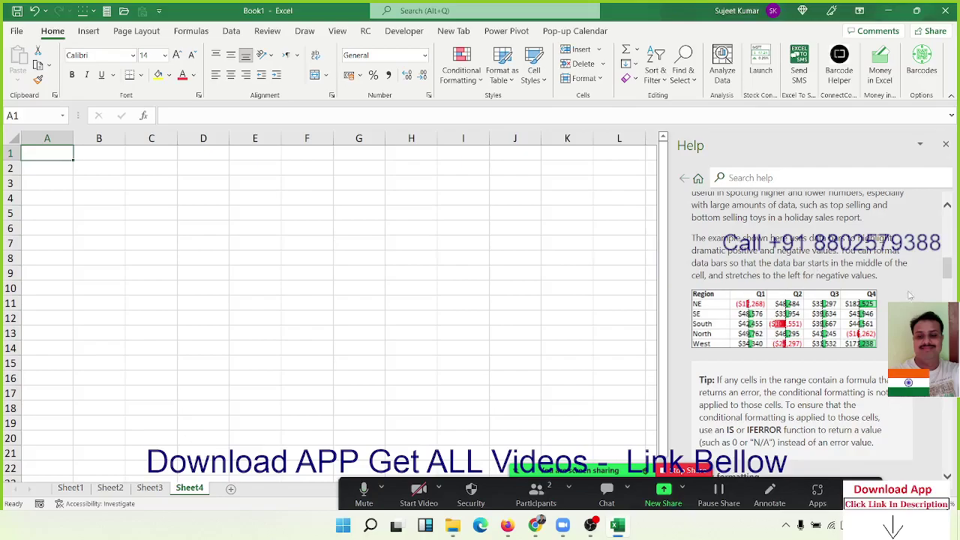
{"action": "scroll", "coordinate": [909, 293], "scroll_direction": "down", "scroll_amount": 5}
{"action": "scroll", "coordinate": [907, 290], "scroll_direction": "down", "scroll_amount": 5}
{"action": "scroll", "coordinate": [907, 290], "scroll_direction": "up", "scroll_amount": 10}
{"action": "scroll", "coordinate": [907, 290], "scroll_direction": "down", "scroll_amount": 3}
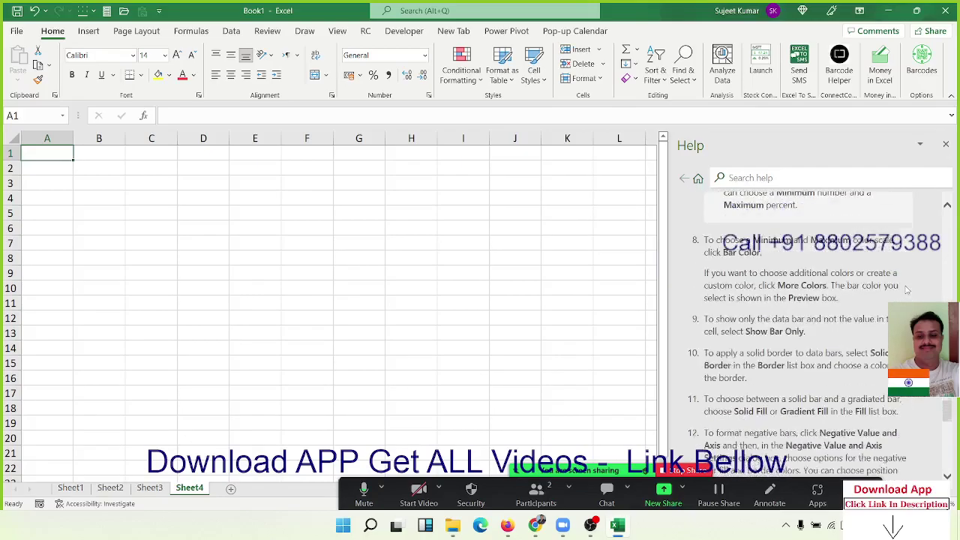